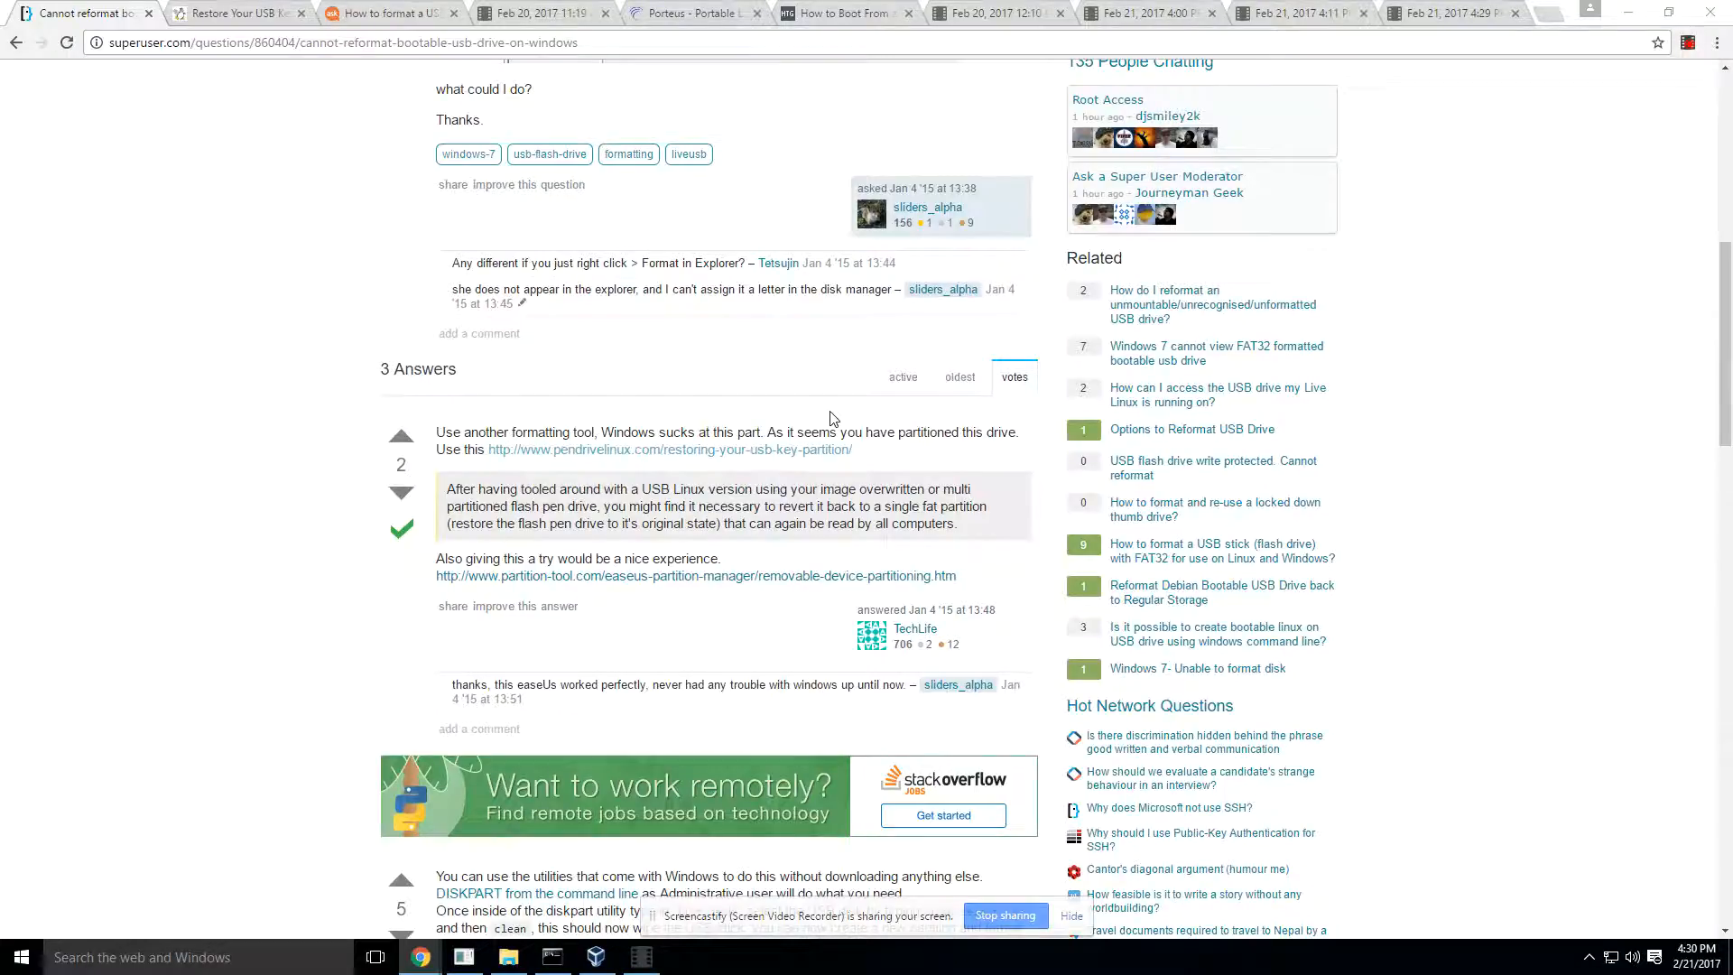
- Search the web for oracle virtualbox and open the VirtualBox Downloads page from the results
{"action": "left_click", "coordinate": [667, 43]}
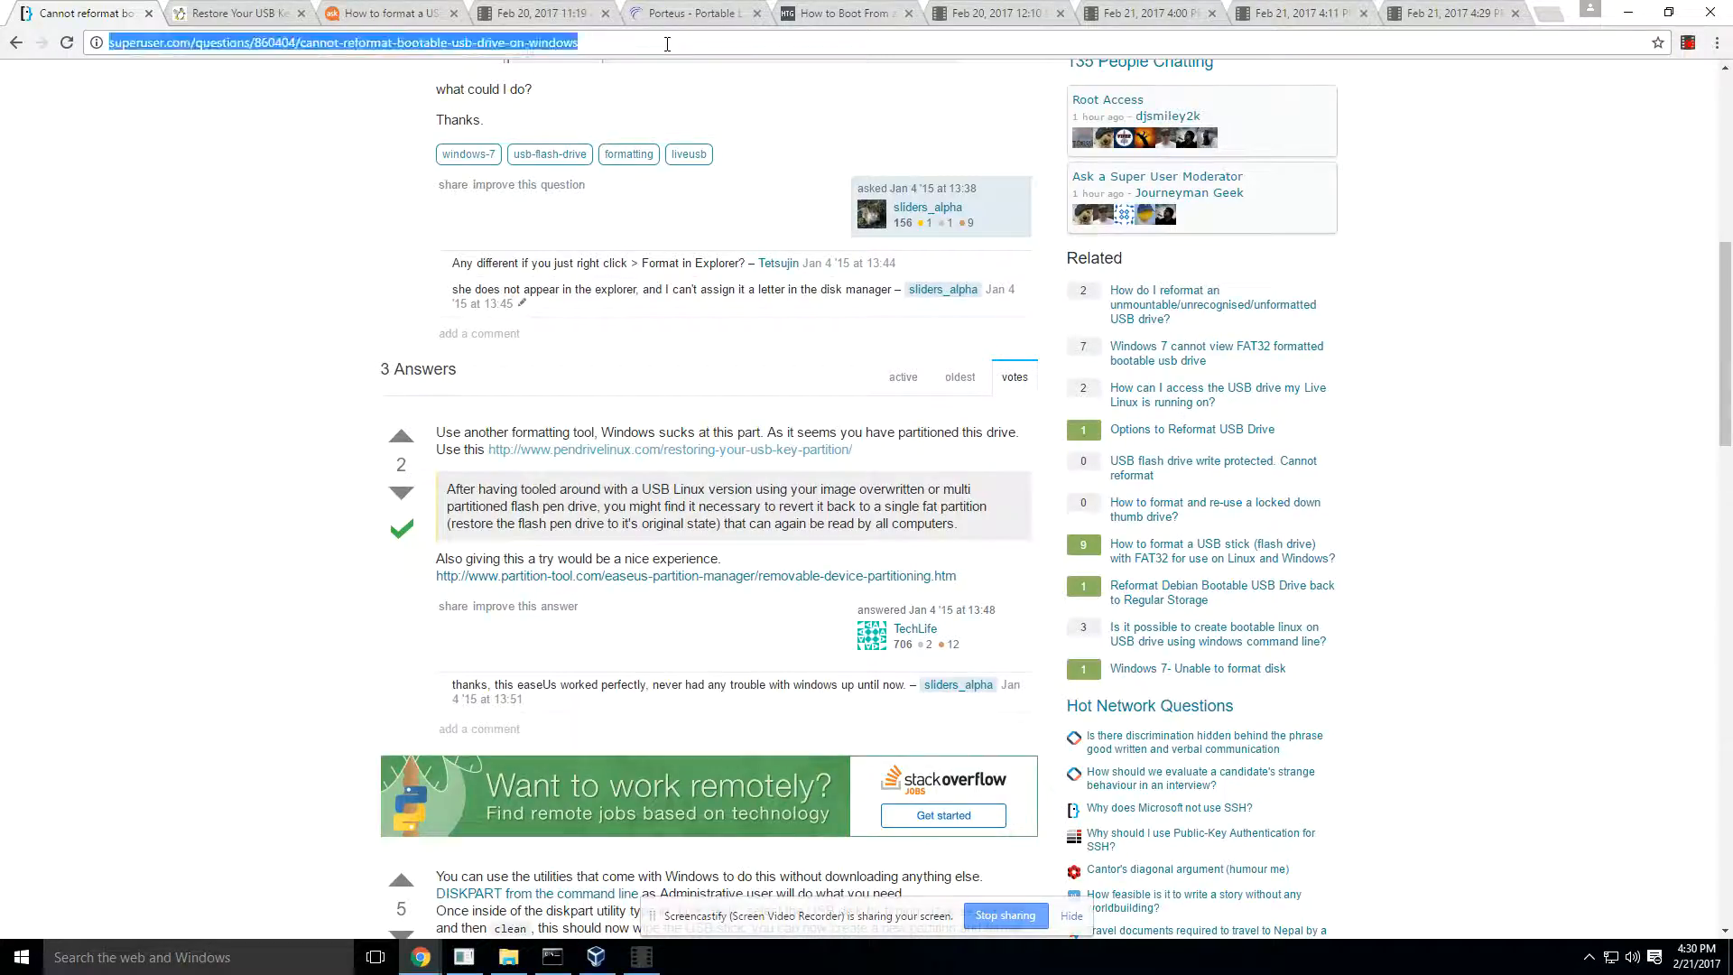
{"action": "type", "text": "oracle c"}
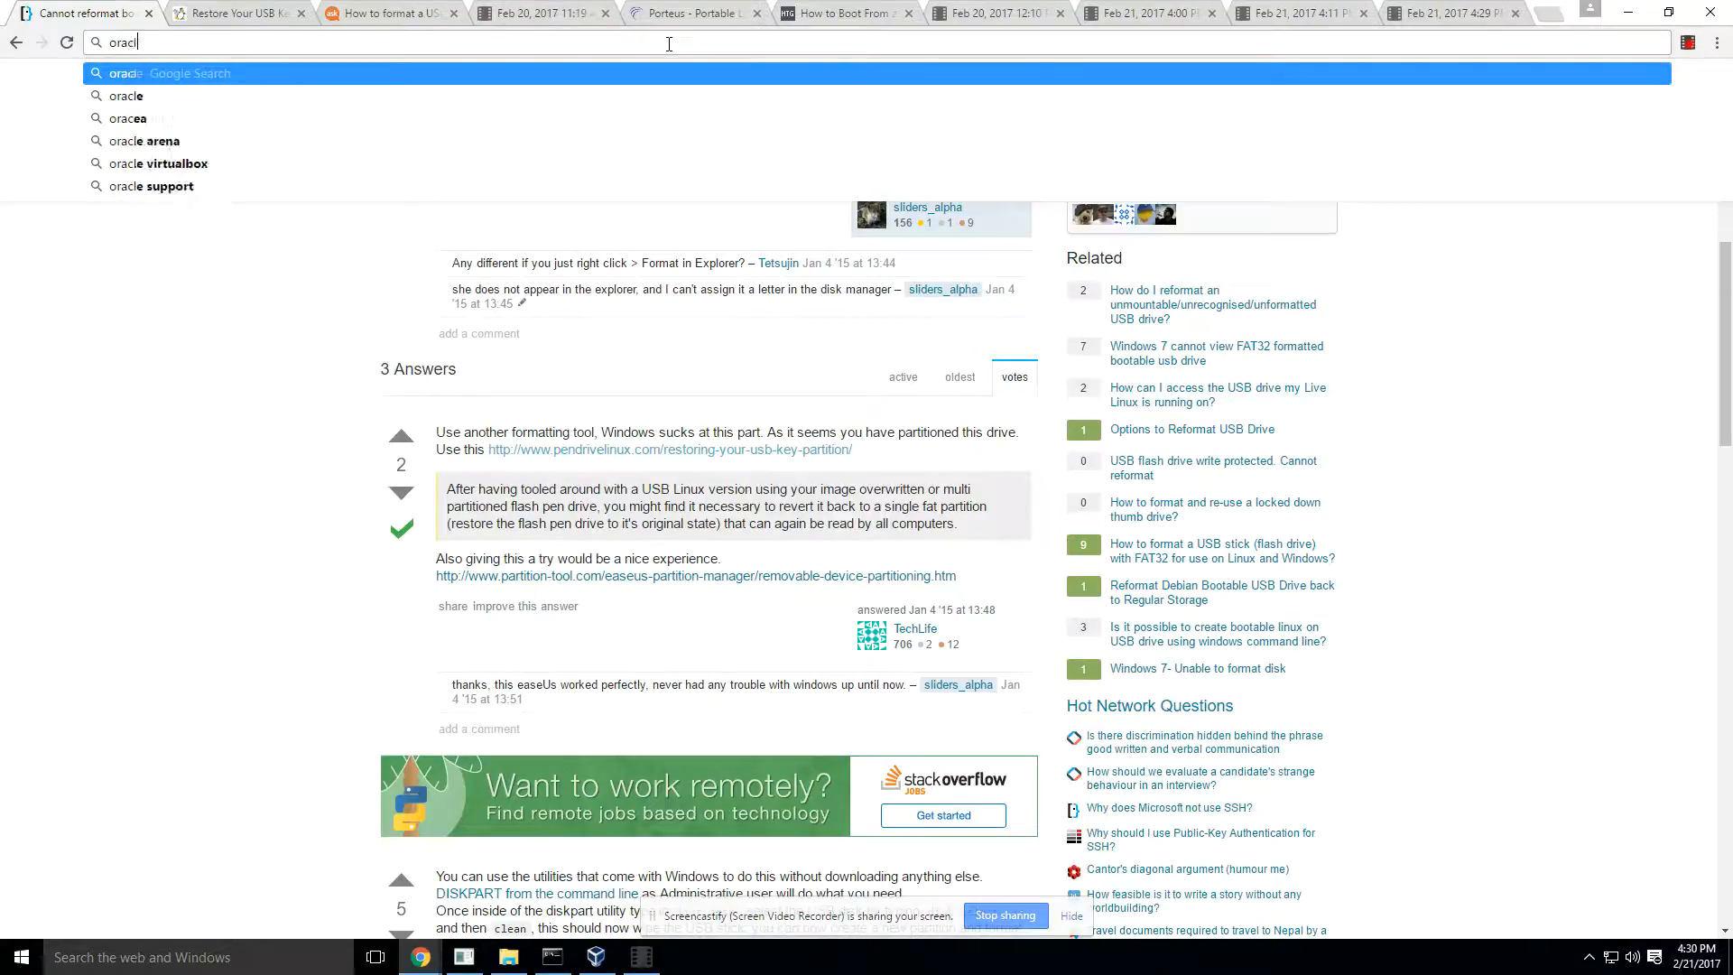
{"action": "key", "text": "BackSpace"}
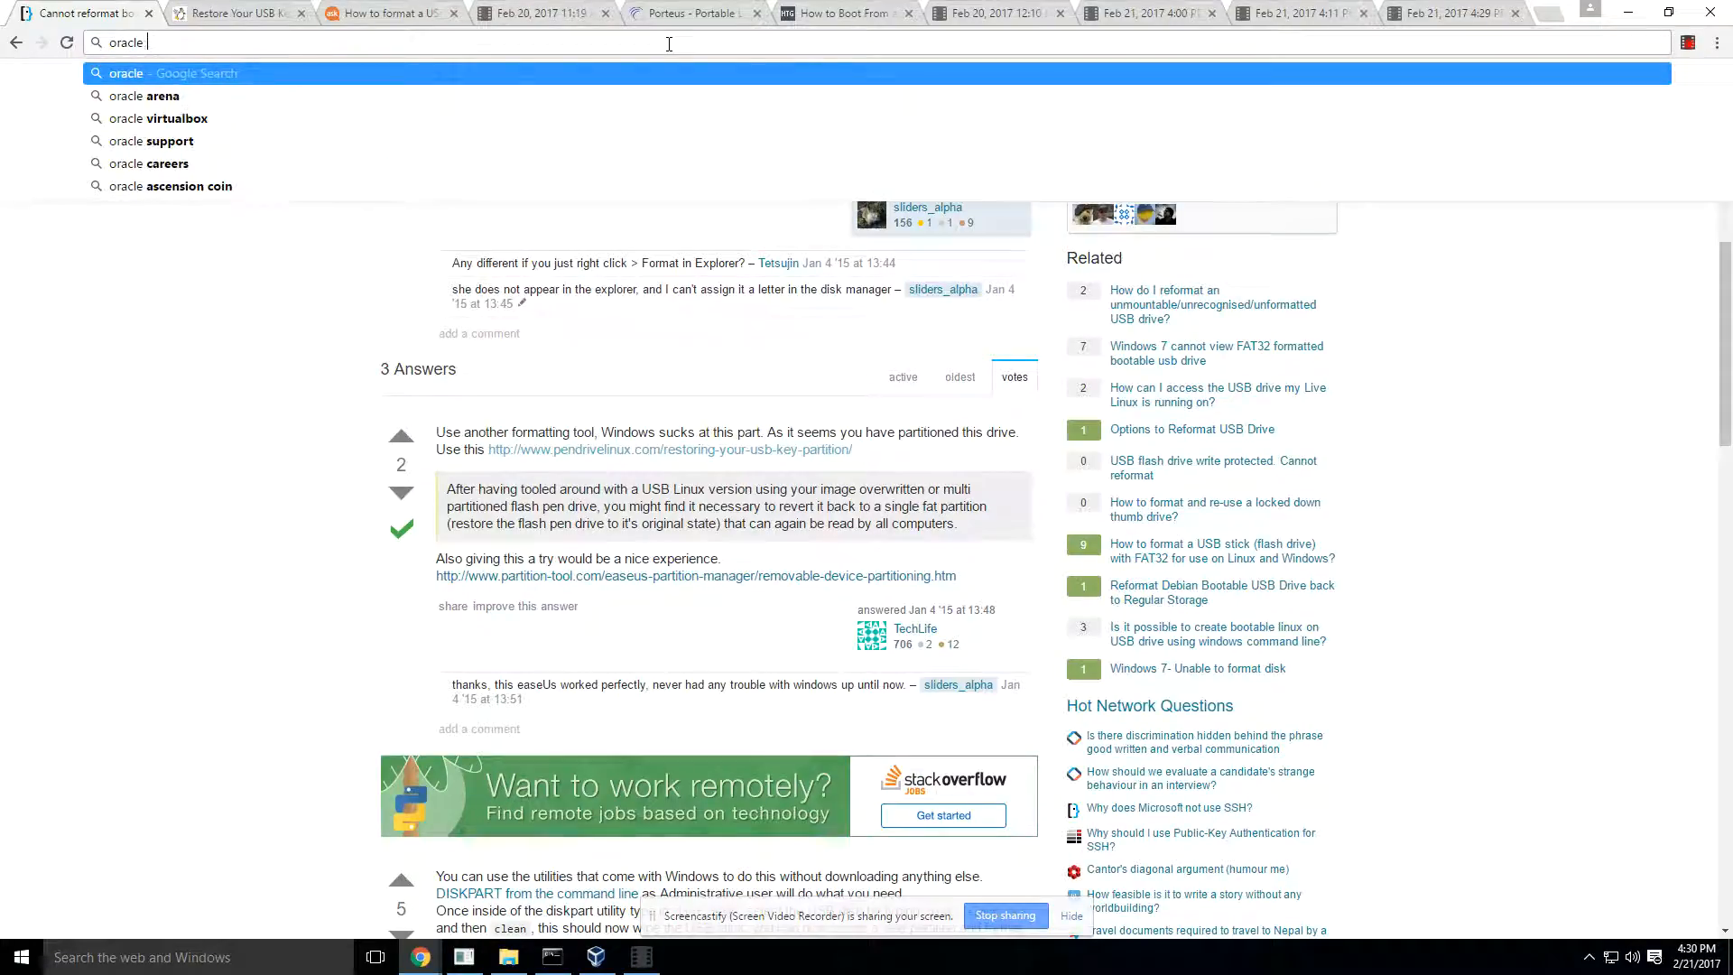
{"action": "left_click", "coordinate": [190, 119]}
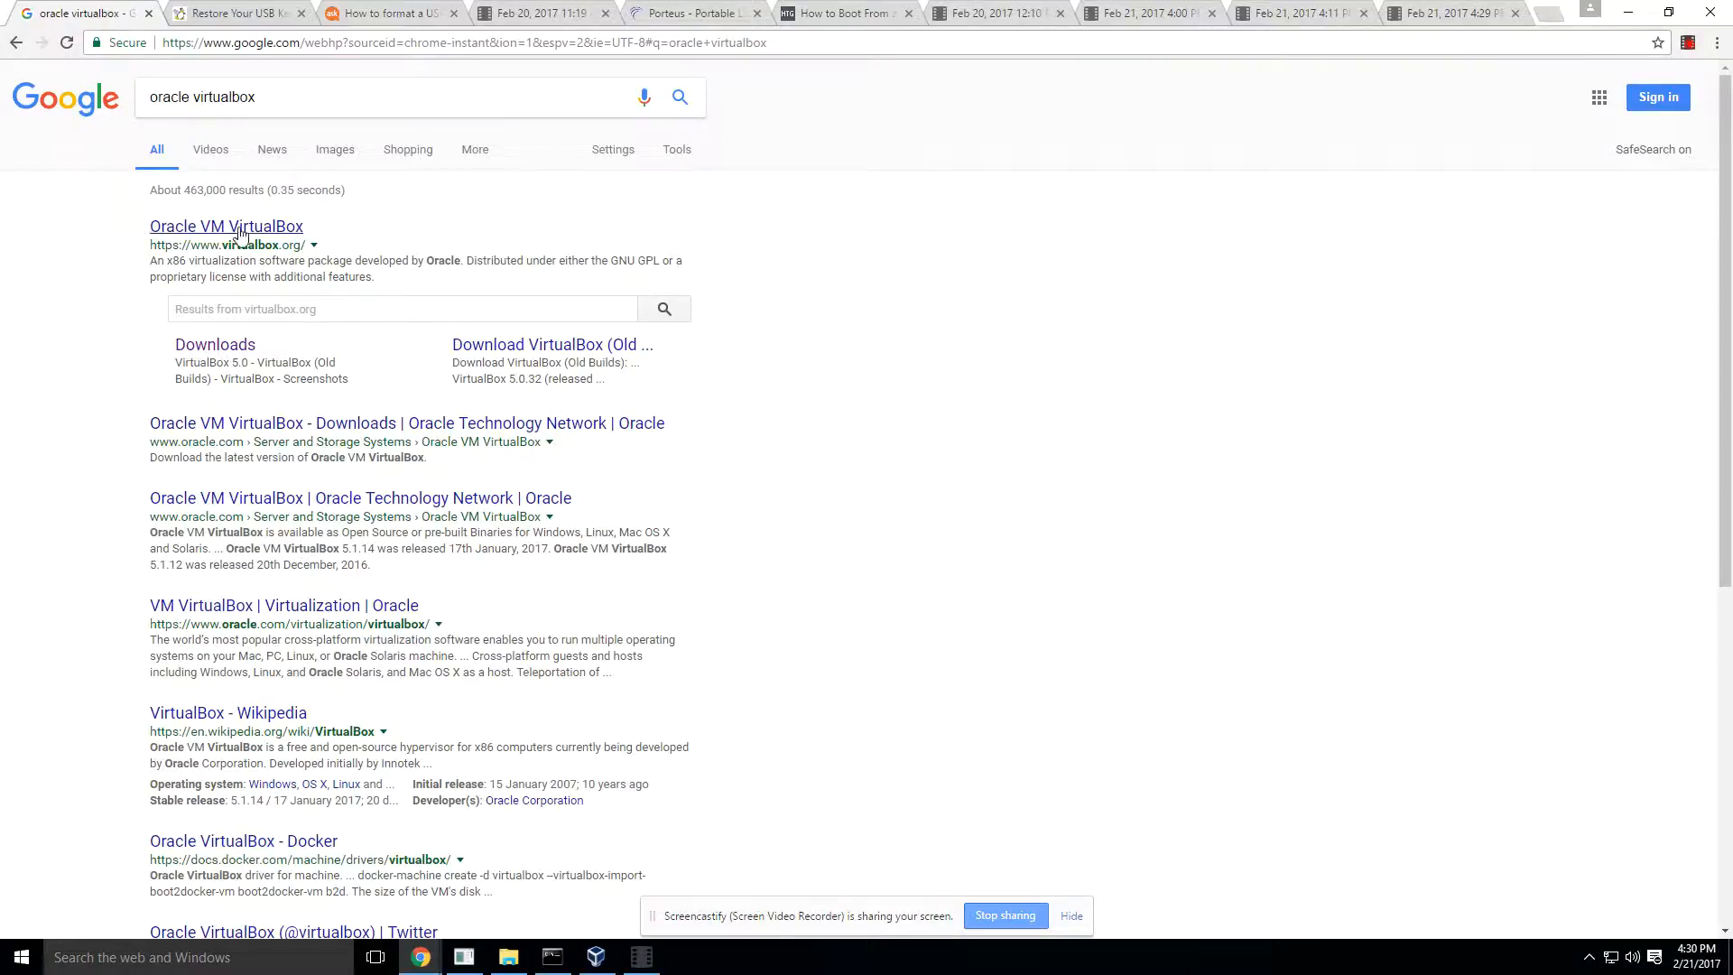
{"action": "left_click", "coordinate": [244, 352]}
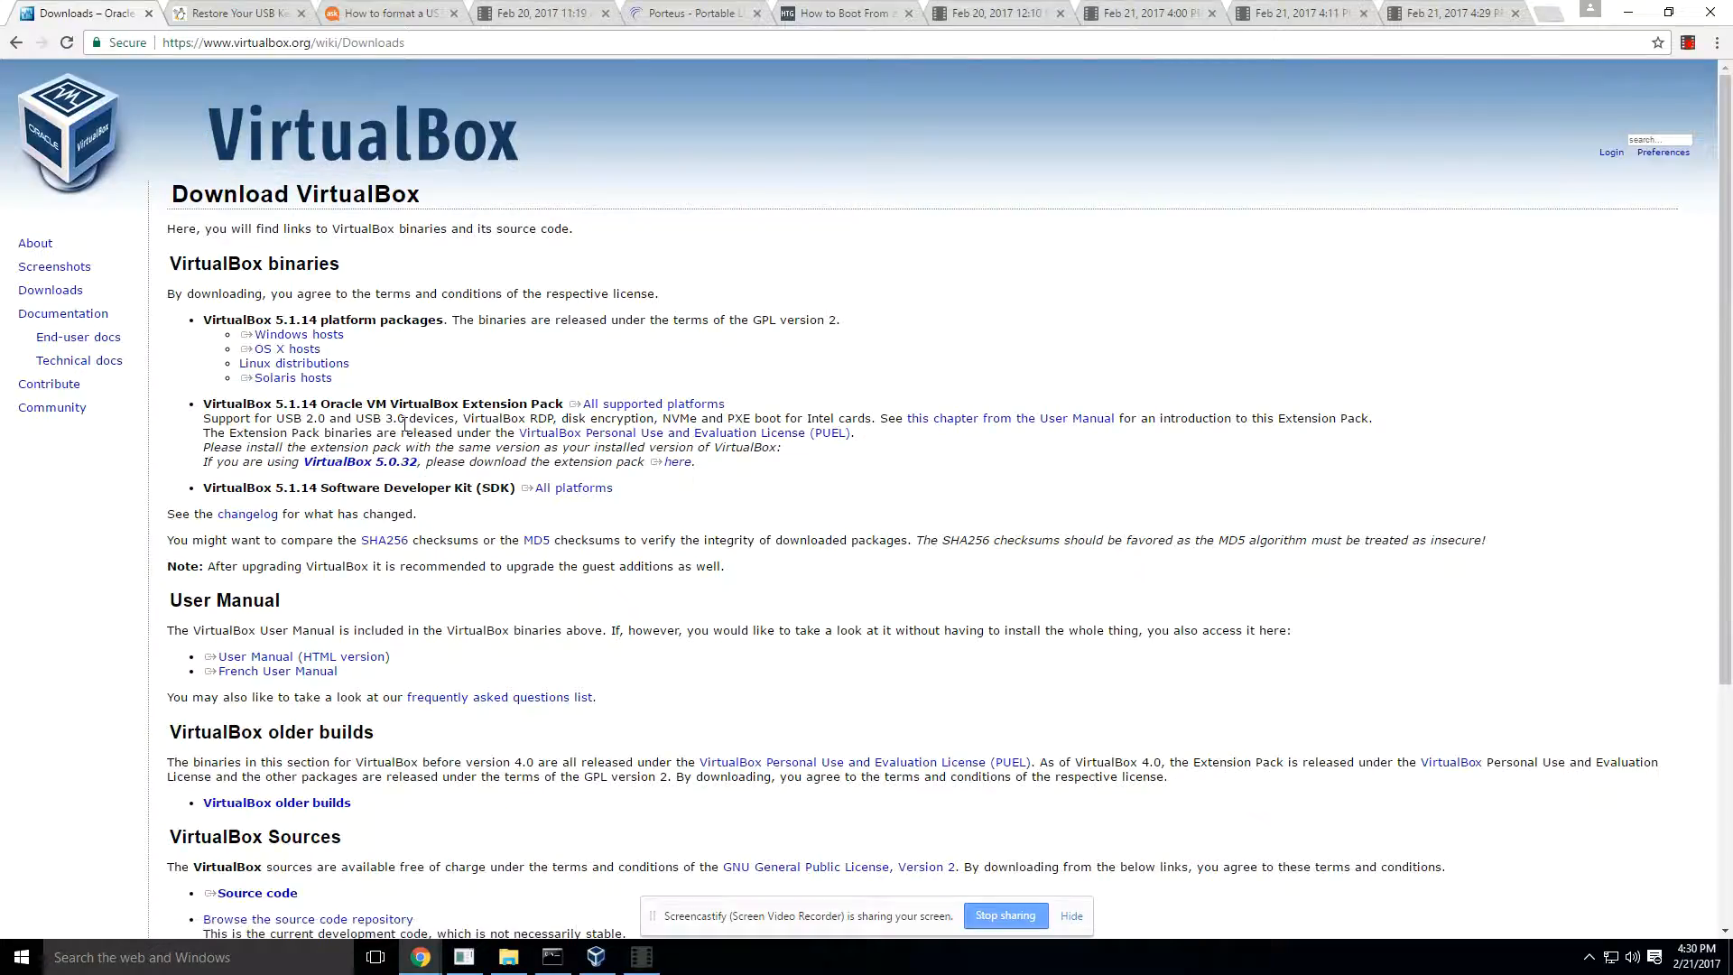
- Download the VirtualBox 5.1.14 platform package for Windows hosts
{"action": "left_click_drag", "start_coordinate": [354, 365], "coordinate": [316, 356]}
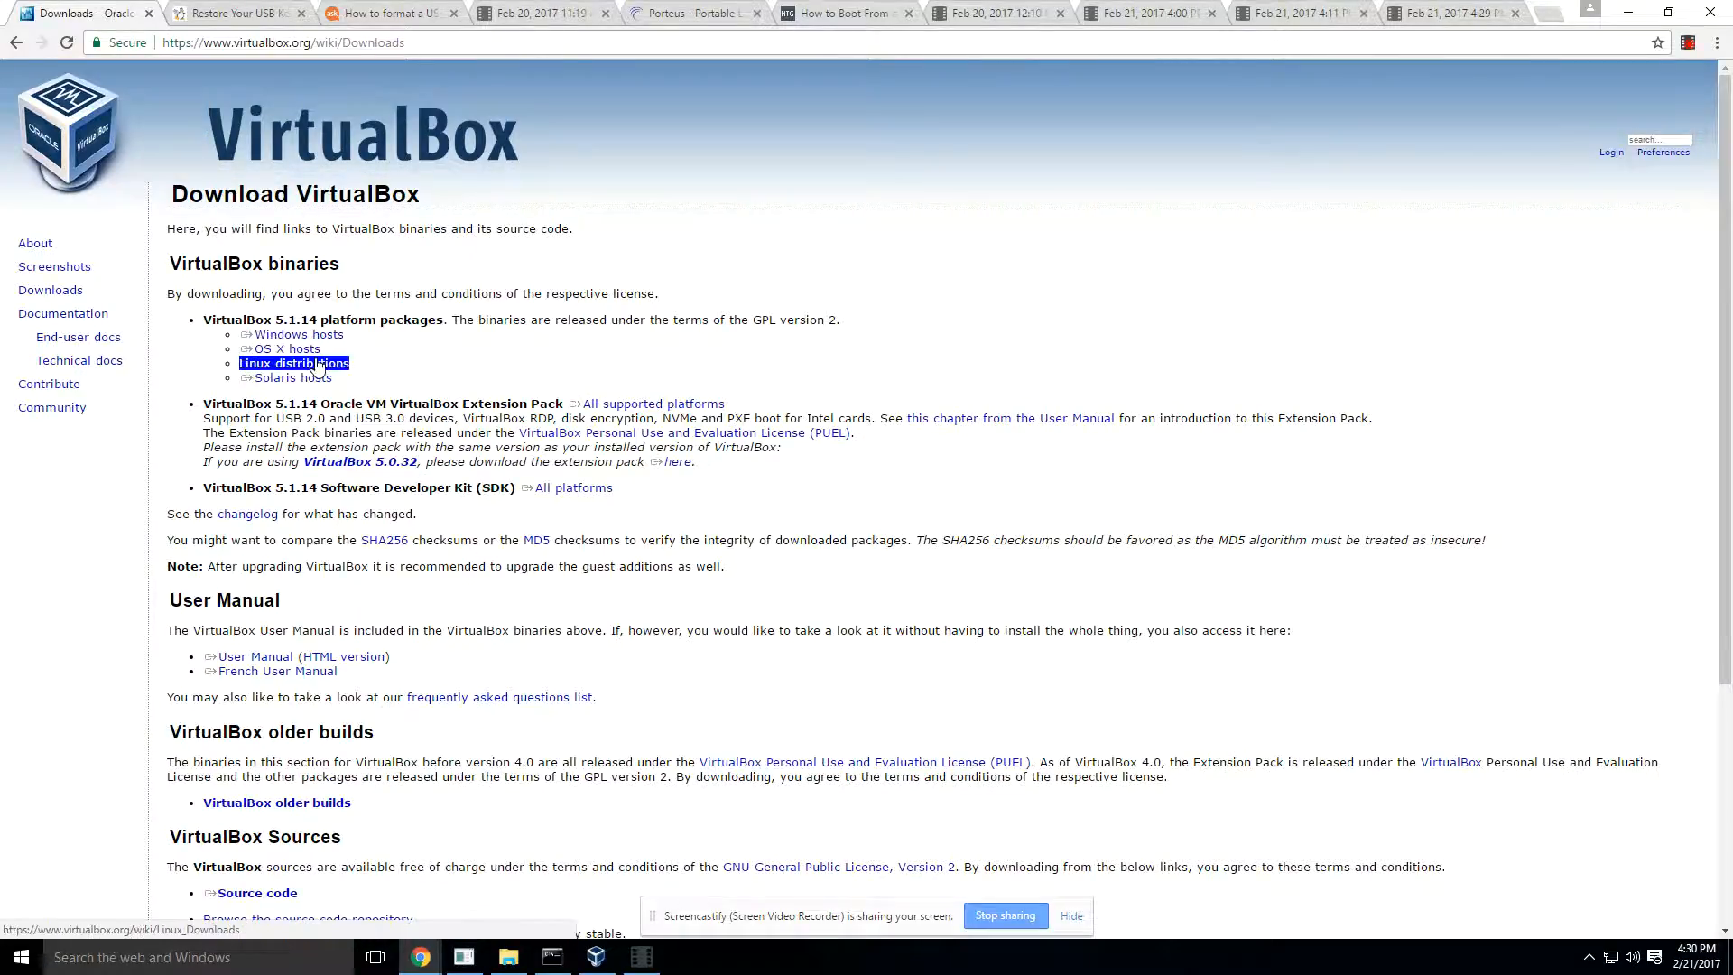
{"action": "left_click", "coordinate": [430, 397]}
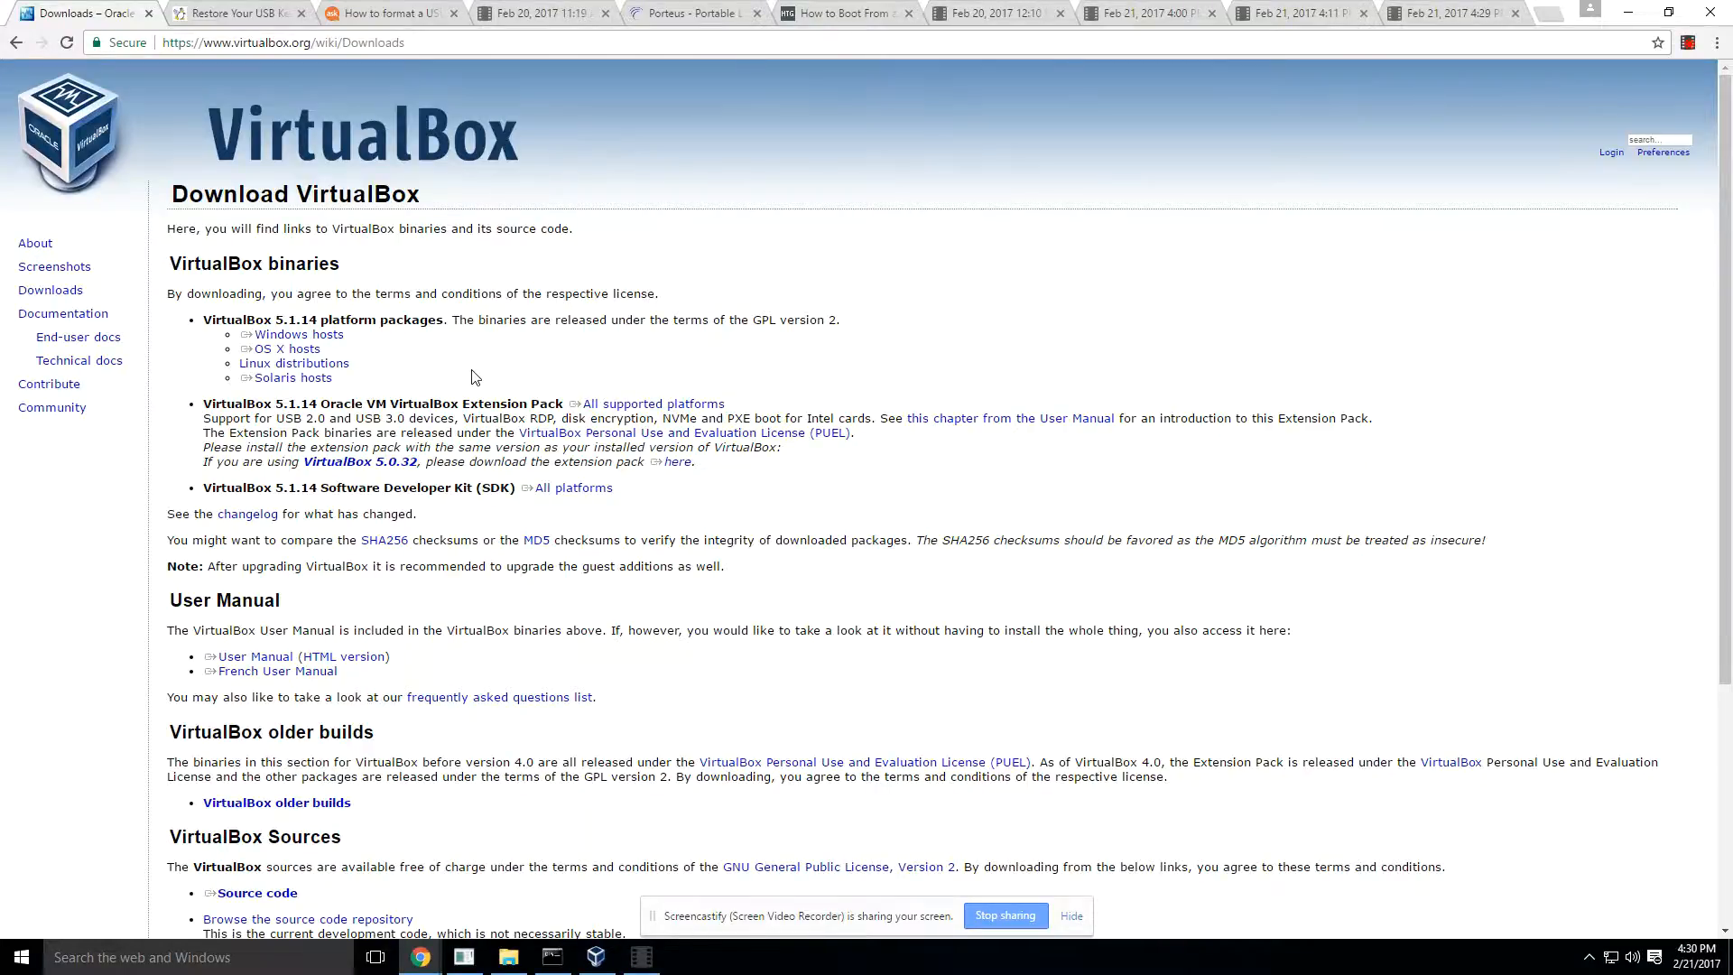
{"action": "left_click", "coordinate": [337, 337]}
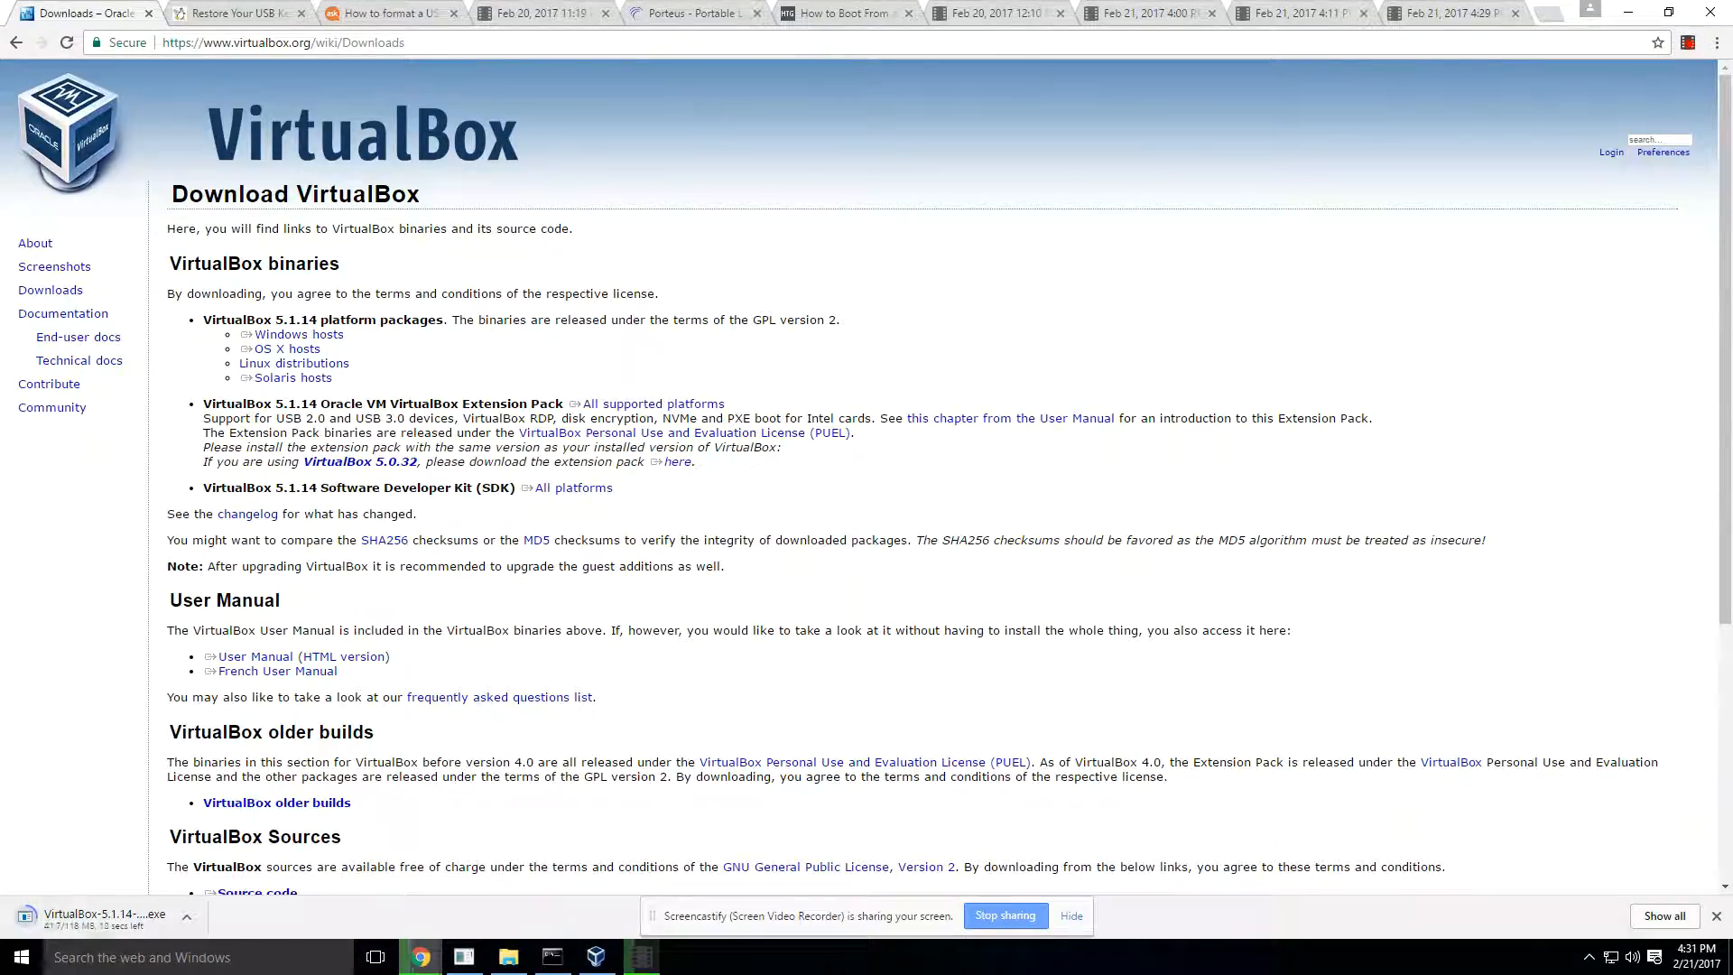
{"action": "key", "text": "alt+Tab"}
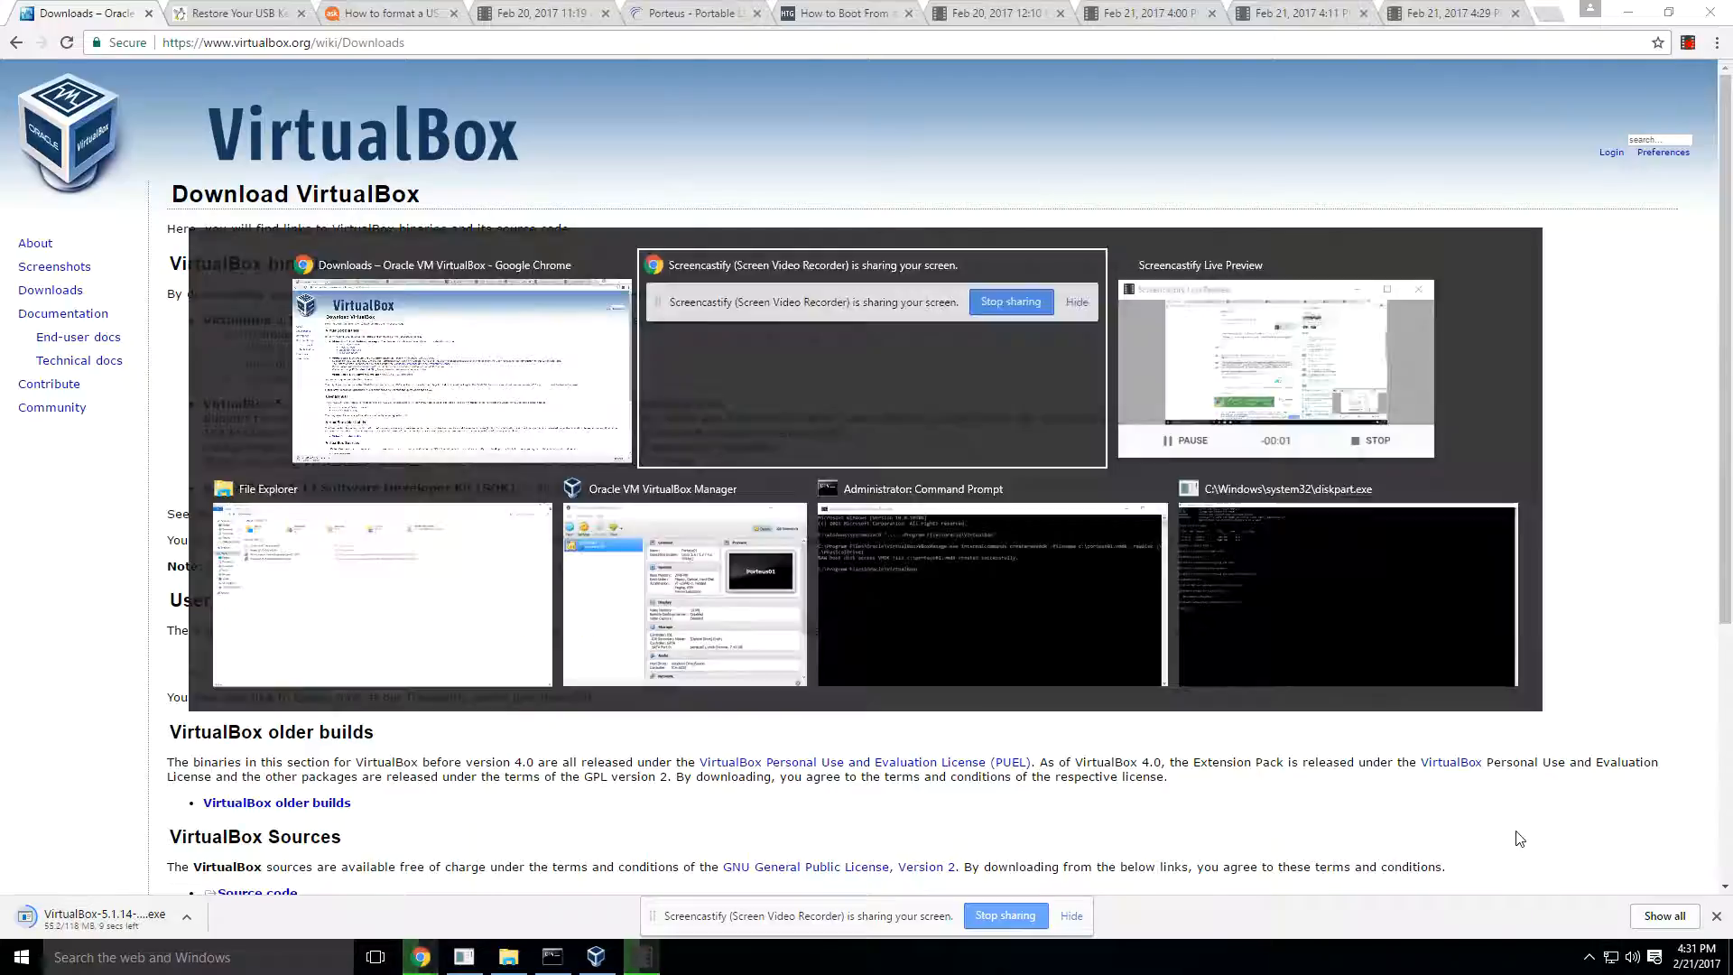
{"action": "key", "text": "alt+Tab"}
{"action": "key", "text": "Tab"}
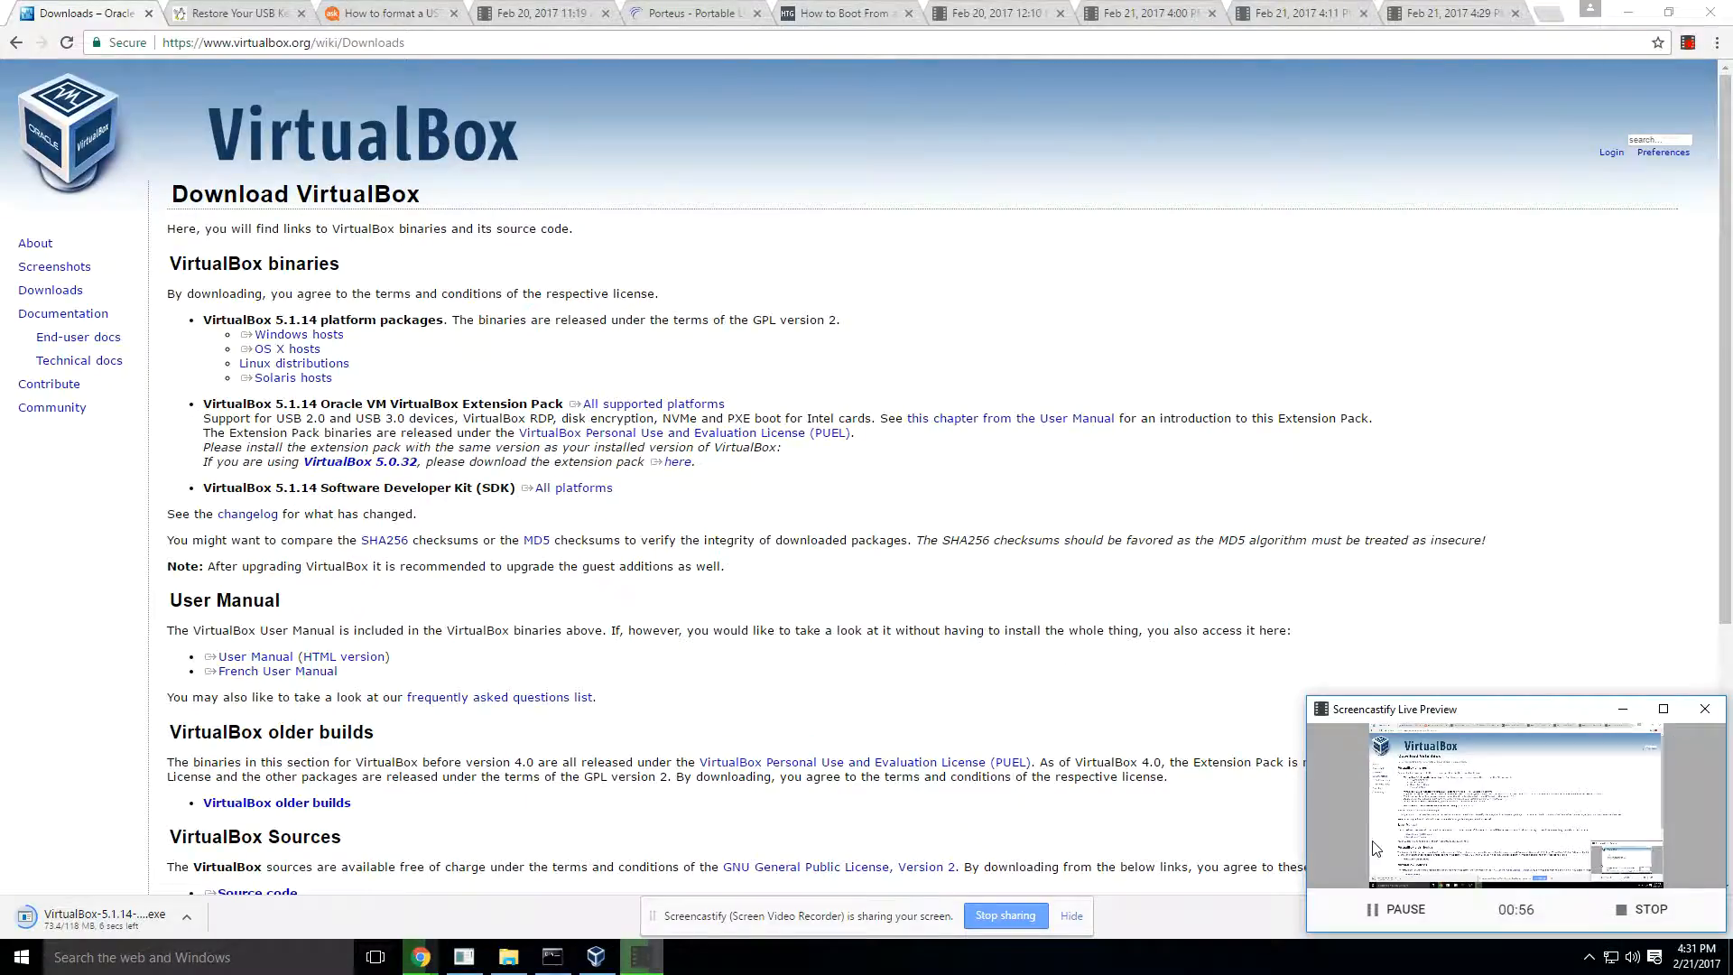
{"action": "left_click", "coordinate": [1404, 910]}
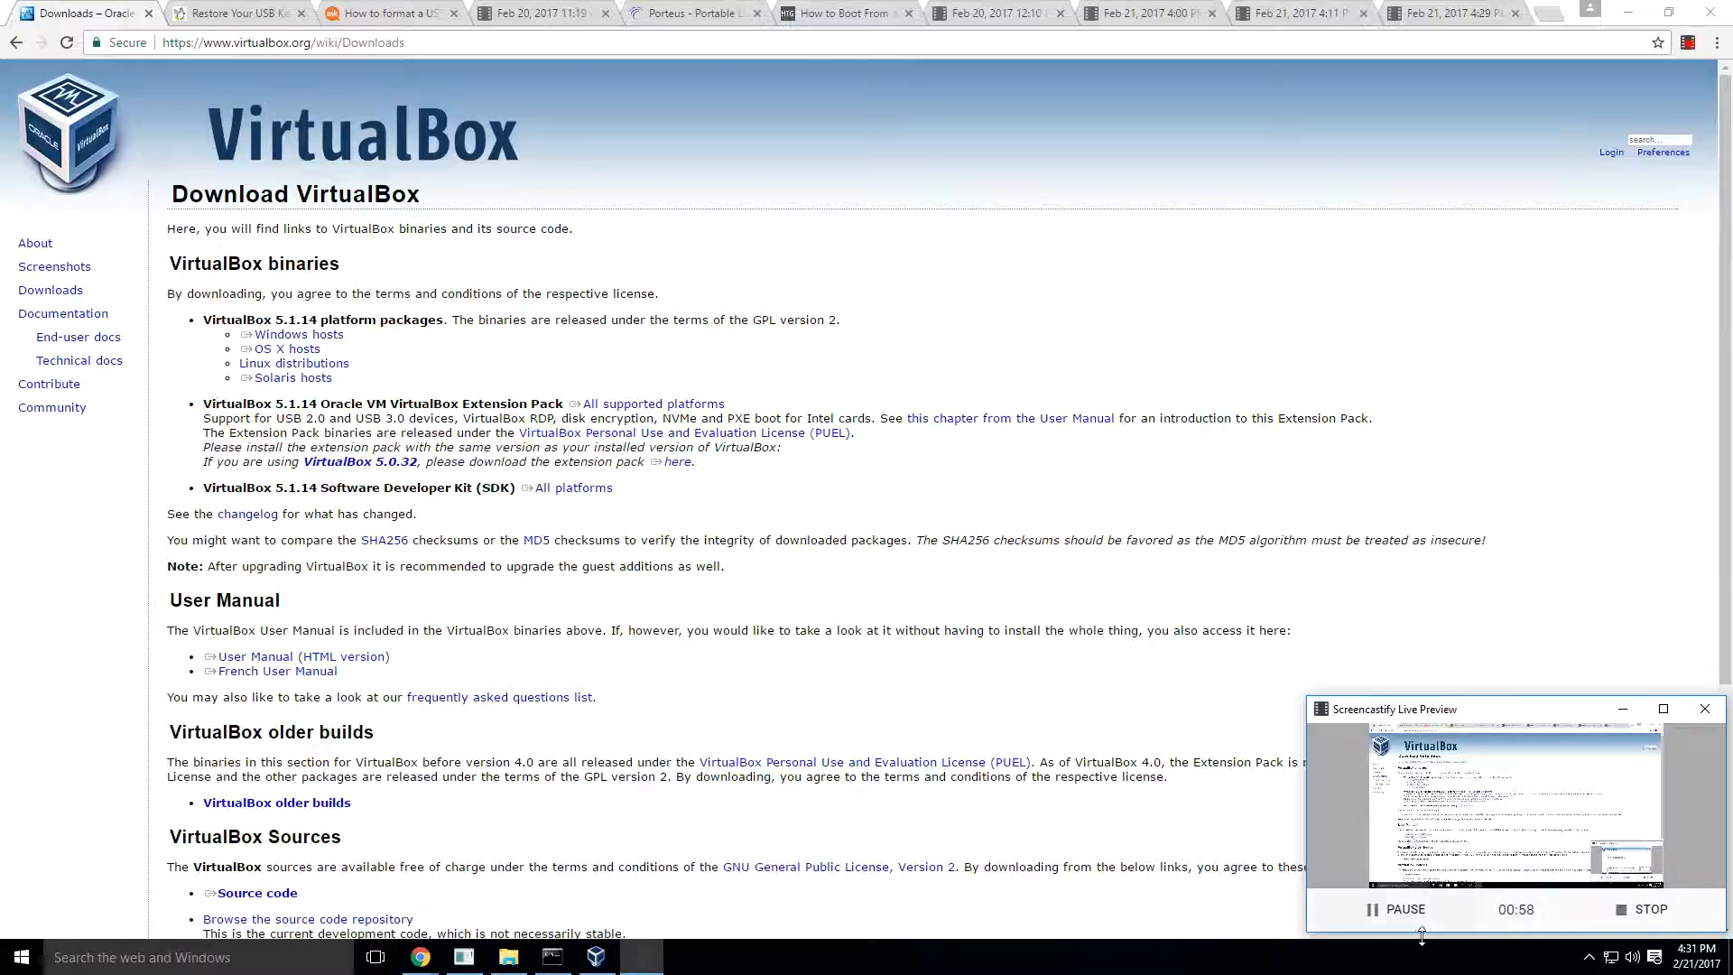
{"action": "left_click", "coordinate": [1350, 699]}
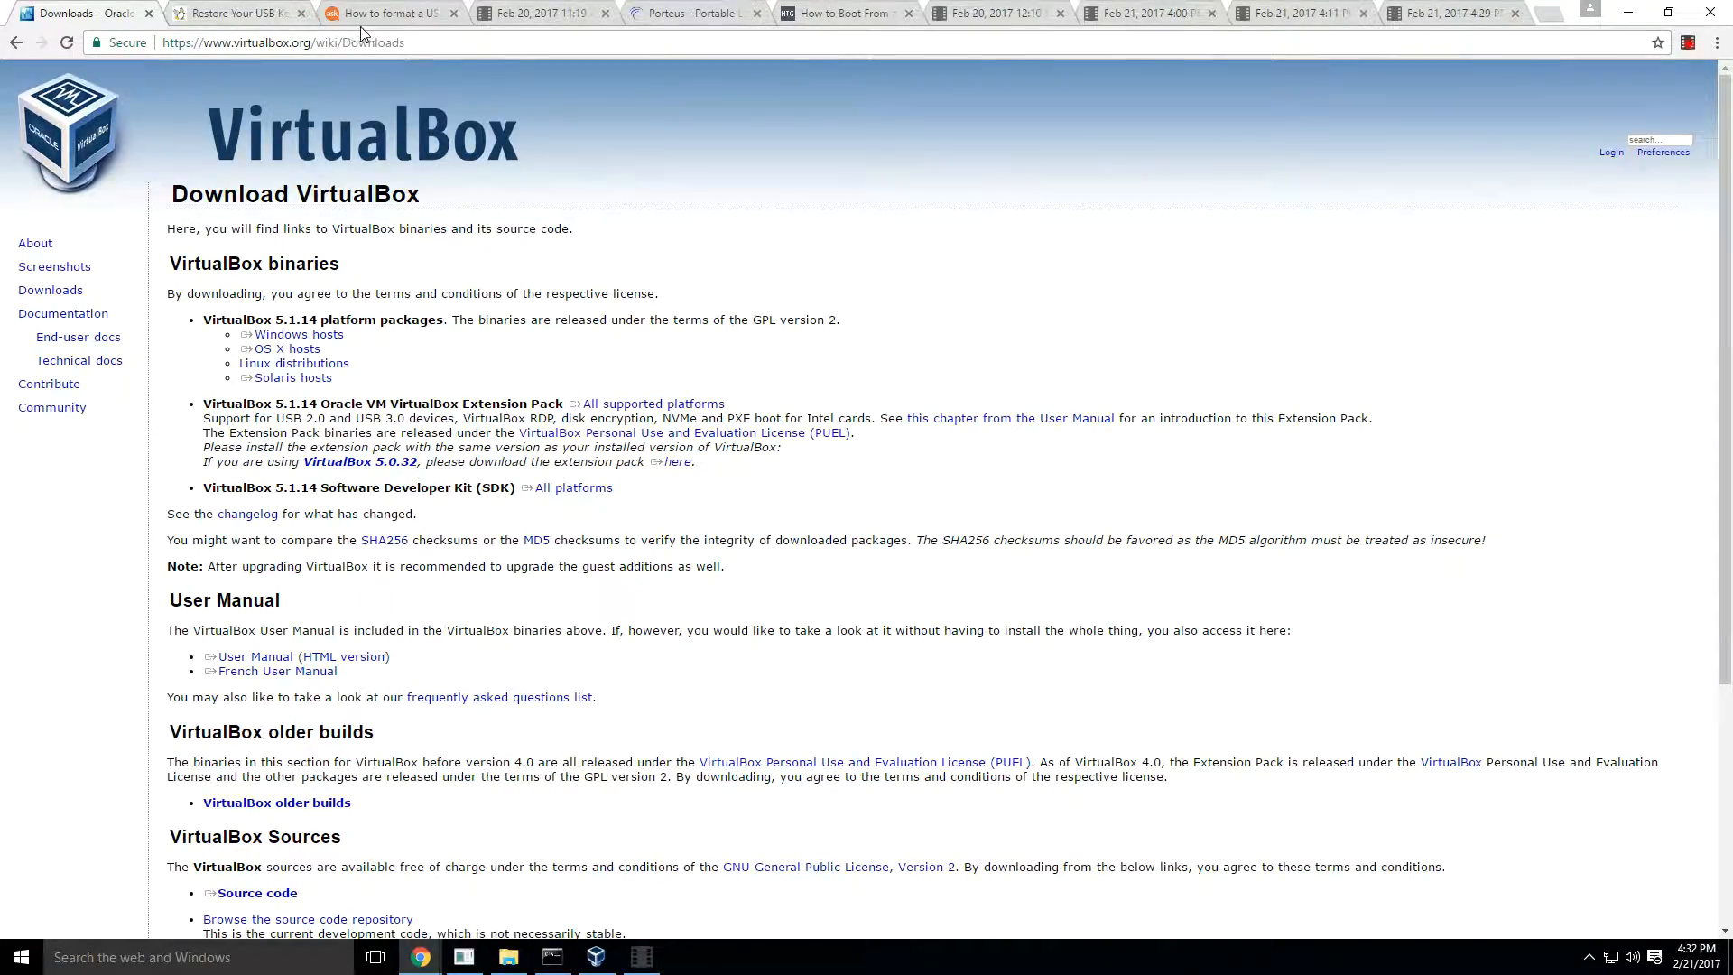
- Open ubuntu.com in the browser tab showing the Pendrive Linux USB restore article
{"action": "left_click", "coordinate": [283, 11]}
{"action": "left_click", "coordinate": [382, 43]}
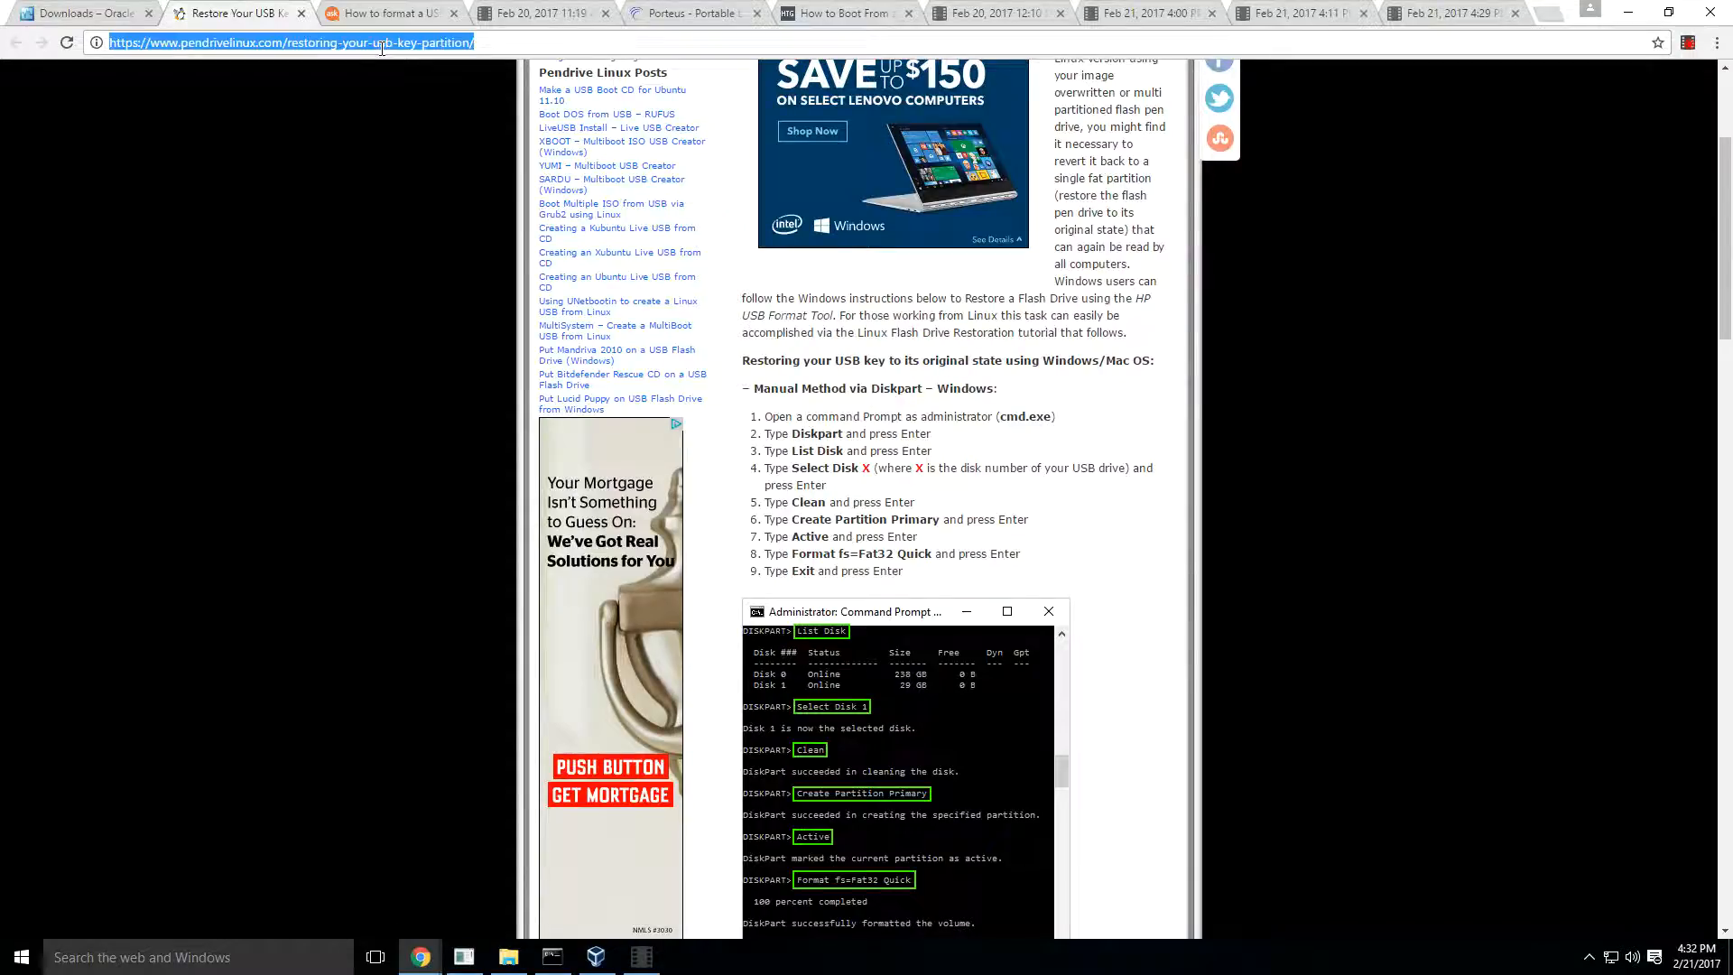
{"action": "type", "text": "ubt="}
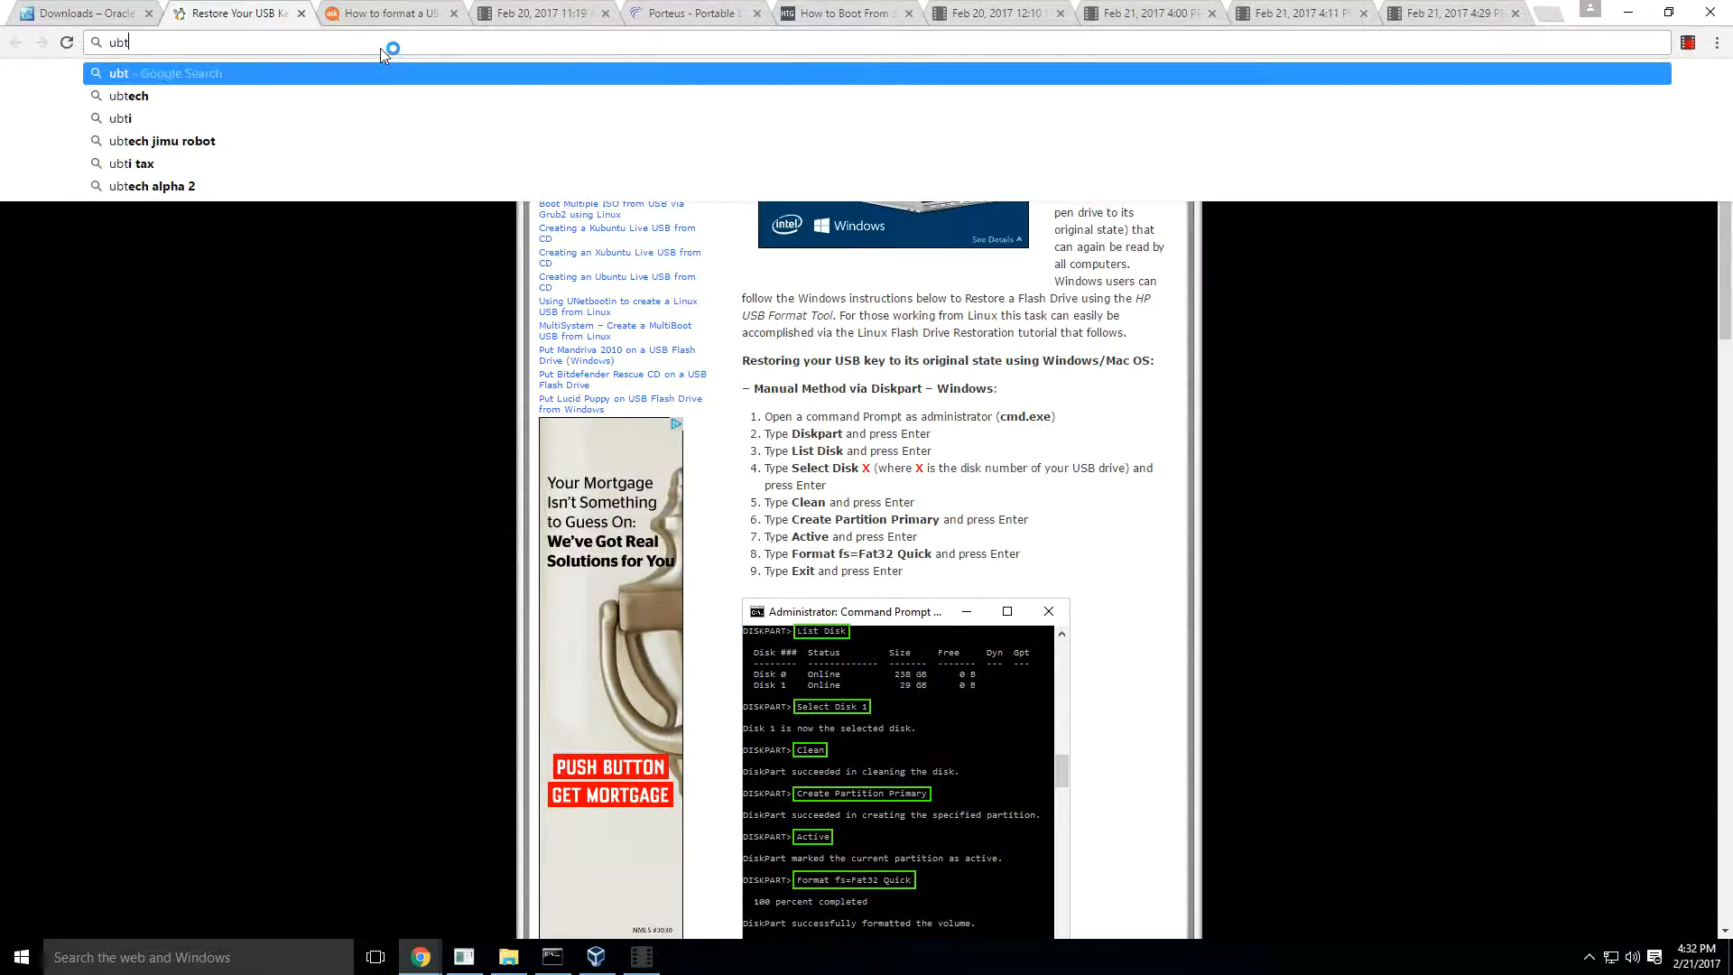
{"action": "key", "text": "BackSpace"}
{"action": "key", "text": "BackSpace"}
{"action": "key", "text": "BackSpace"}
{"action": "type", "text": "buntu"}
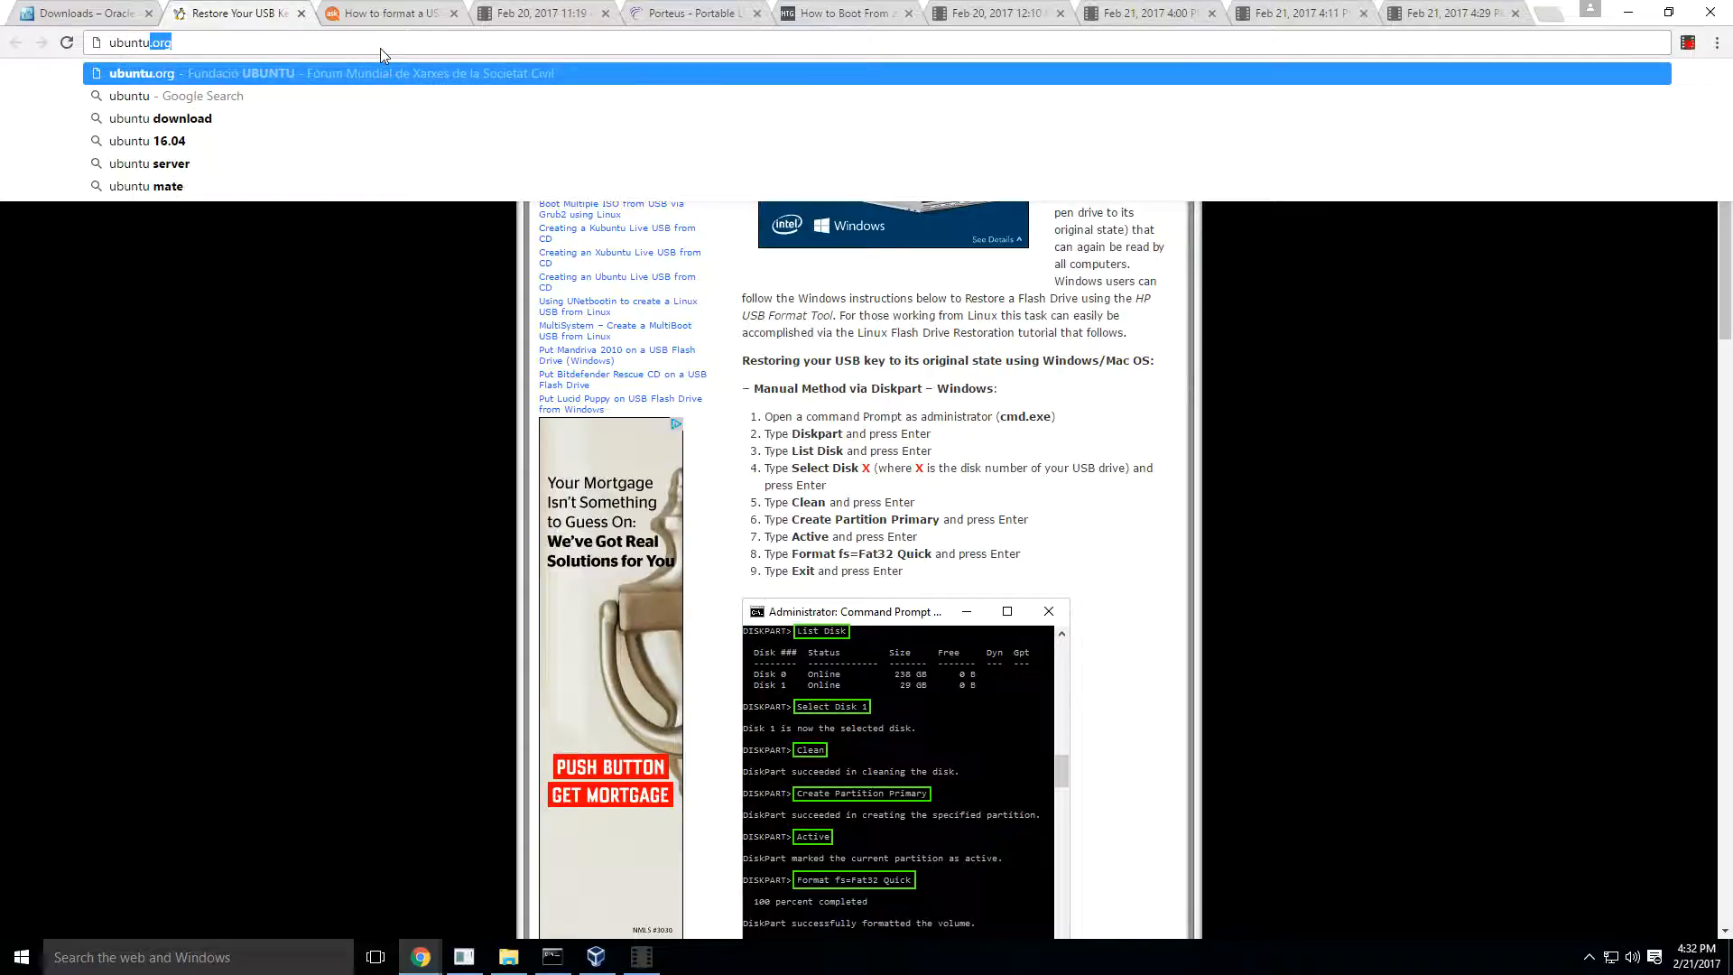
{"action": "type", "text": ".com"}
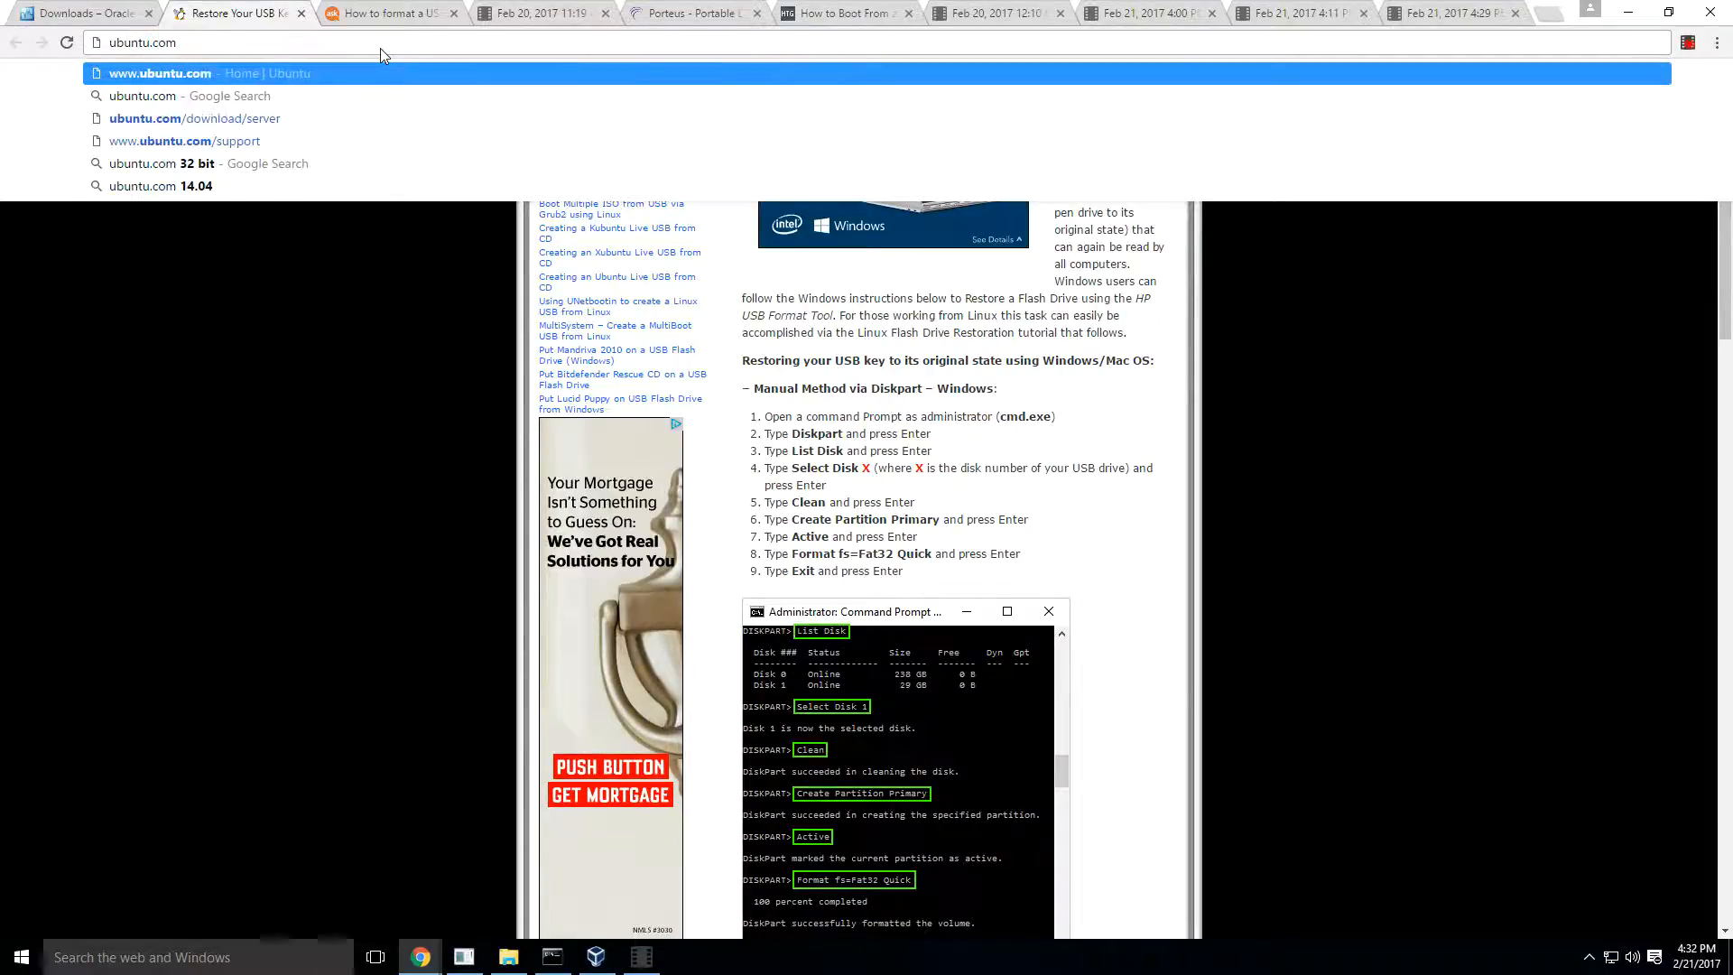
{"action": "key", "text": "Return"}
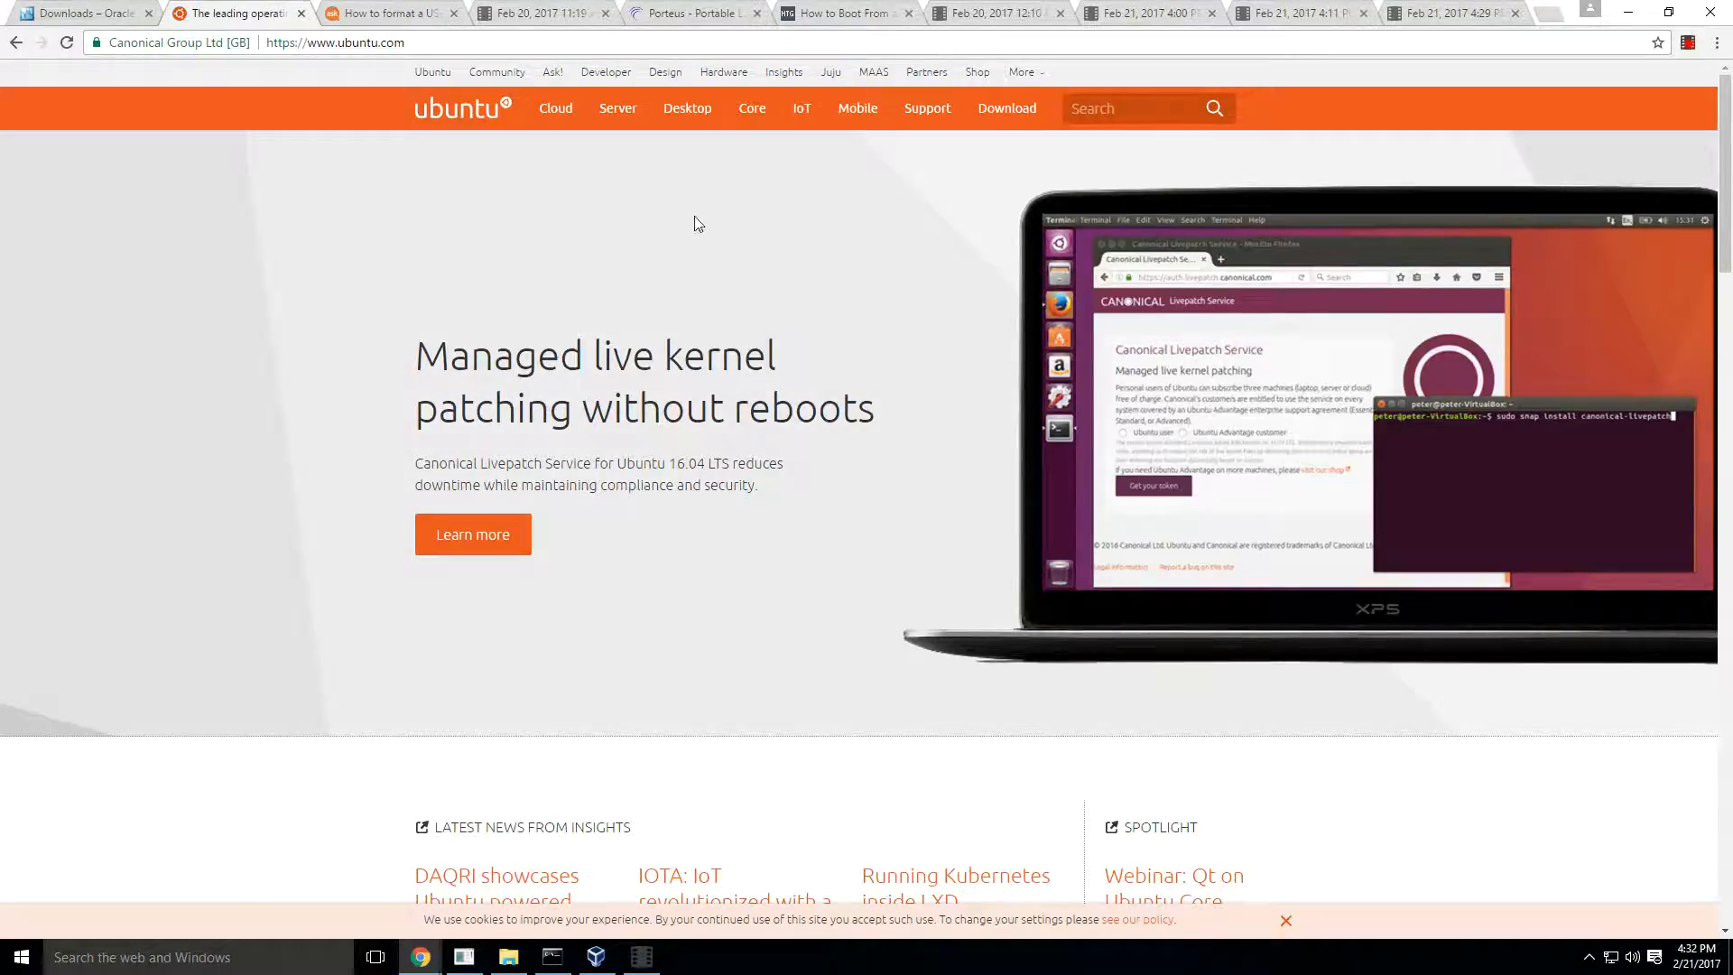
- Go to the Ubuntu Desktop download page on the Ubuntu site
{"action": "mouse_move", "coordinate": [686, 110]}
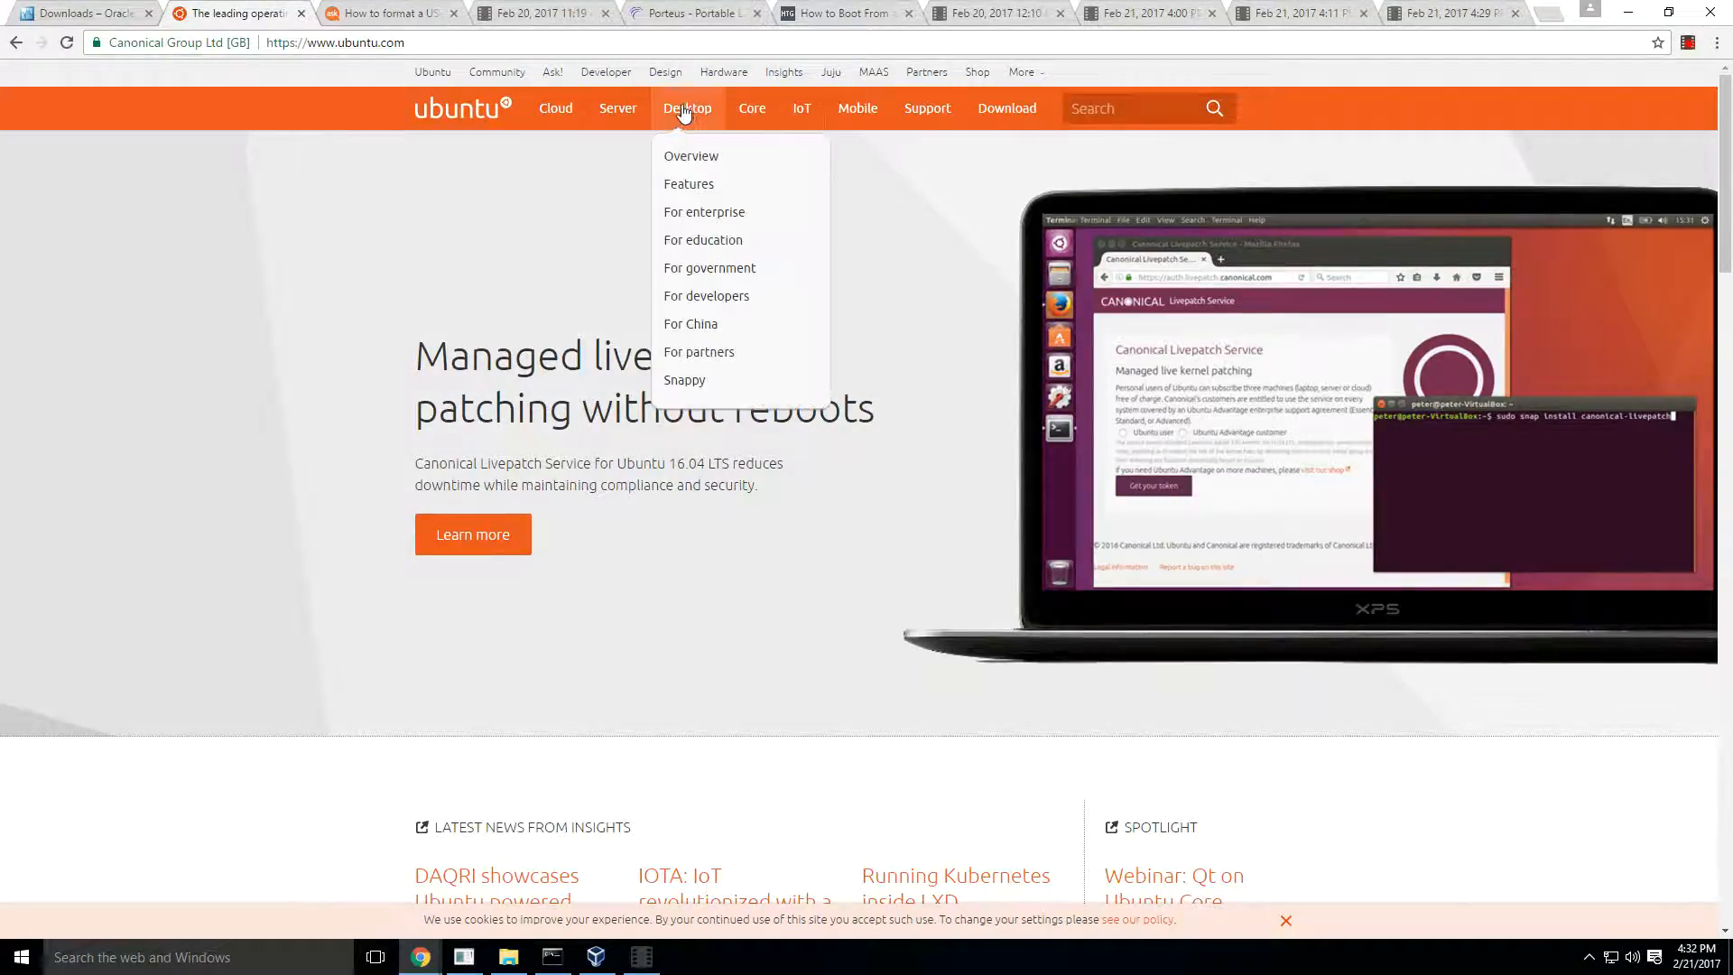
{"action": "left_click", "coordinate": [692, 107]}
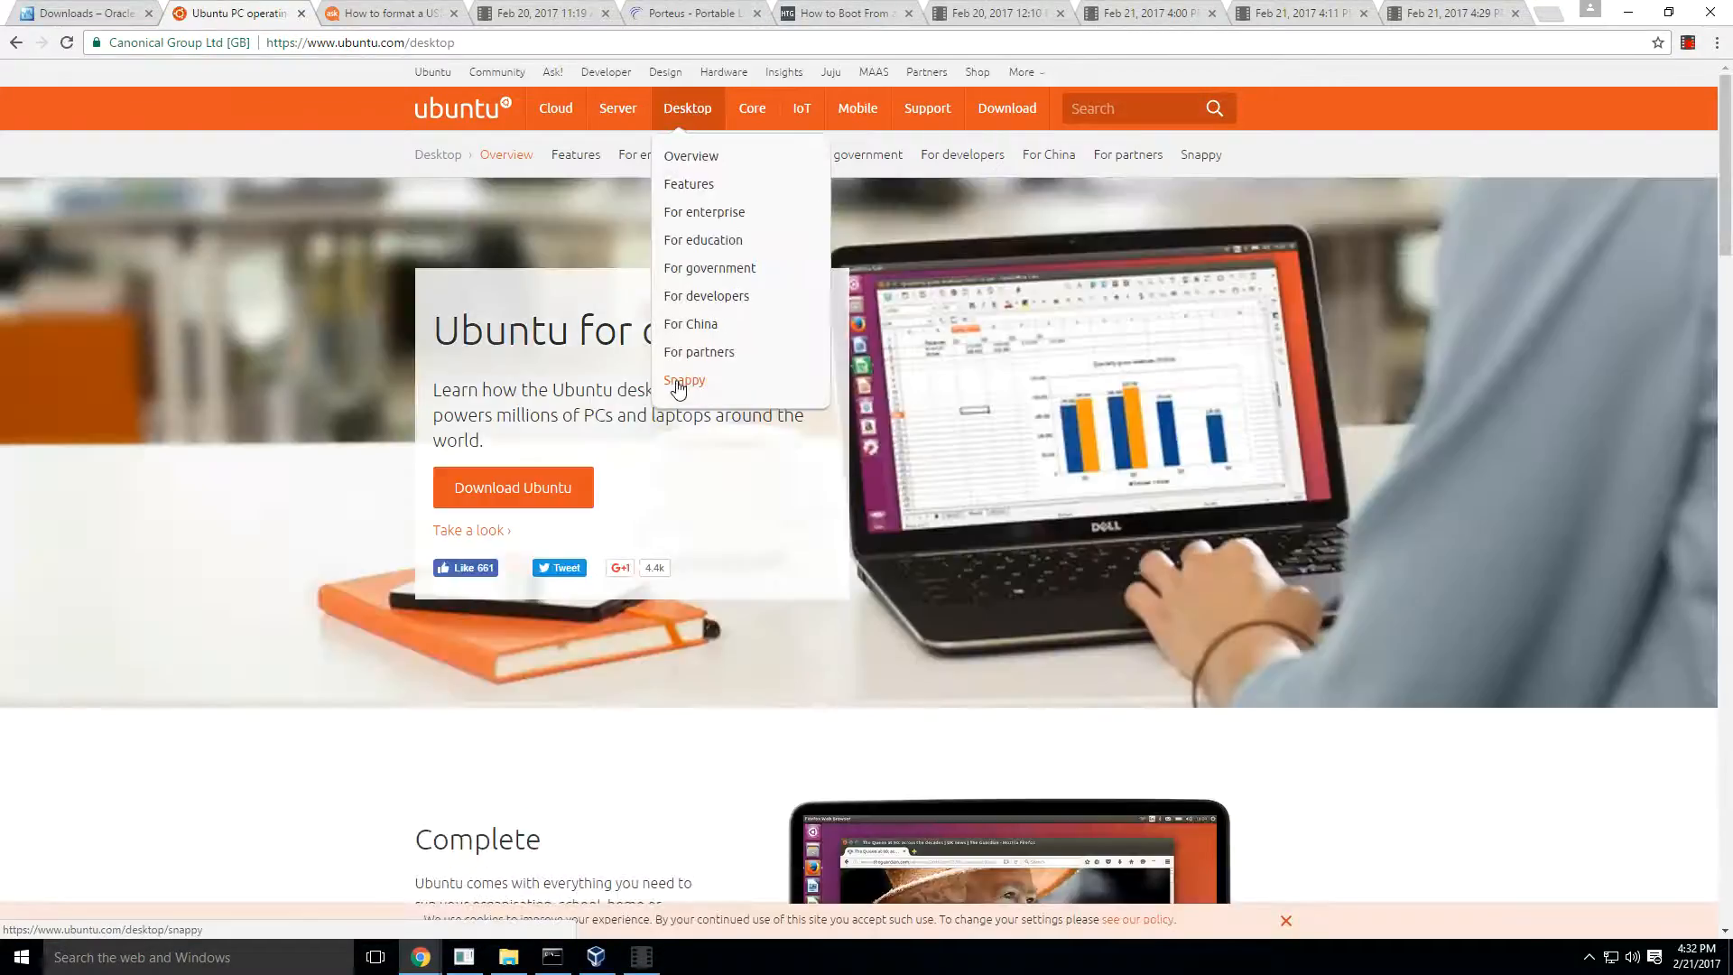
{"action": "mouse_move", "coordinate": [1006, 113]}
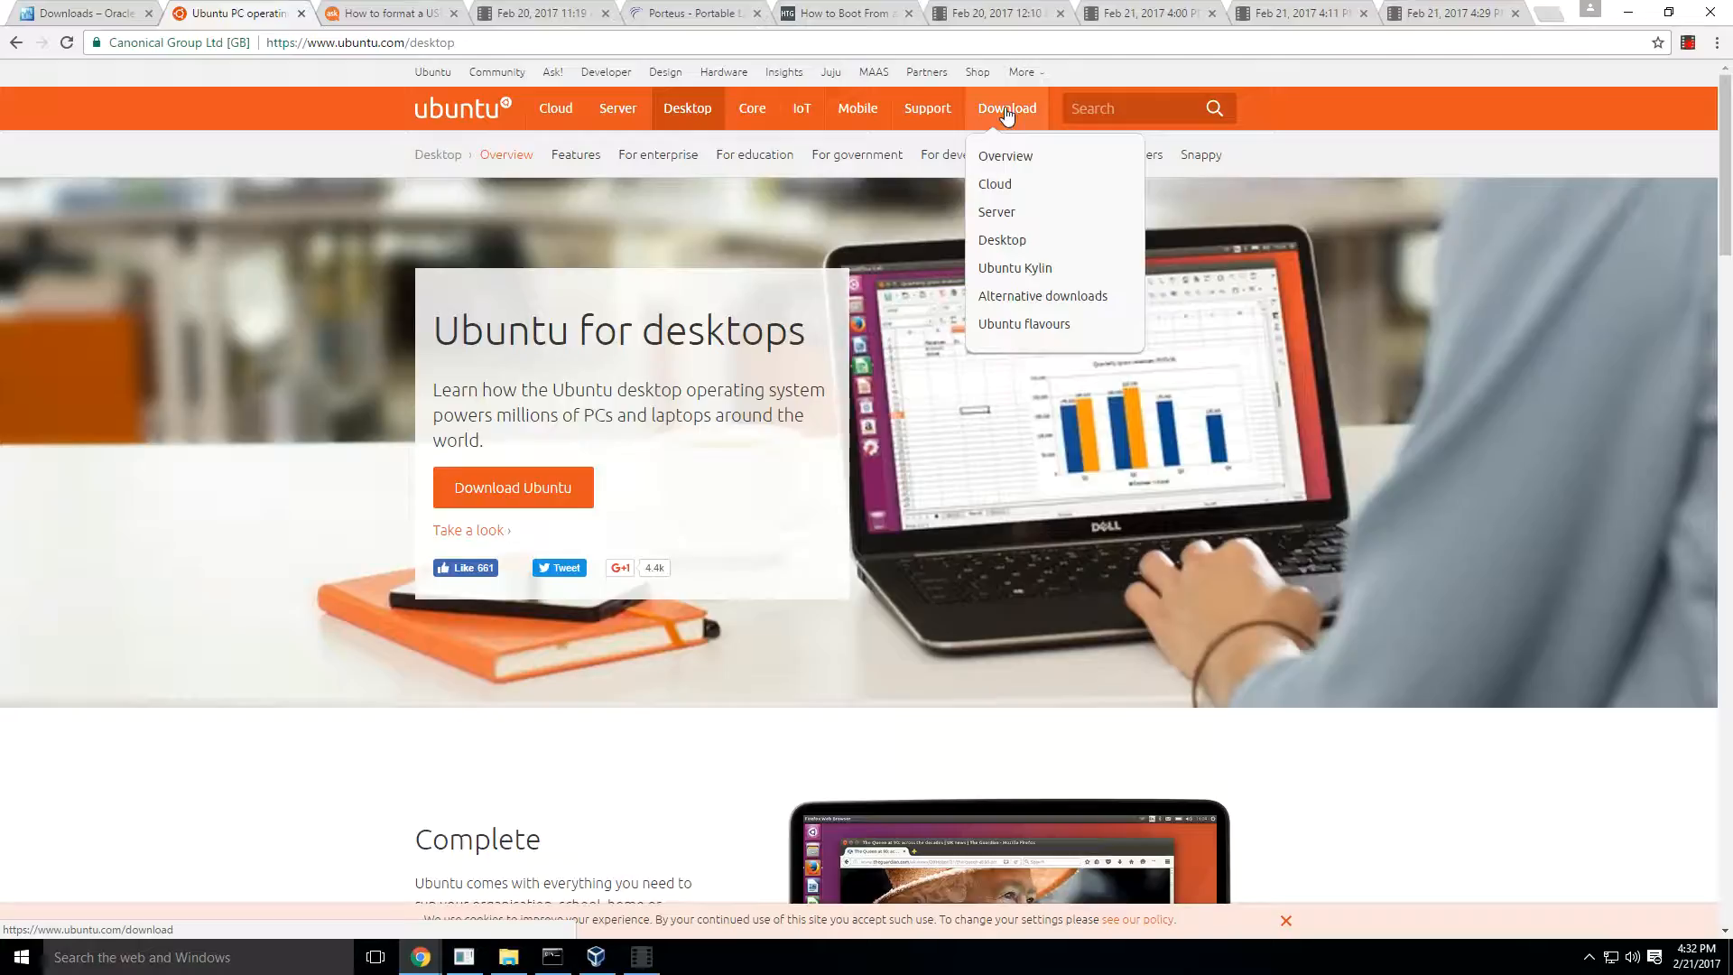
{"action": "left_click", "coordinate": [1004, 240]}
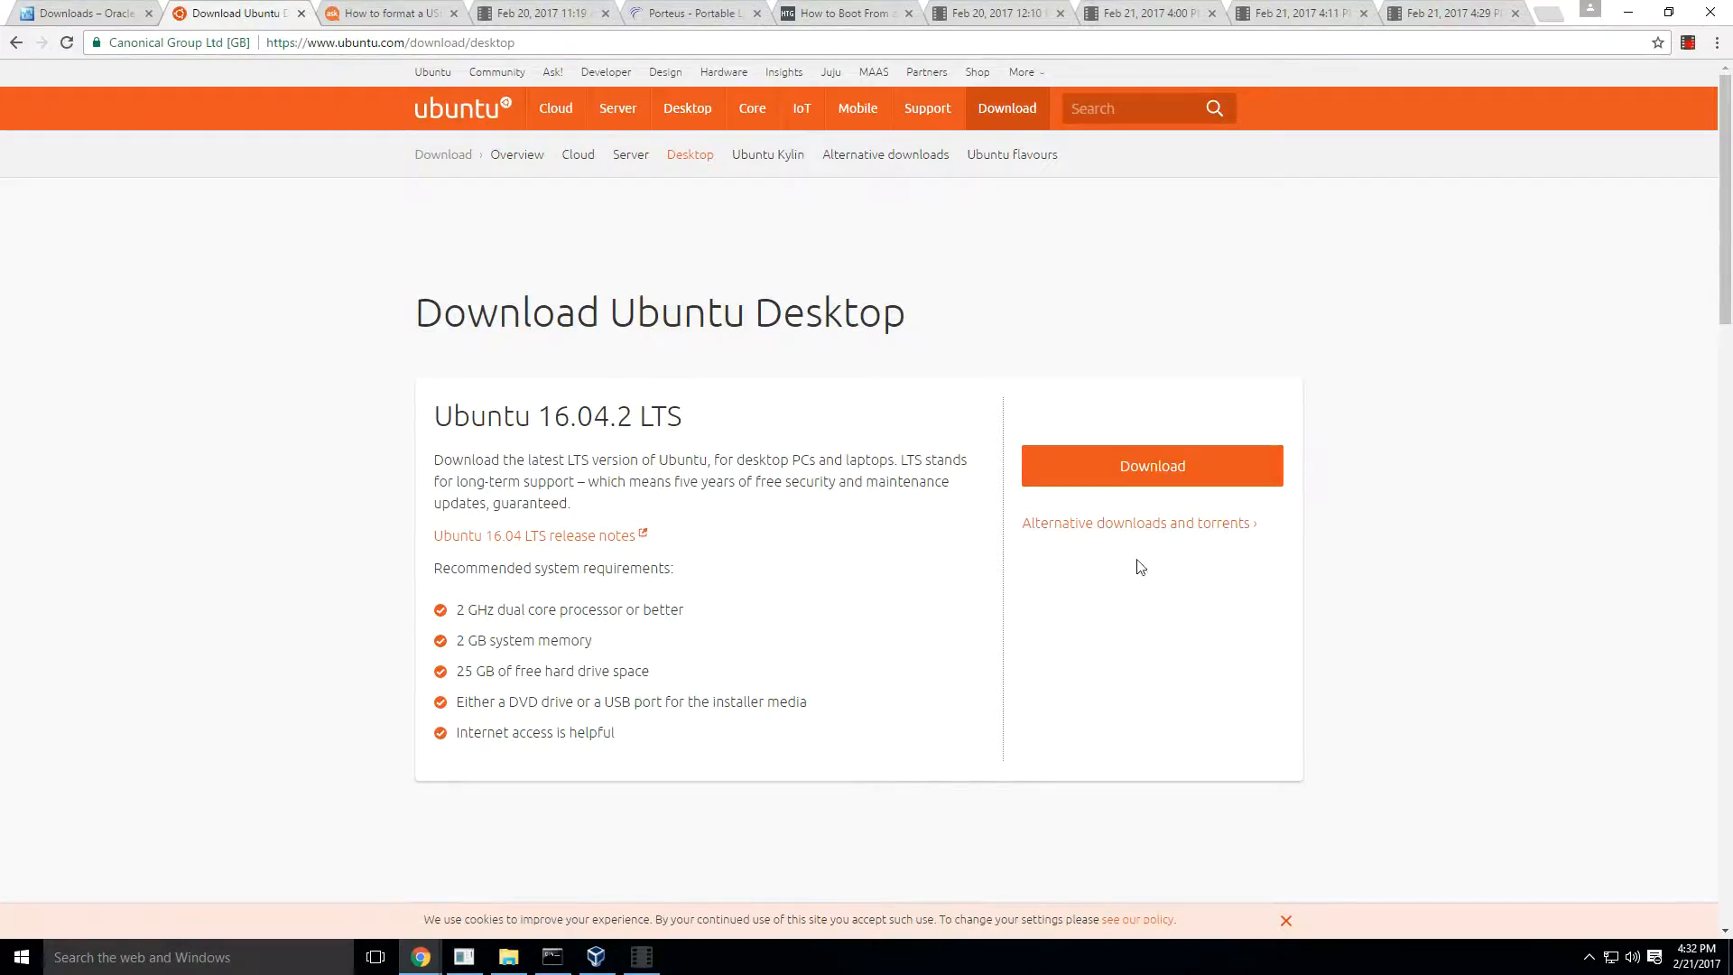
- Download Ubuntu 16.04.2 LTS, skipping the contribution request
{"action": "left_click", "coordinate": [1107, 469]}
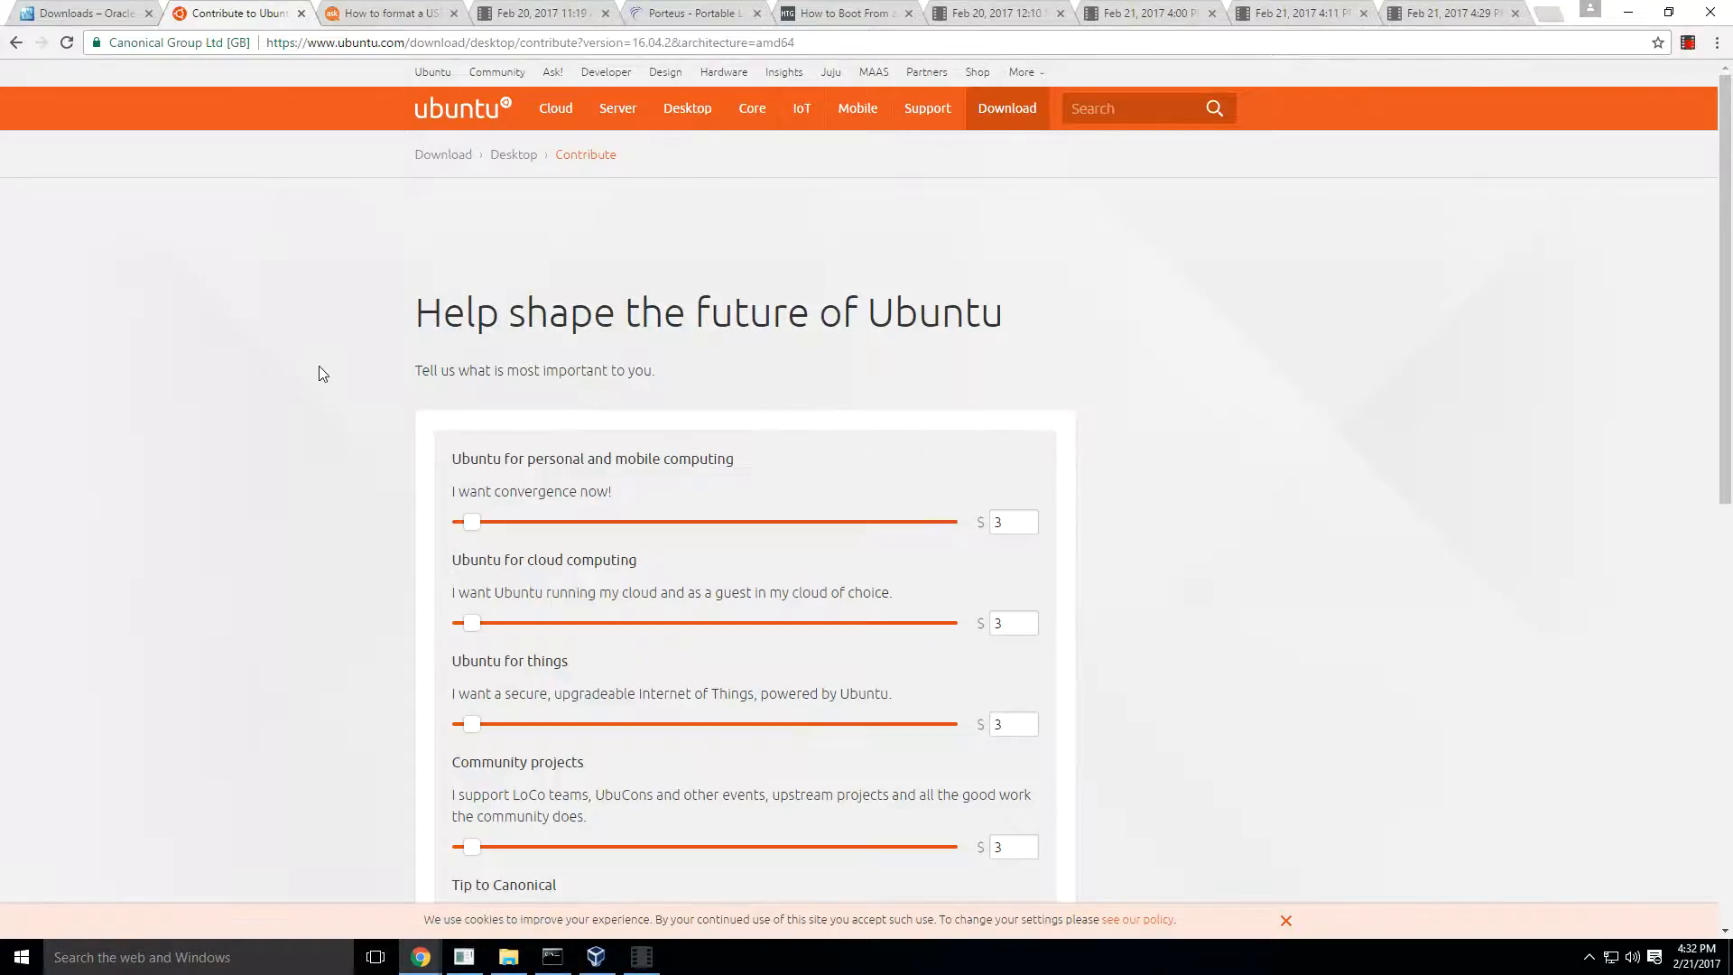
{"action": "scroll", "coordinate": [327, 366], "scroll_direction": "down", "scroll_amount": 4}
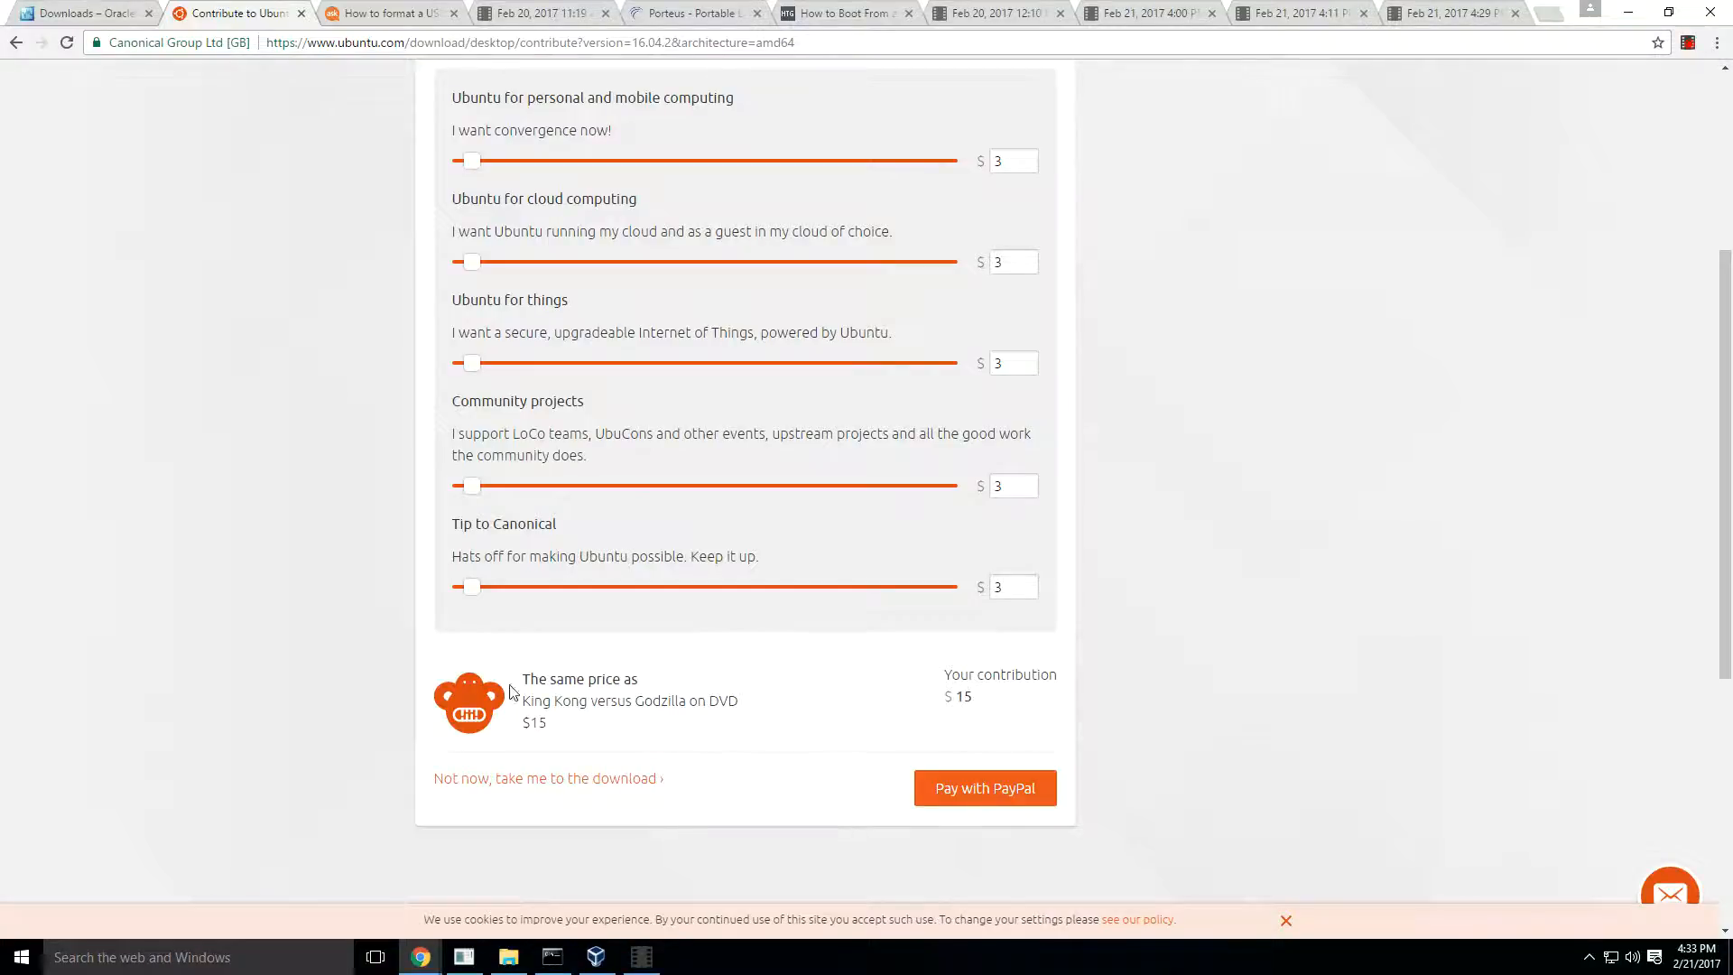
{"action": "left_click", "coordinate": [580, 786]}
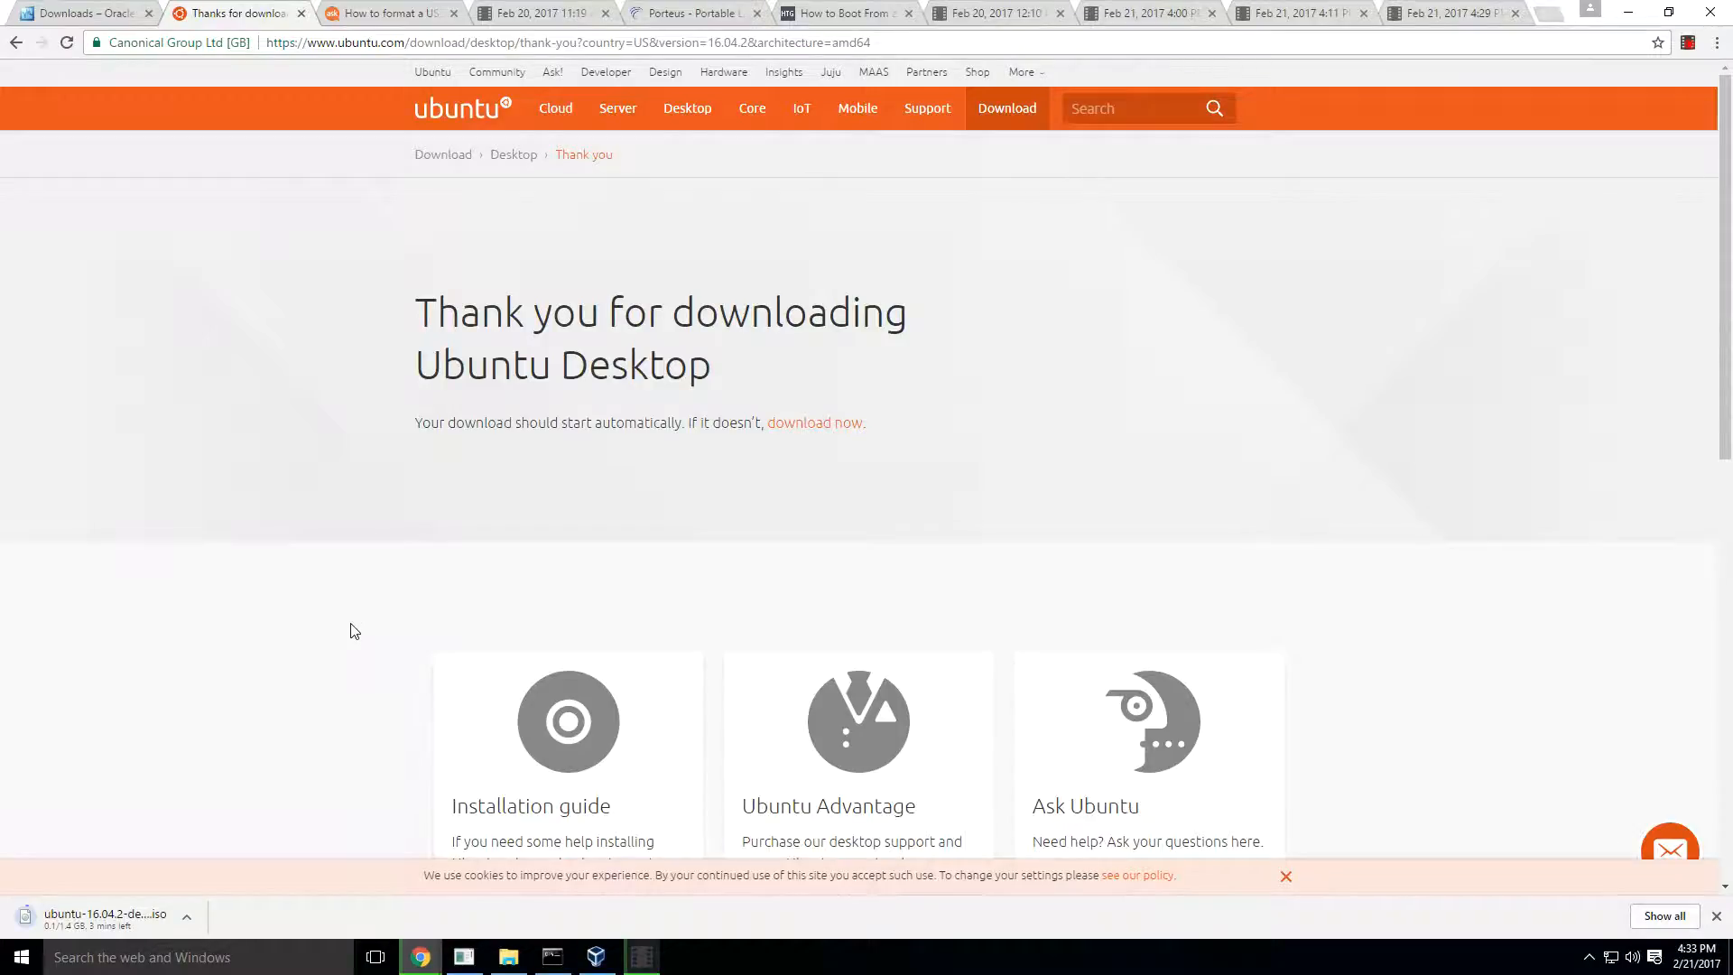
{"action": "key", "text": "alt+Tab"}
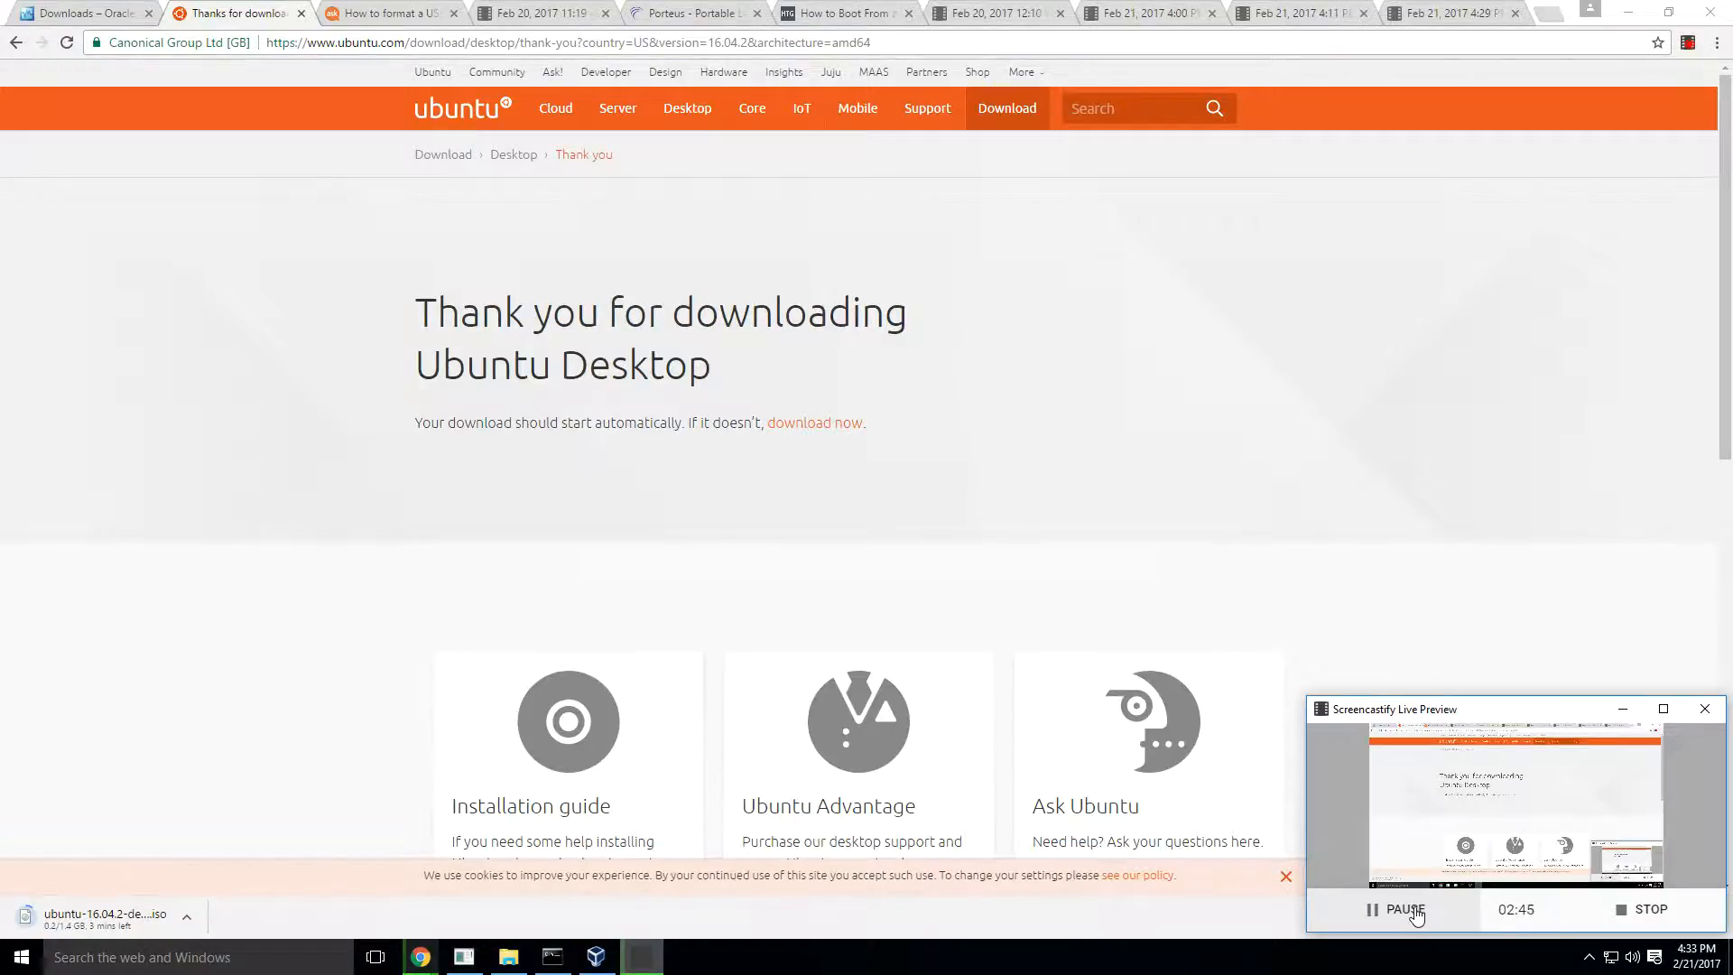
{"action": "left_click", "coordinate": [1413, 911]}
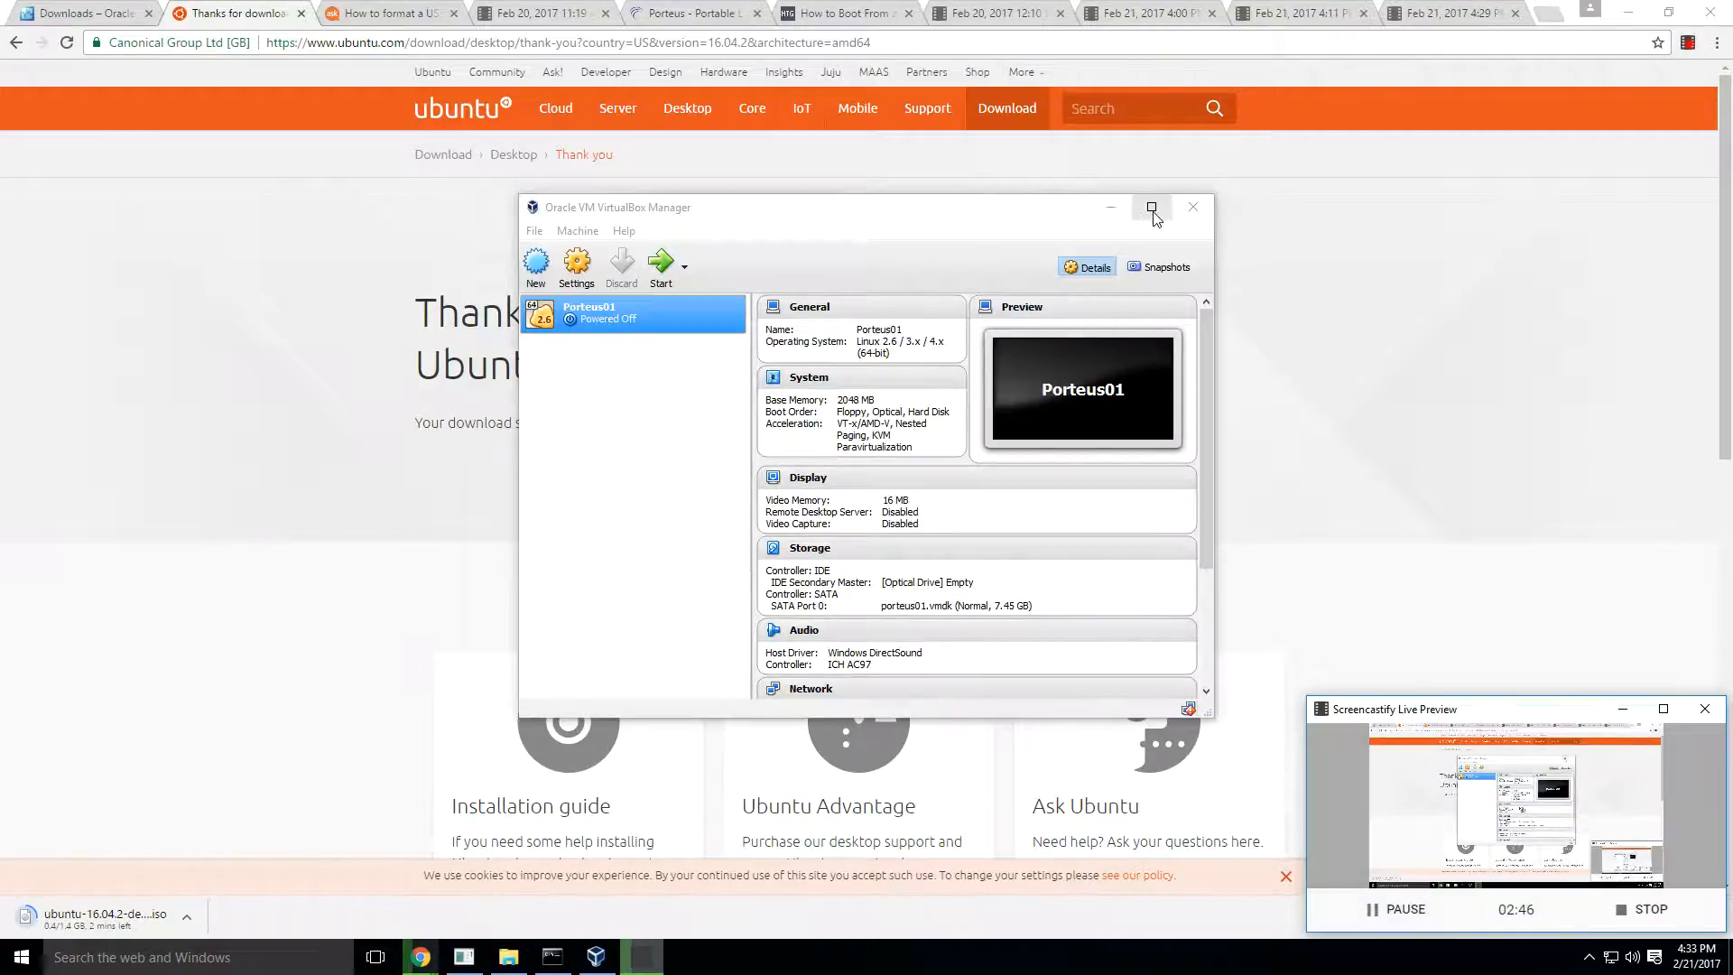
- Maximize VirtualBox Manager and start a new virtual machine named Xenial01 with type Linux and version Ubuntu (64-bit)
{"action": "left_click", "coordinate": [1152, 207]}
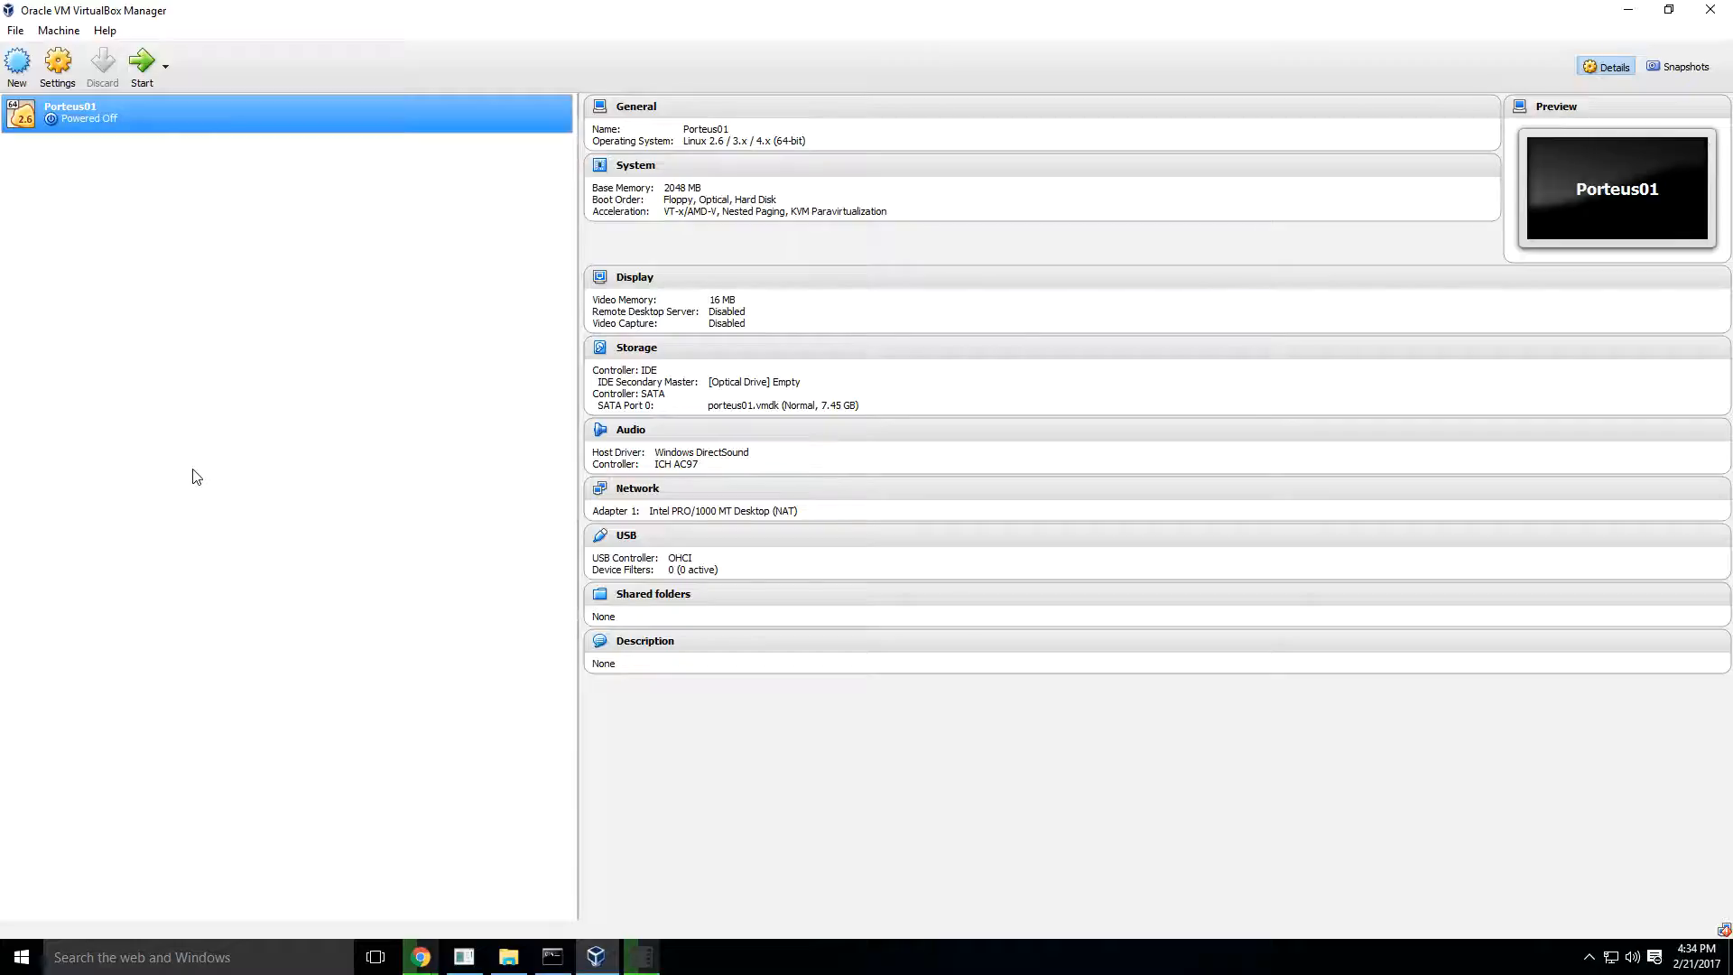
{"action": "left_click", "coordinate": [20, 65]}
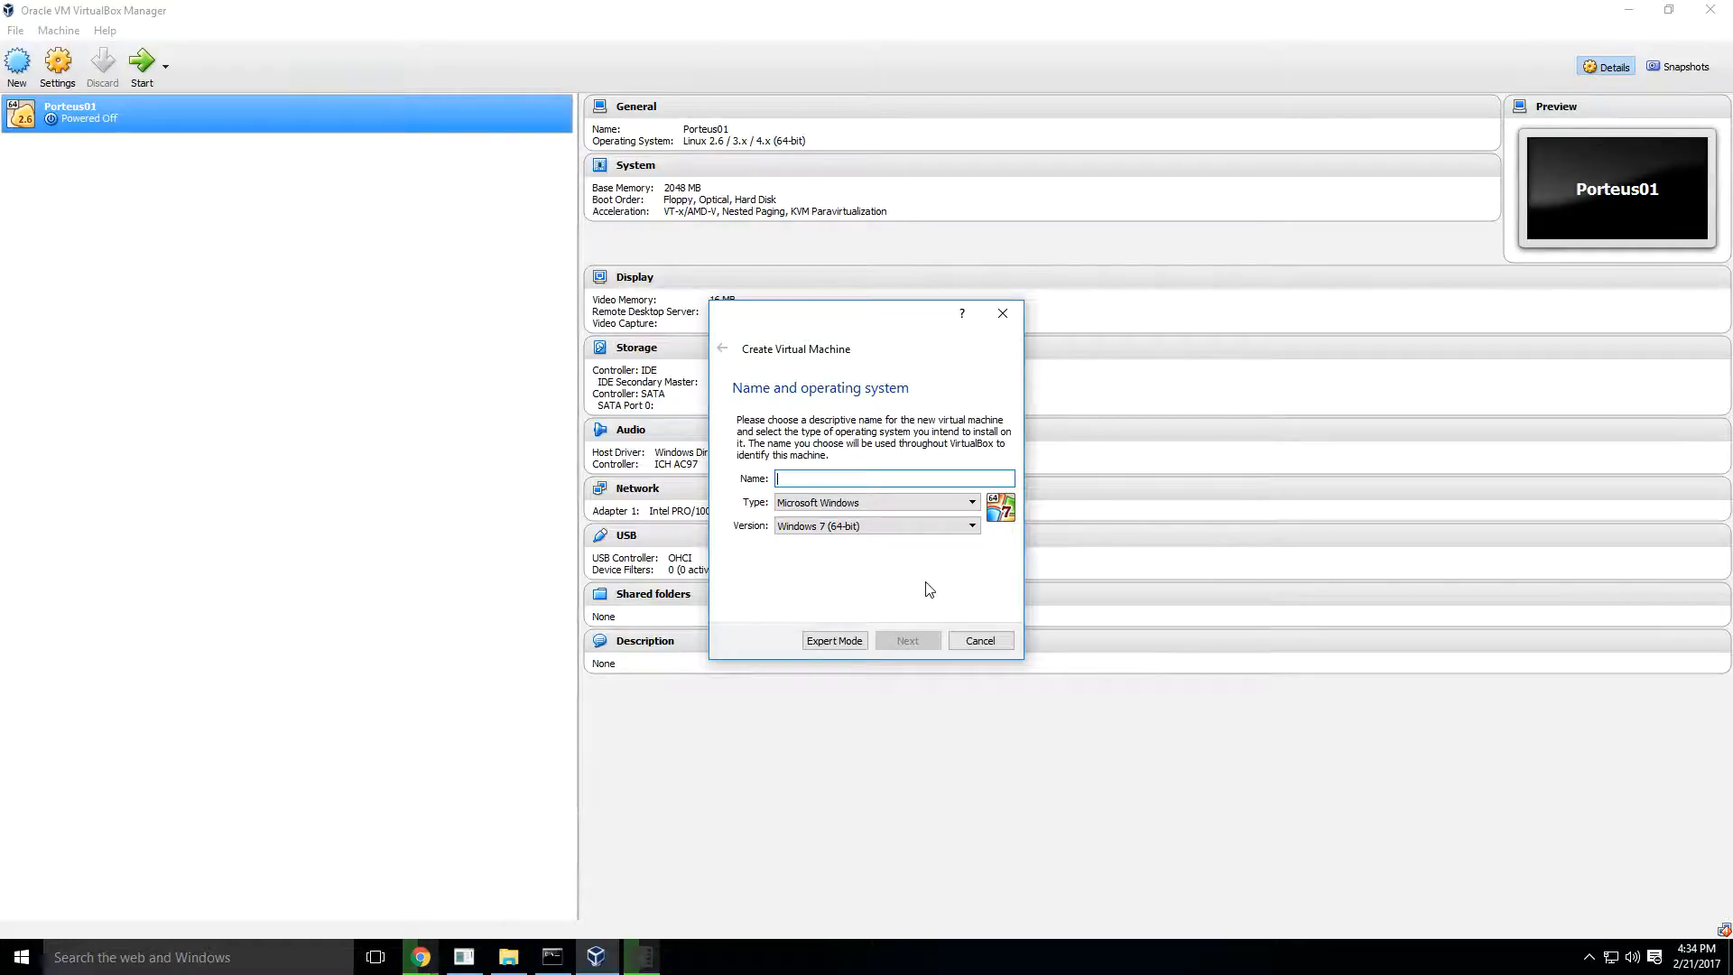
{"action": "type", "text": "Xenial01"}
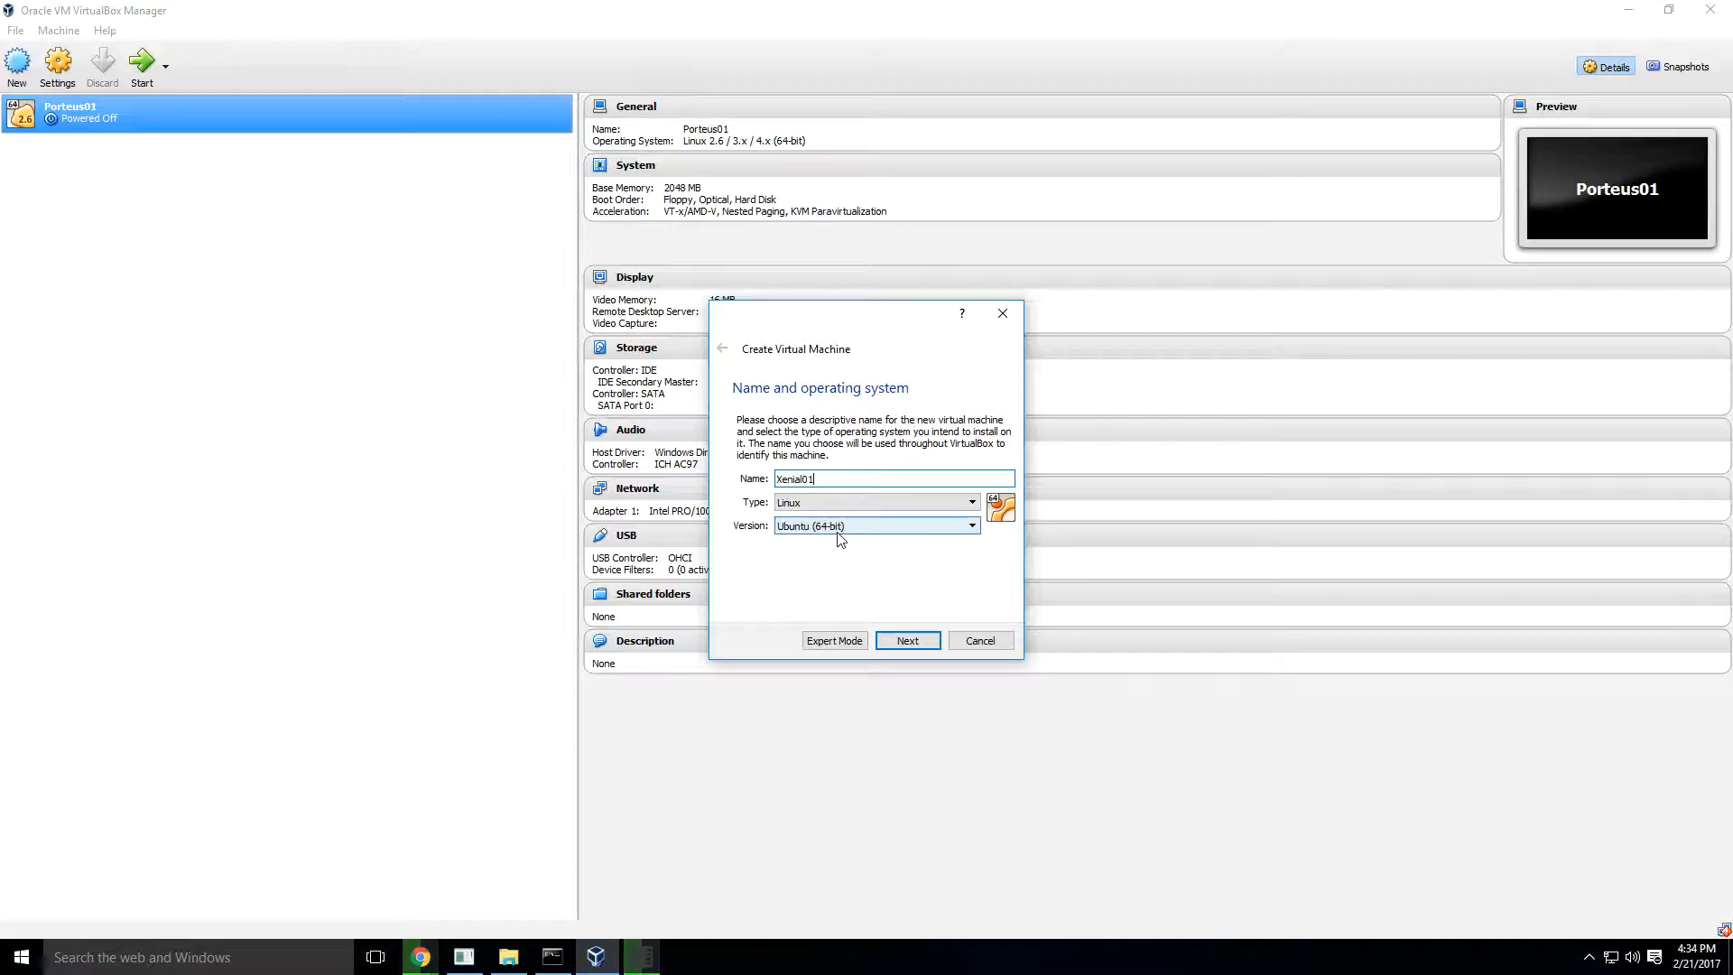
{"action": "left_click", "coordinate": [907, 640]}
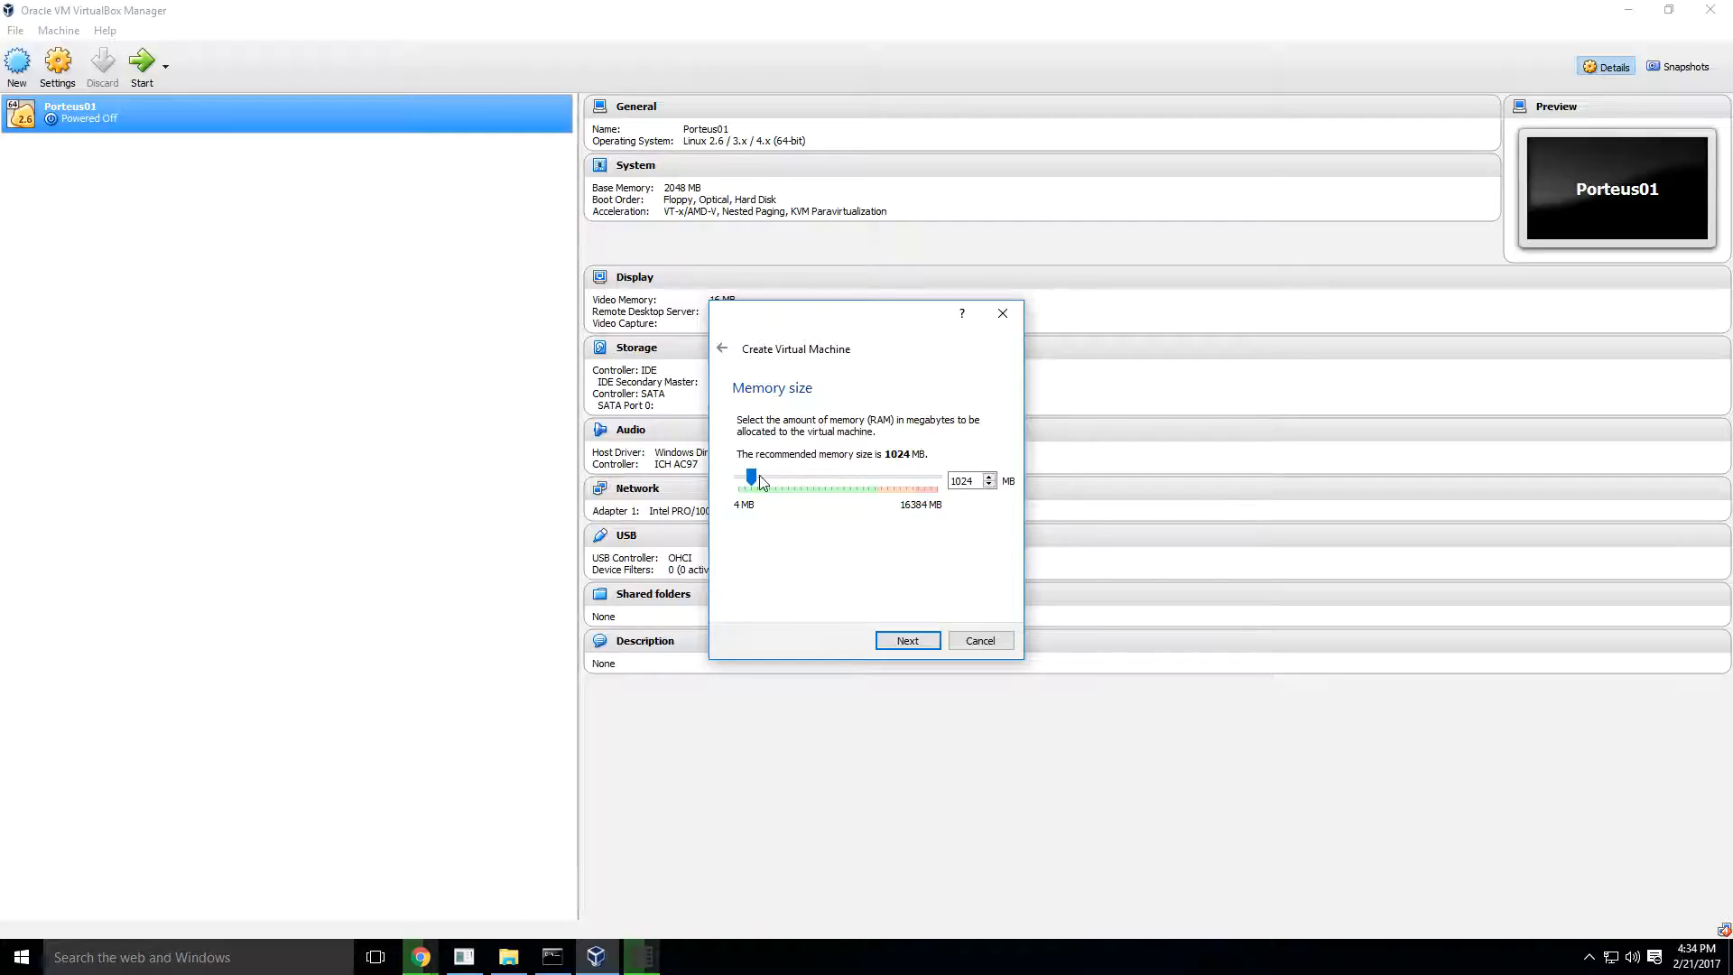
- Raise the virtual machine's memory above the recommended 1024 MB and choose to create a virtual hard disk now
{"action": "left_click_drag", "start_coordinate": [752, 478], "coordinate": [788, 478]}
{"action": "left_click", "coordinate": [908, 640]}
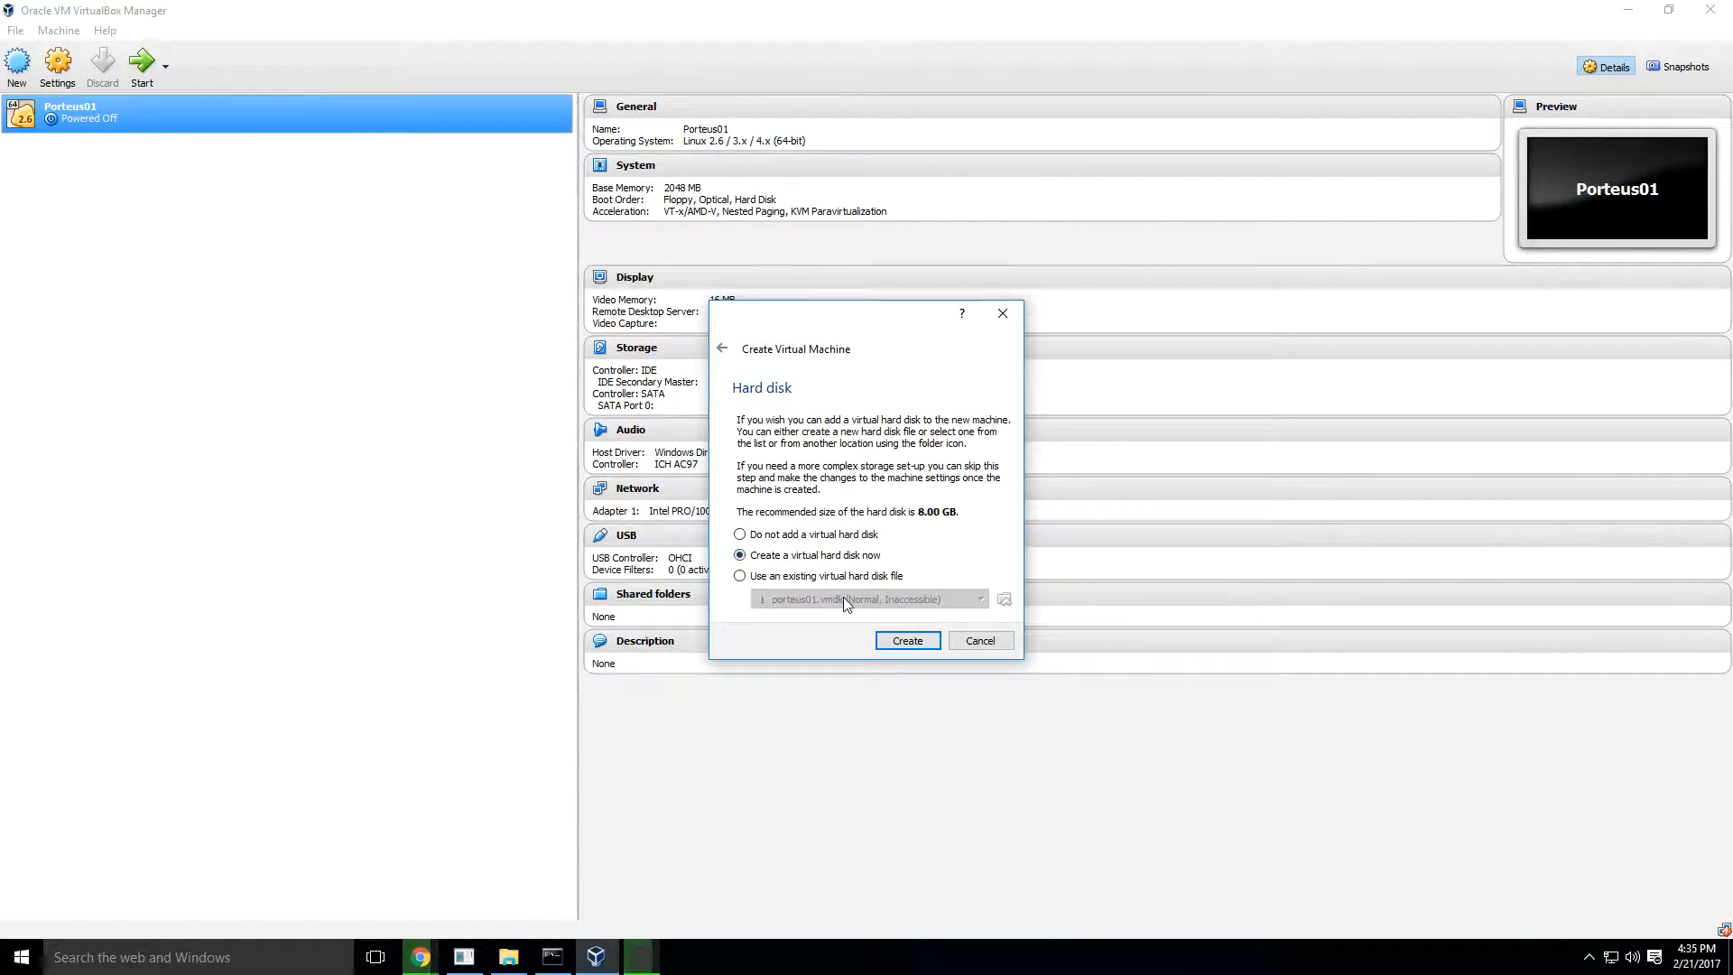
{"action": "left_click", "coordinate": [908, 641]}
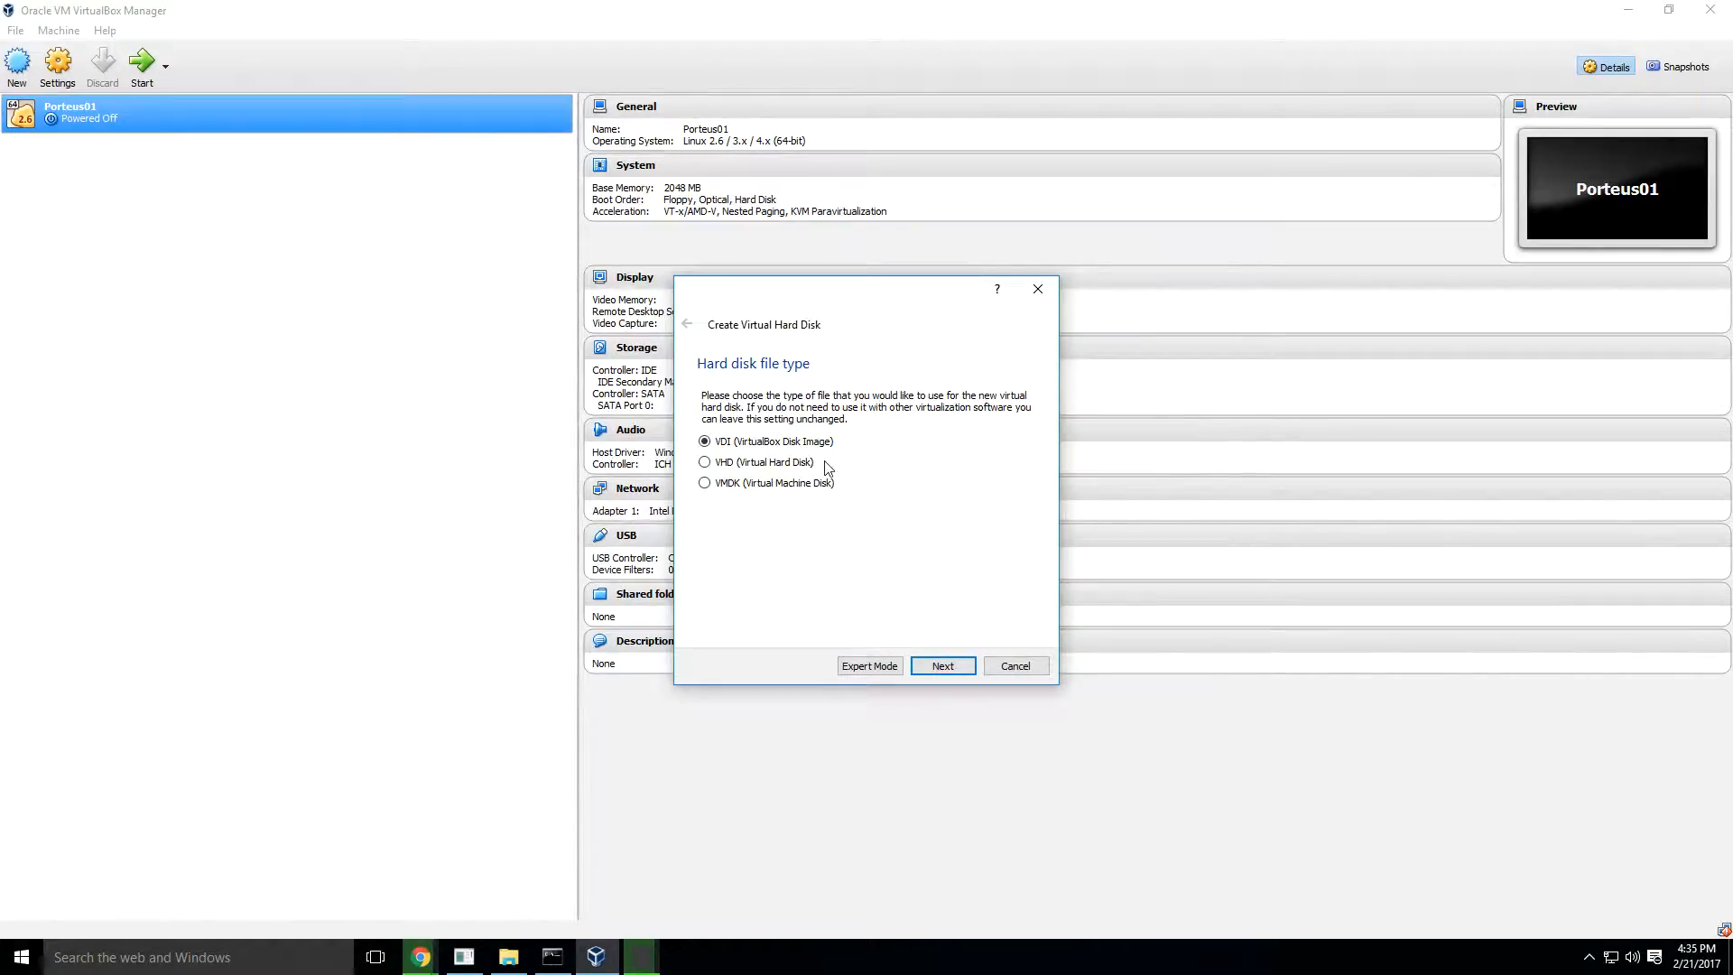
- Create the virtual hard disk Xenial01 as a dynamically allocated VDI with a size of 31.03 GB
{"action": "left_click", "coordinate": [925, 665]}
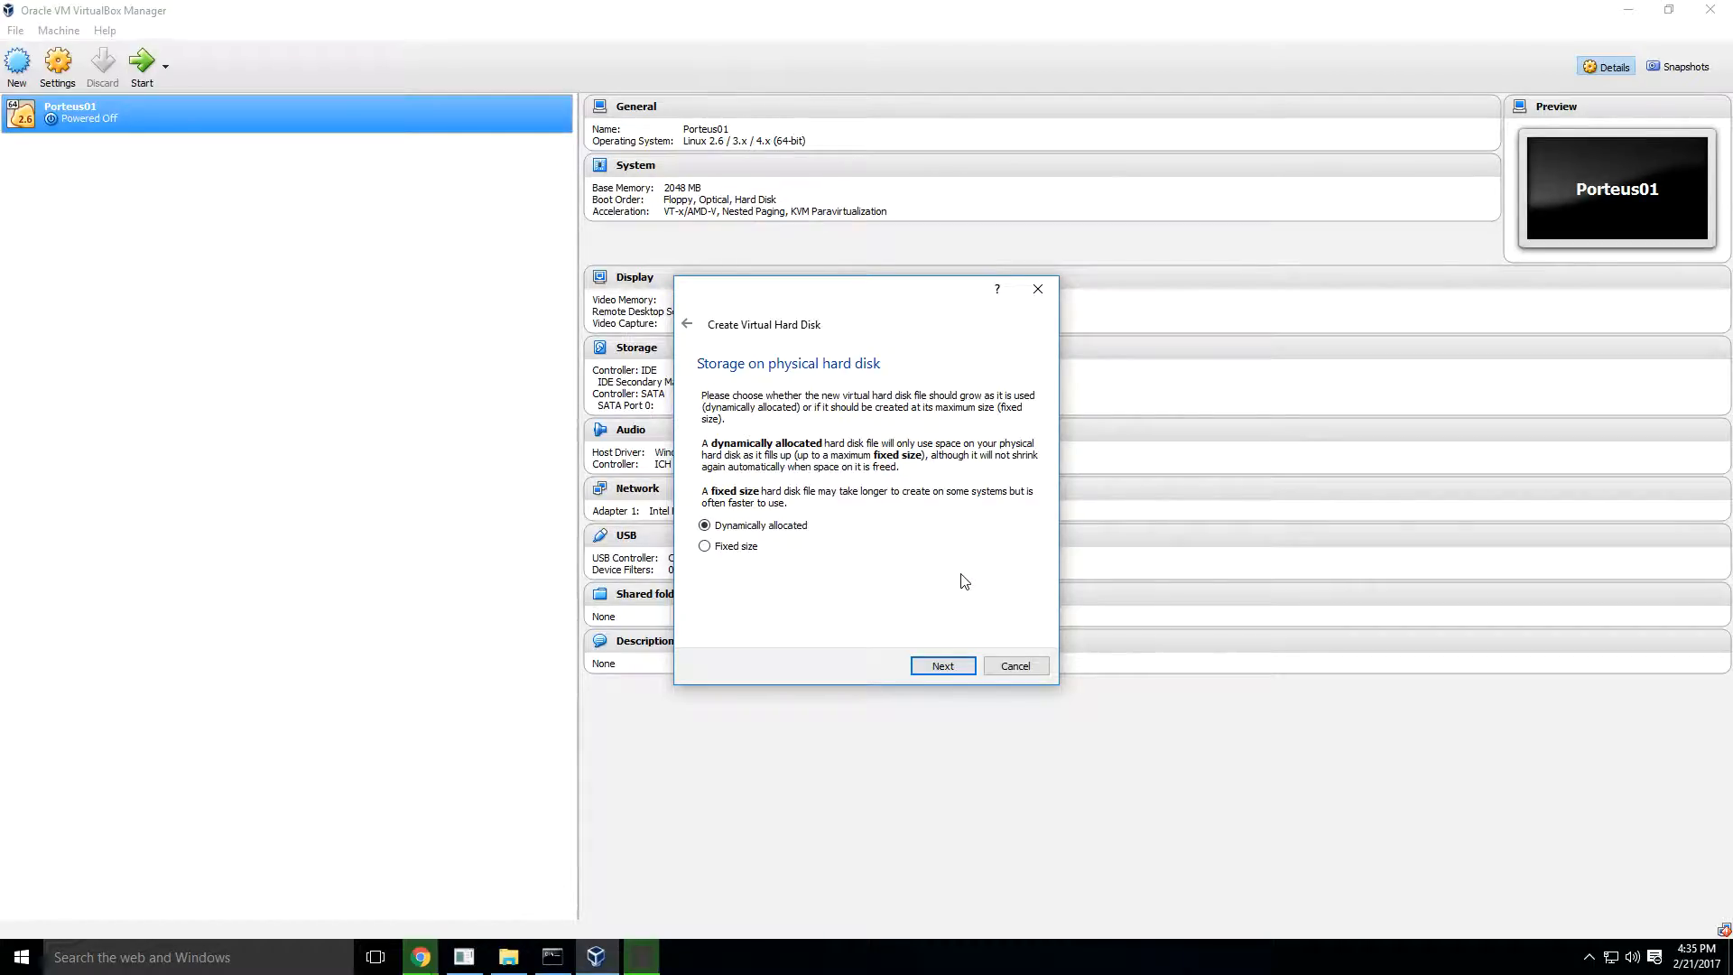
{"action": "left_click", "coordinate": [955, 669]}
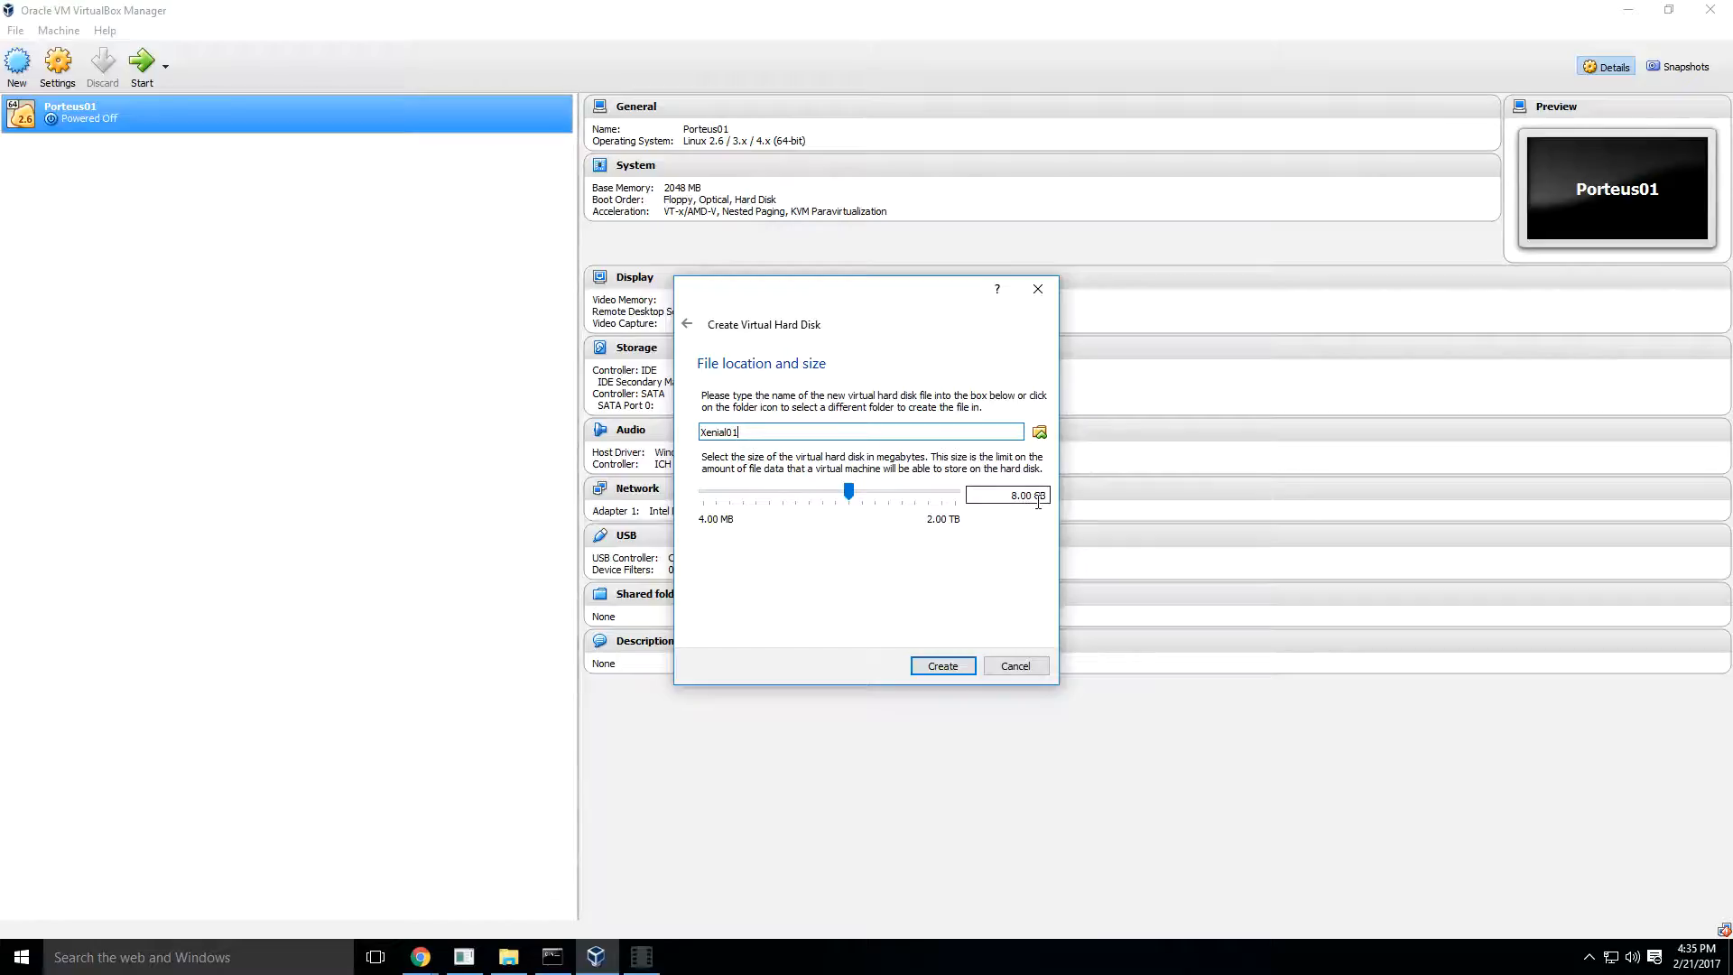
{"action": "left_click_drag", "start_coordinate": [851, 493], "coordinate": [878, 499]}
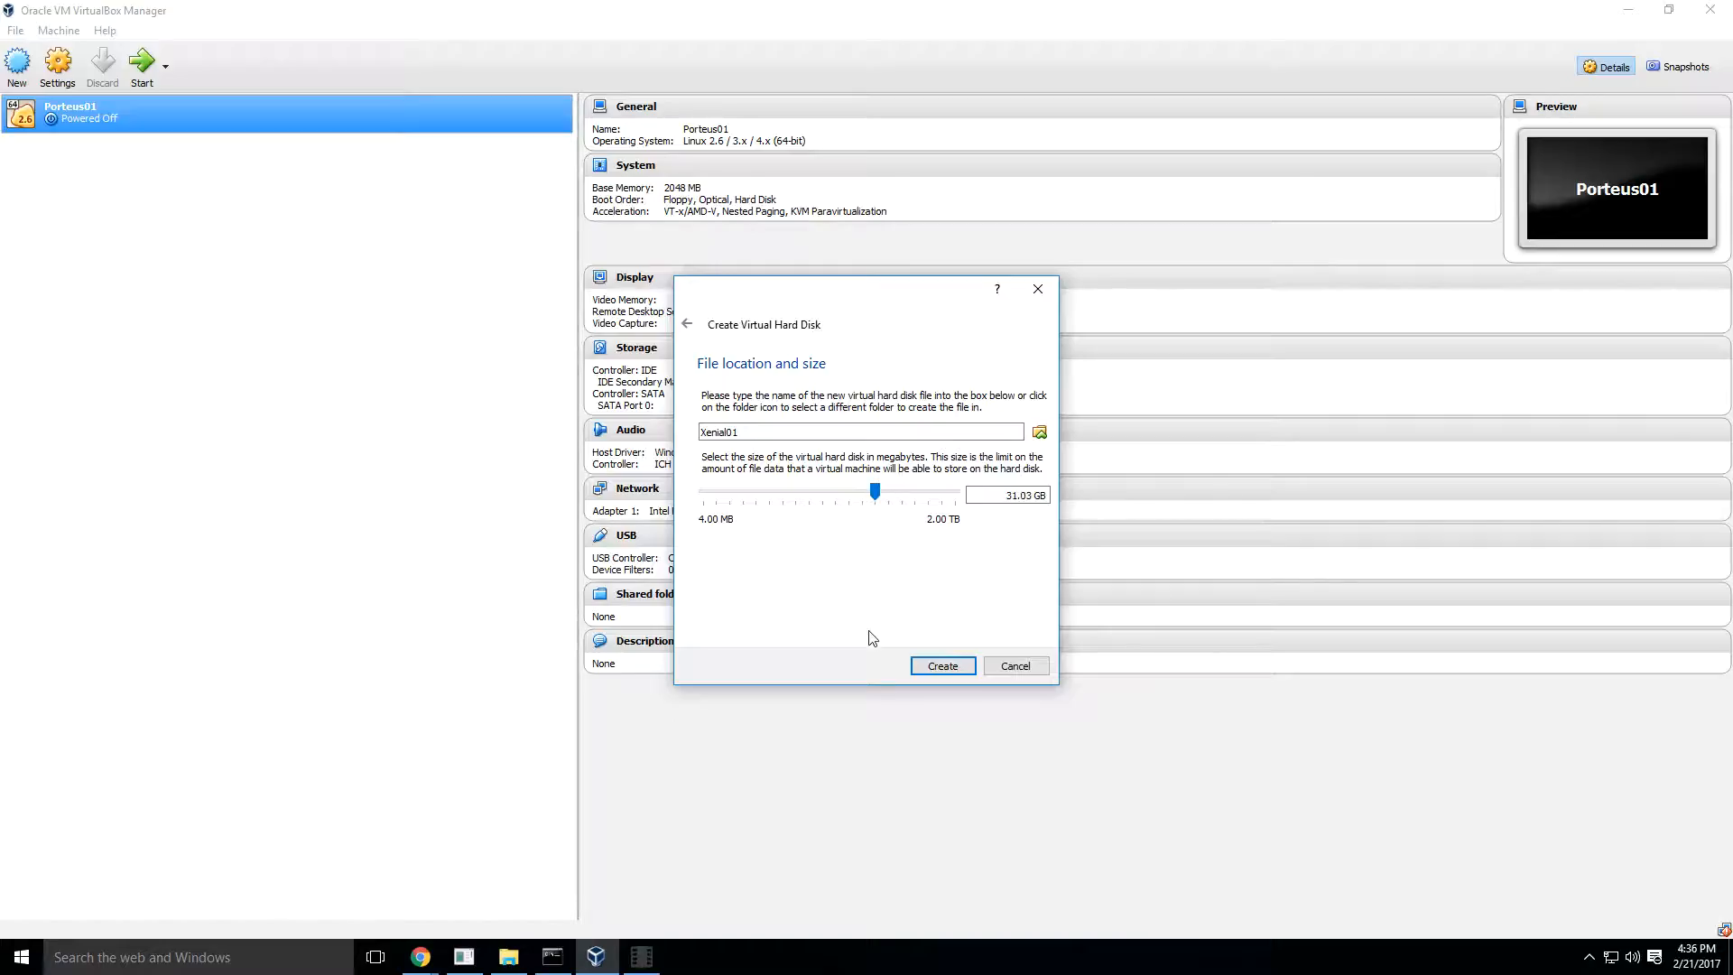
{"action": "left_click", "coordinate": [929, 665]}
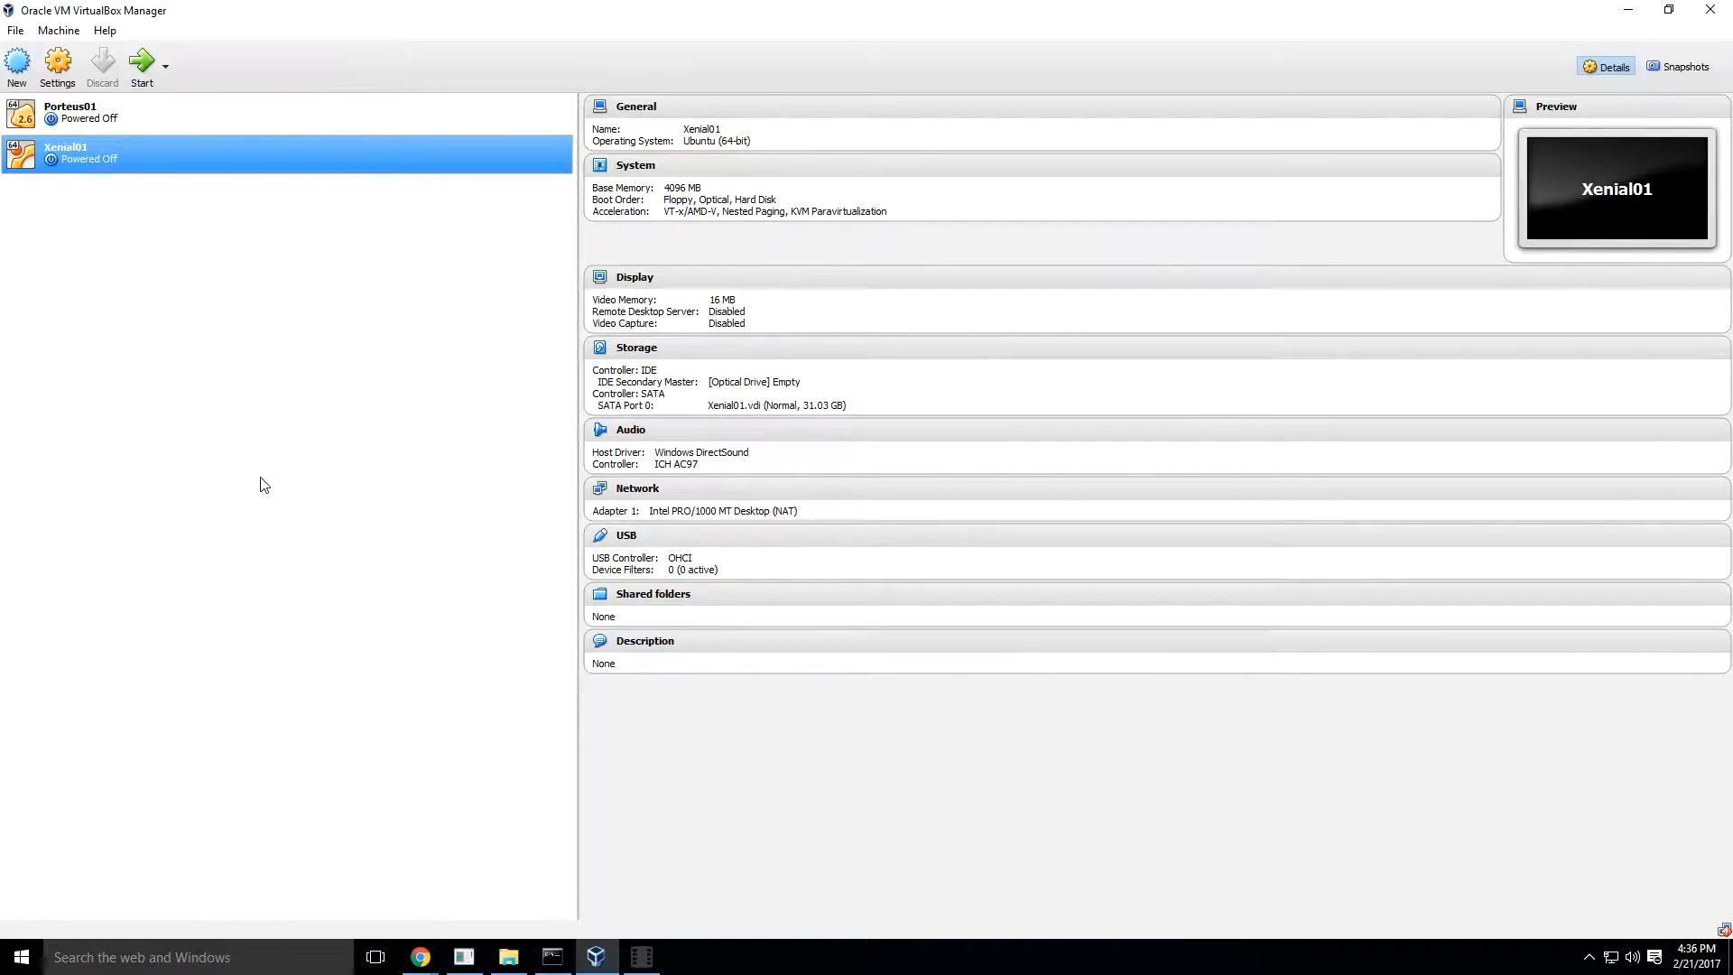
- Open Xenial01's storage settings and browse for a virtual optical disk file for the empty IDE drive
{"action": "right_click", "coordinate": [97, 154]}
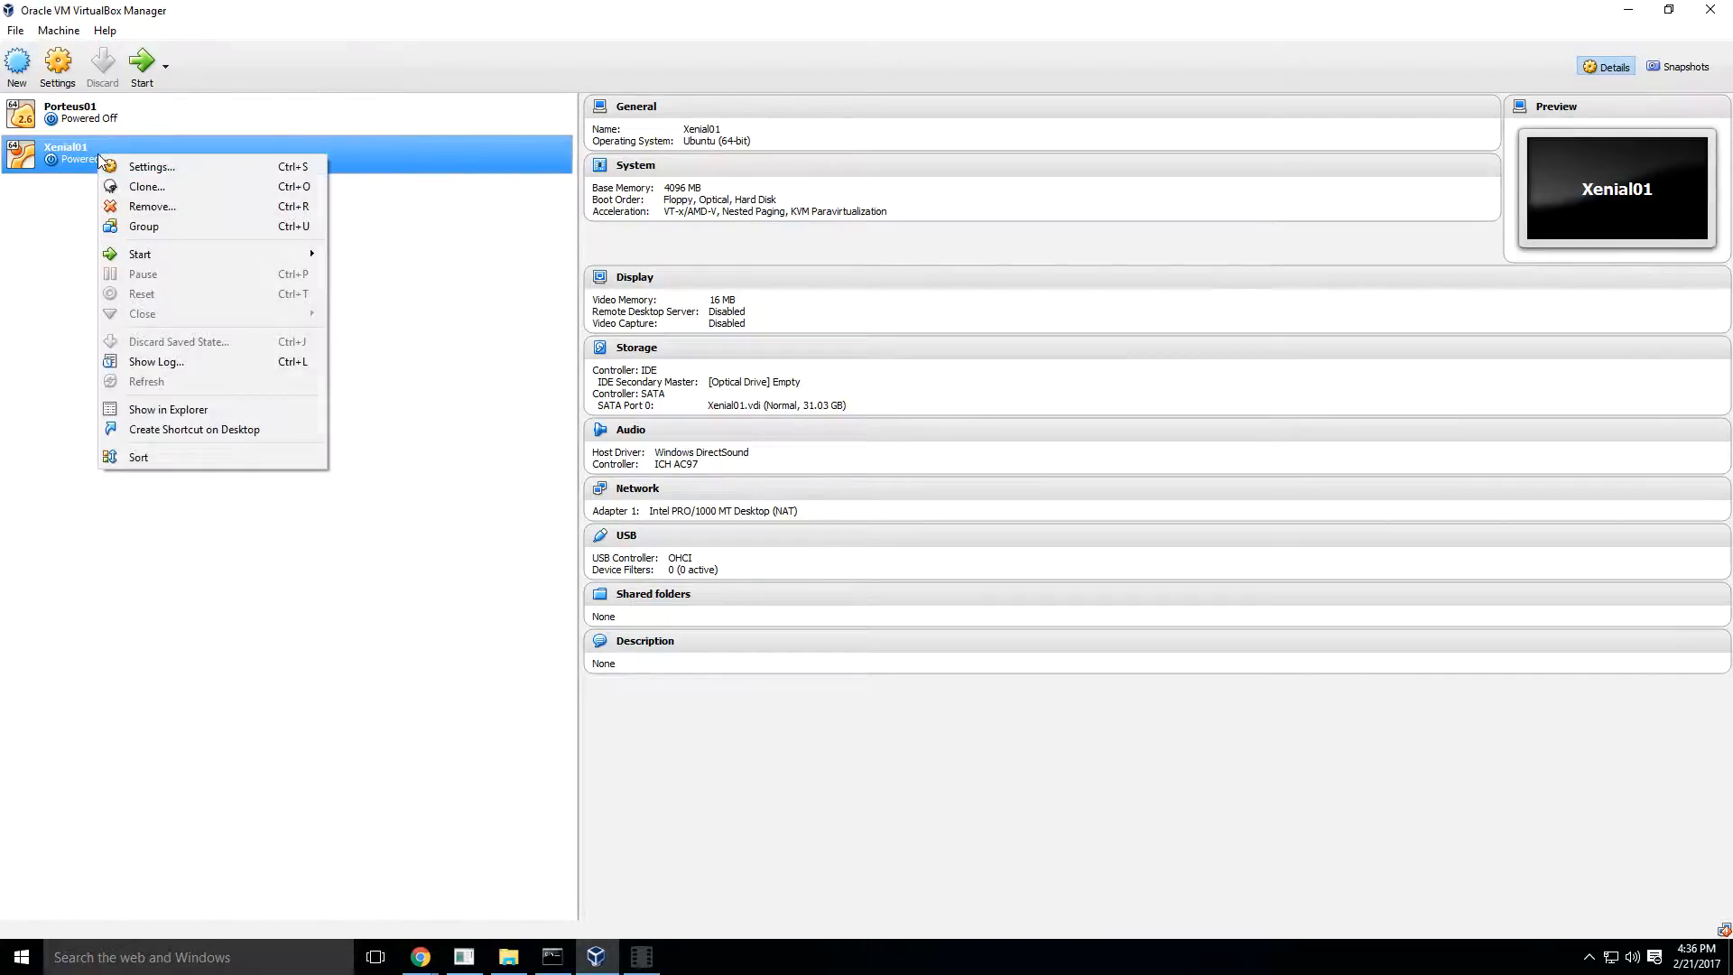
{"action": "left_click", "coordinate": [150, 168]}
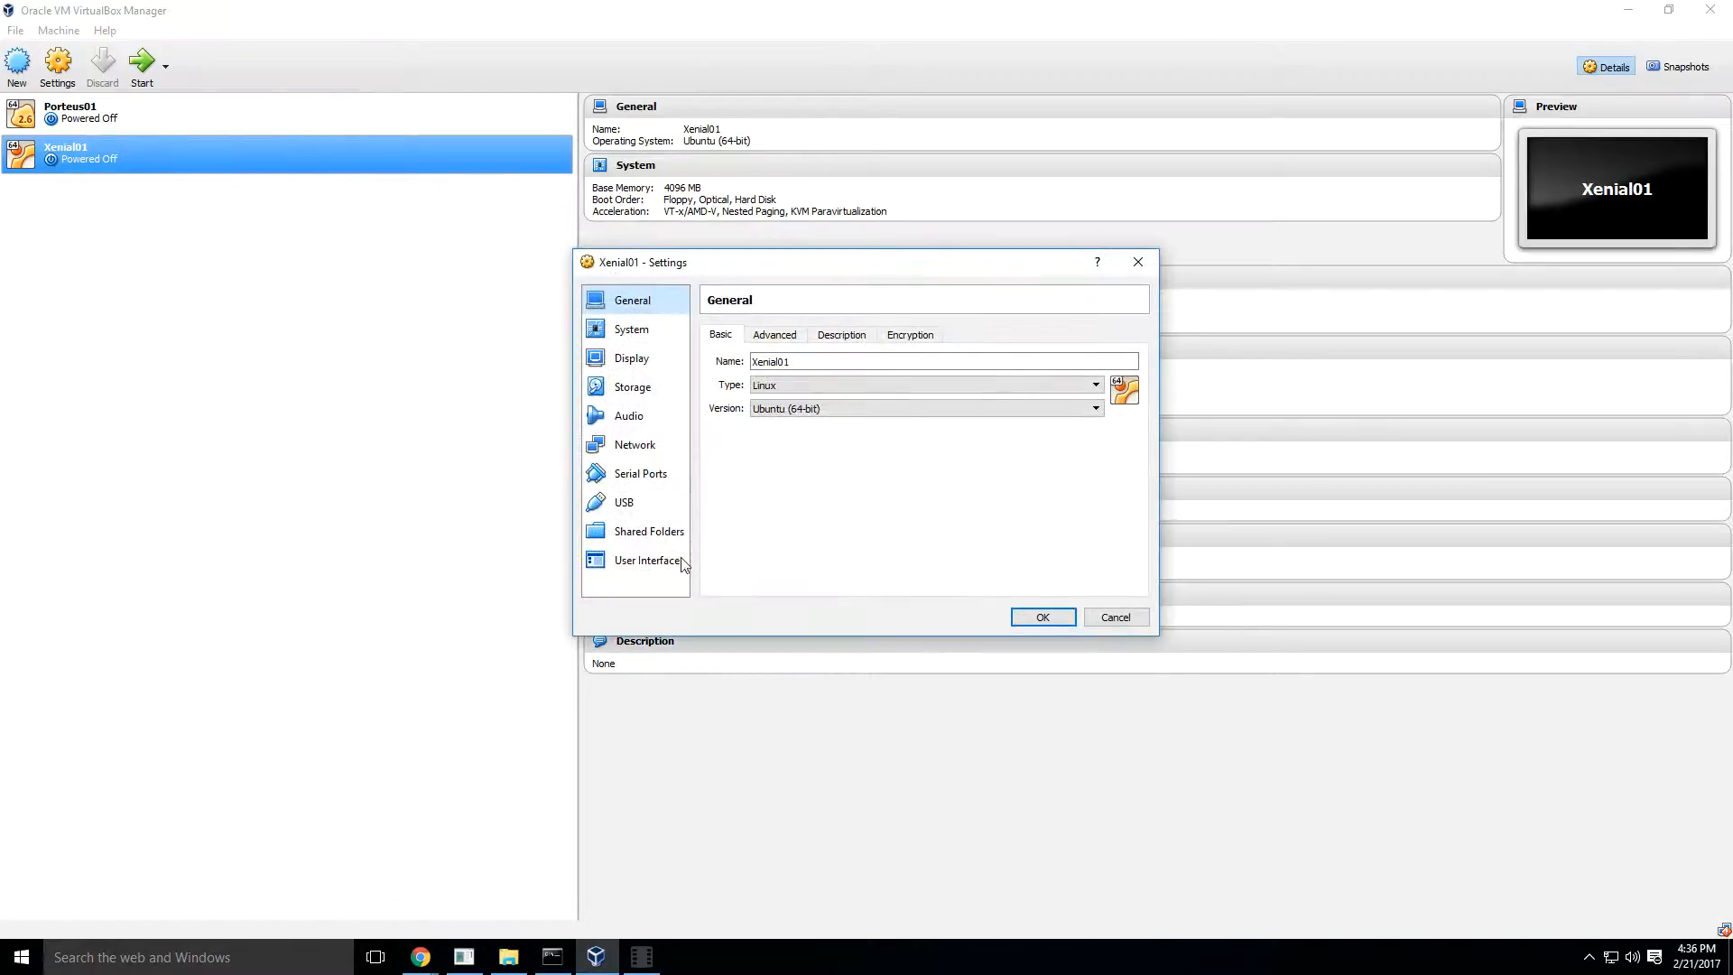
{"action": "left_click", "coordinate": [632, 388]}
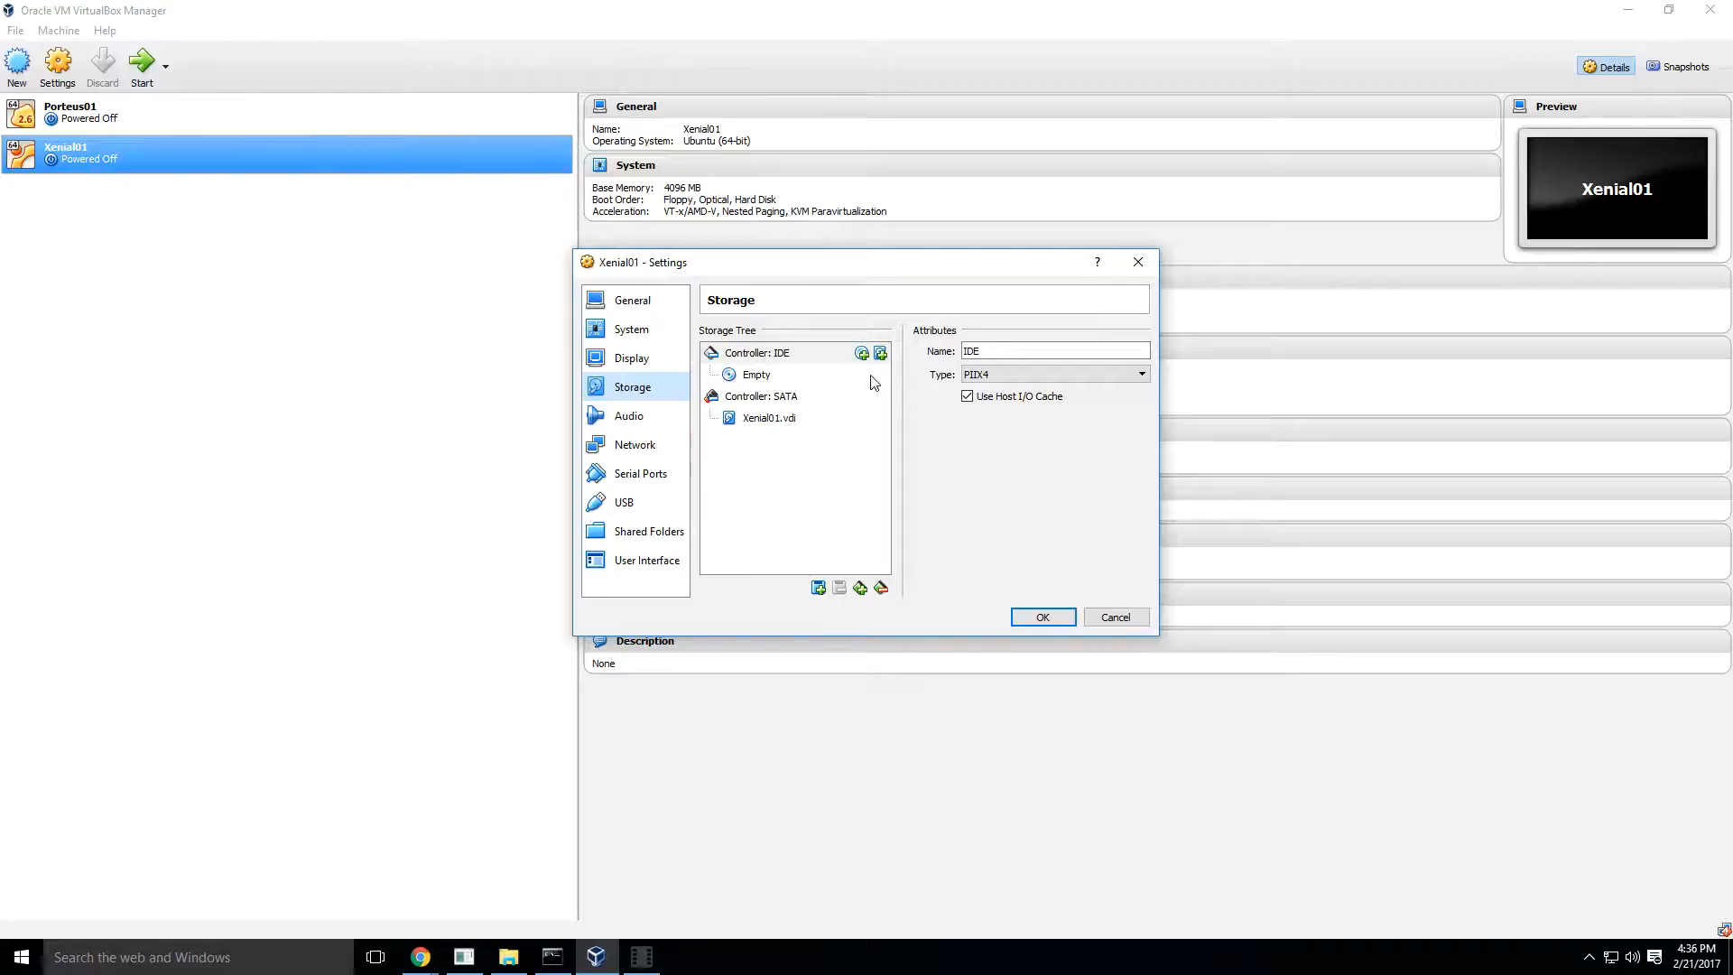
{"action": "left_click", "coordinate": [758, 376]}
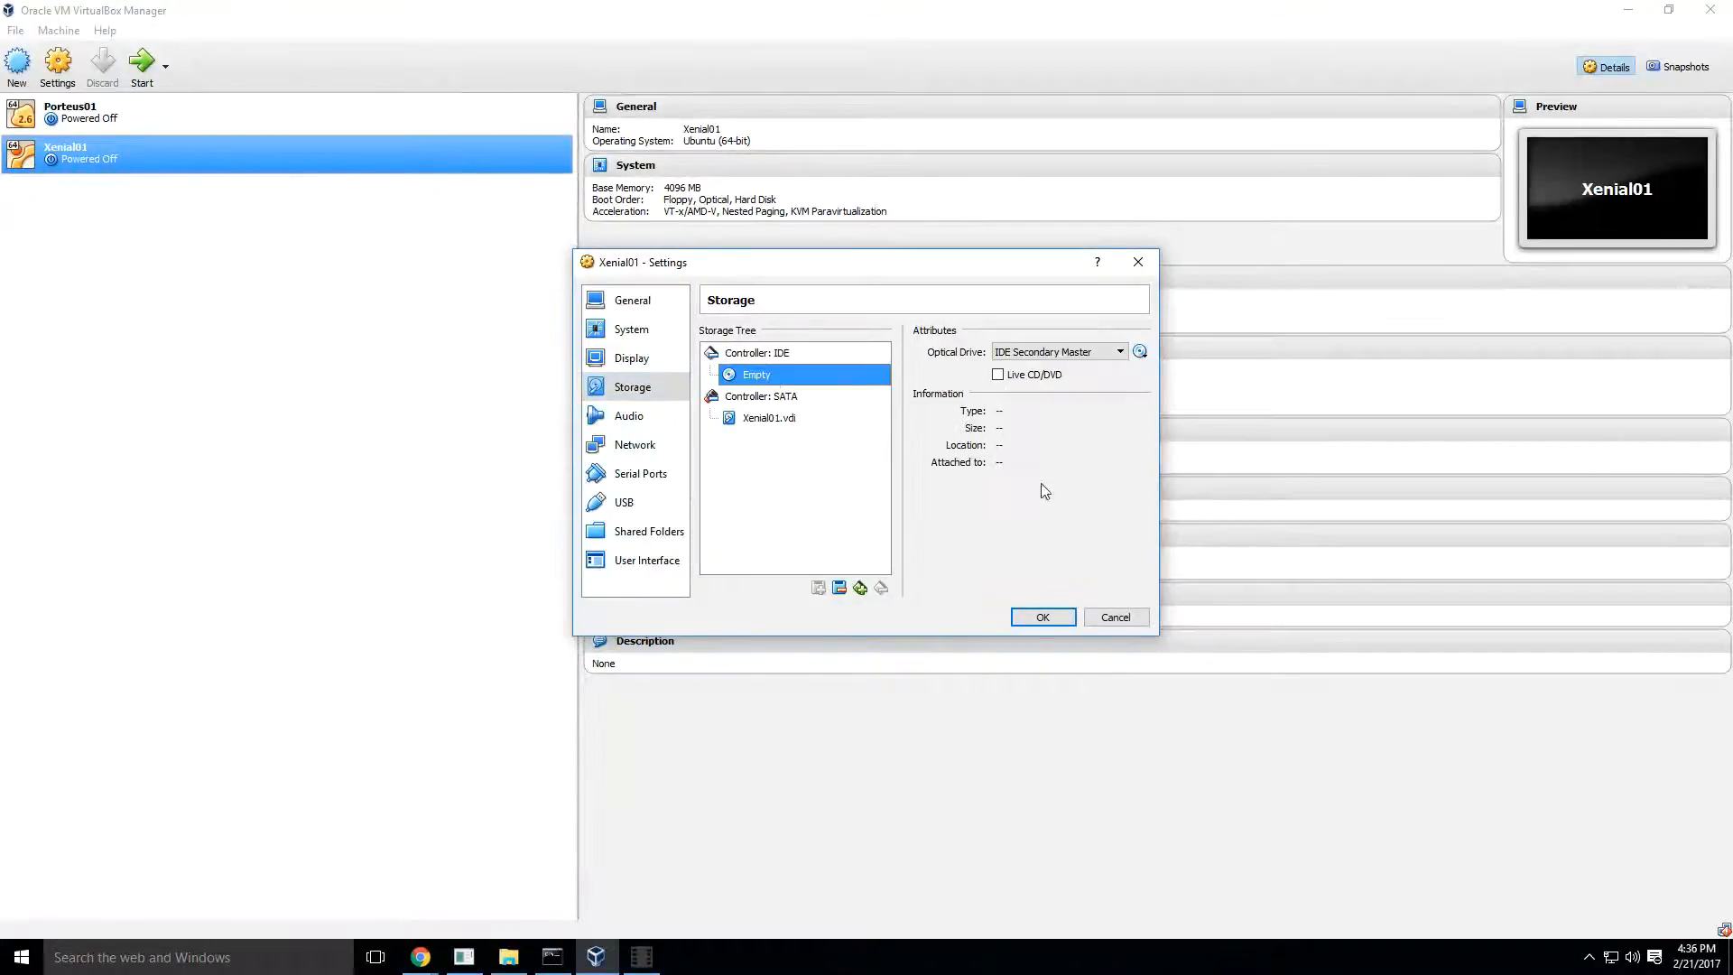
{"action": "left_click", "coordinate": [1140, 353]}
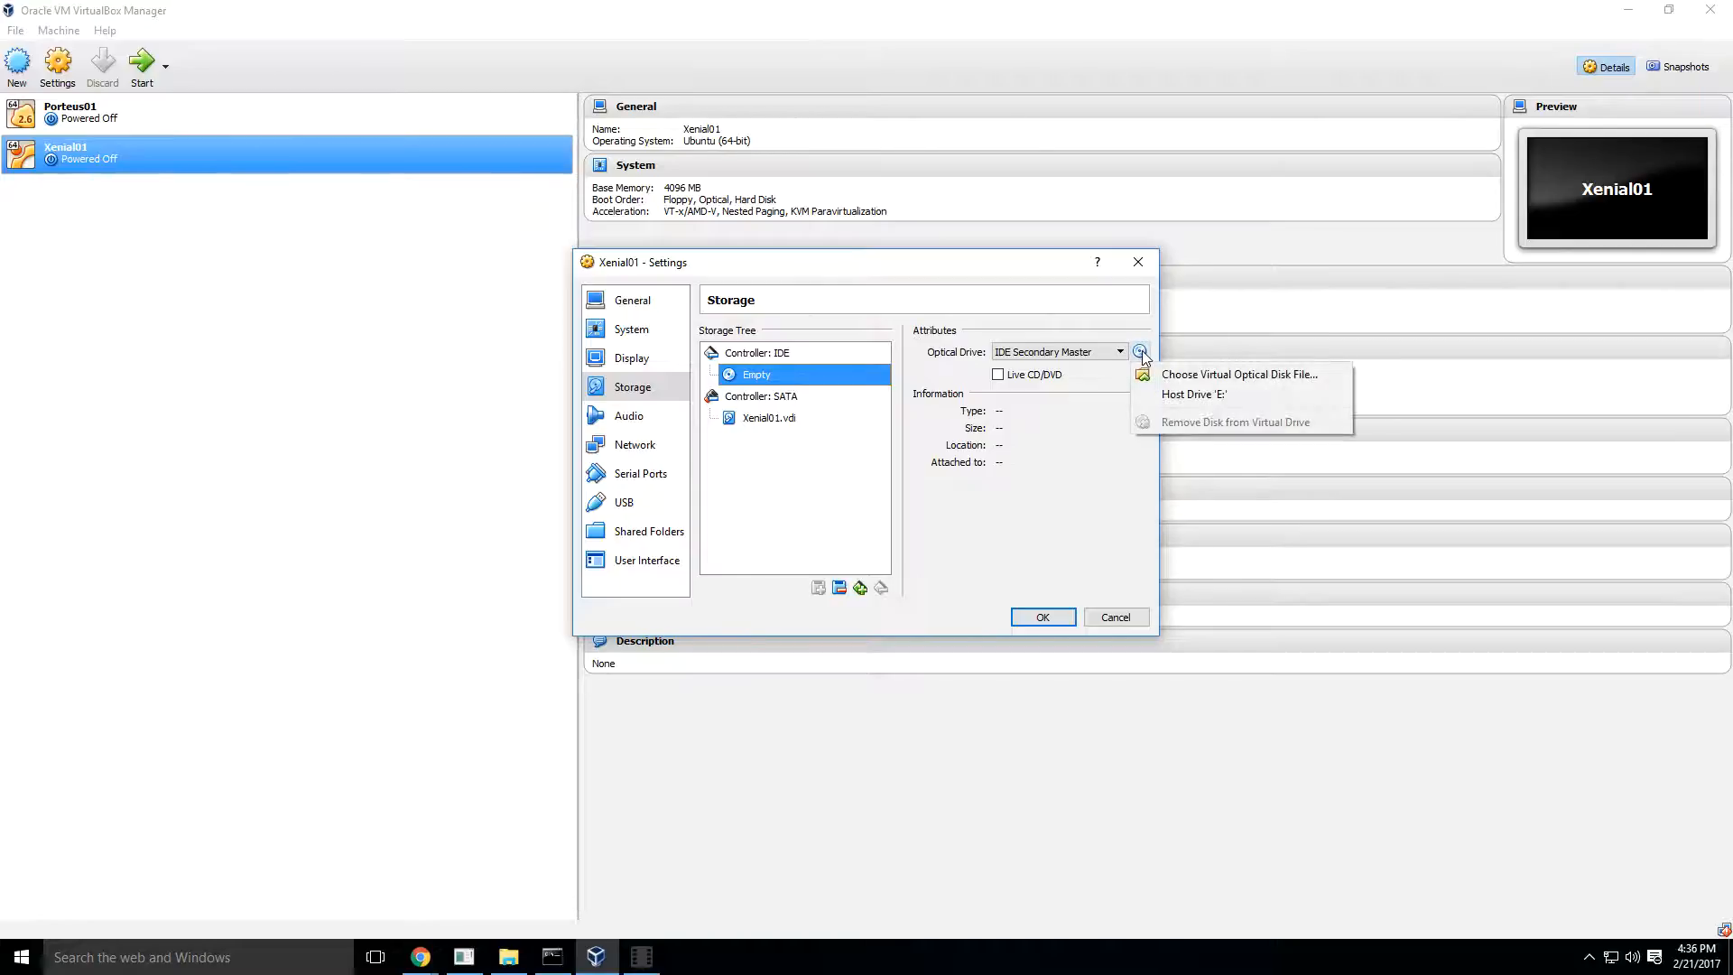
{"action": "left_click", "coordinate": [1209, 372]}
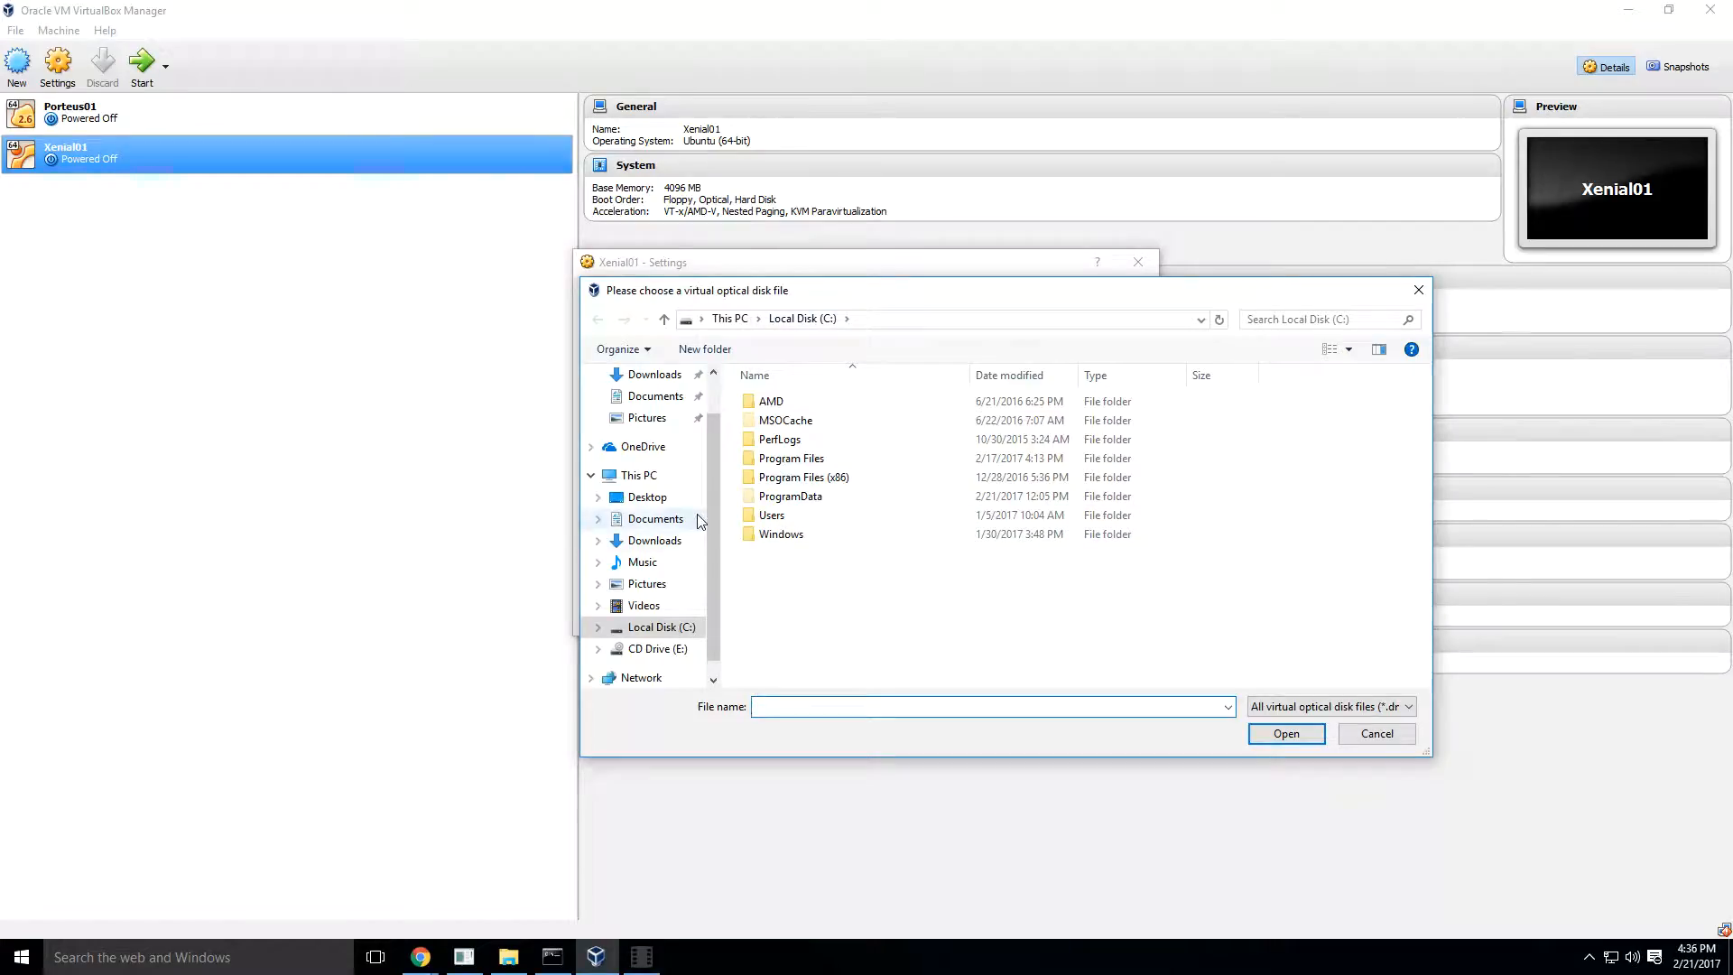
- Load the ubuntu-16.04.2-desktop-amd64 image from the user's Downloads folder, showing all files, and save the Xenial01 settings
{"action": "left_click", "coordinate": [666, 544]}
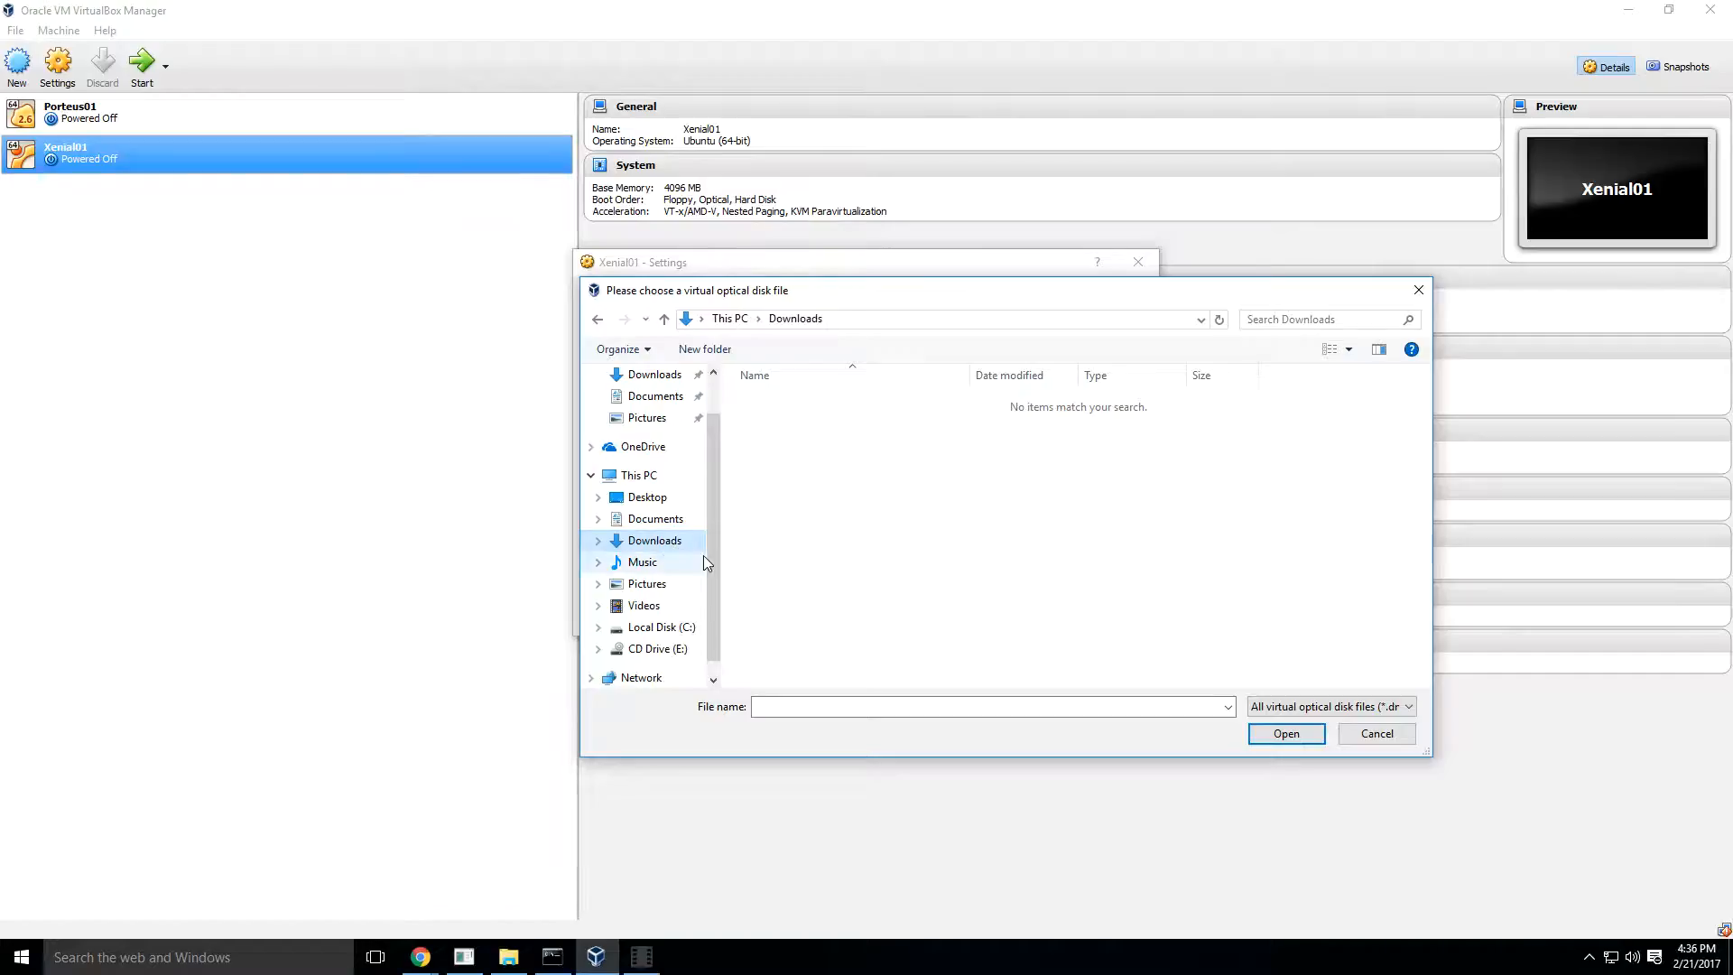
{"action": "left_click_drag", "start_coordinate": [713, 561], "coordinate": [722, 492]}
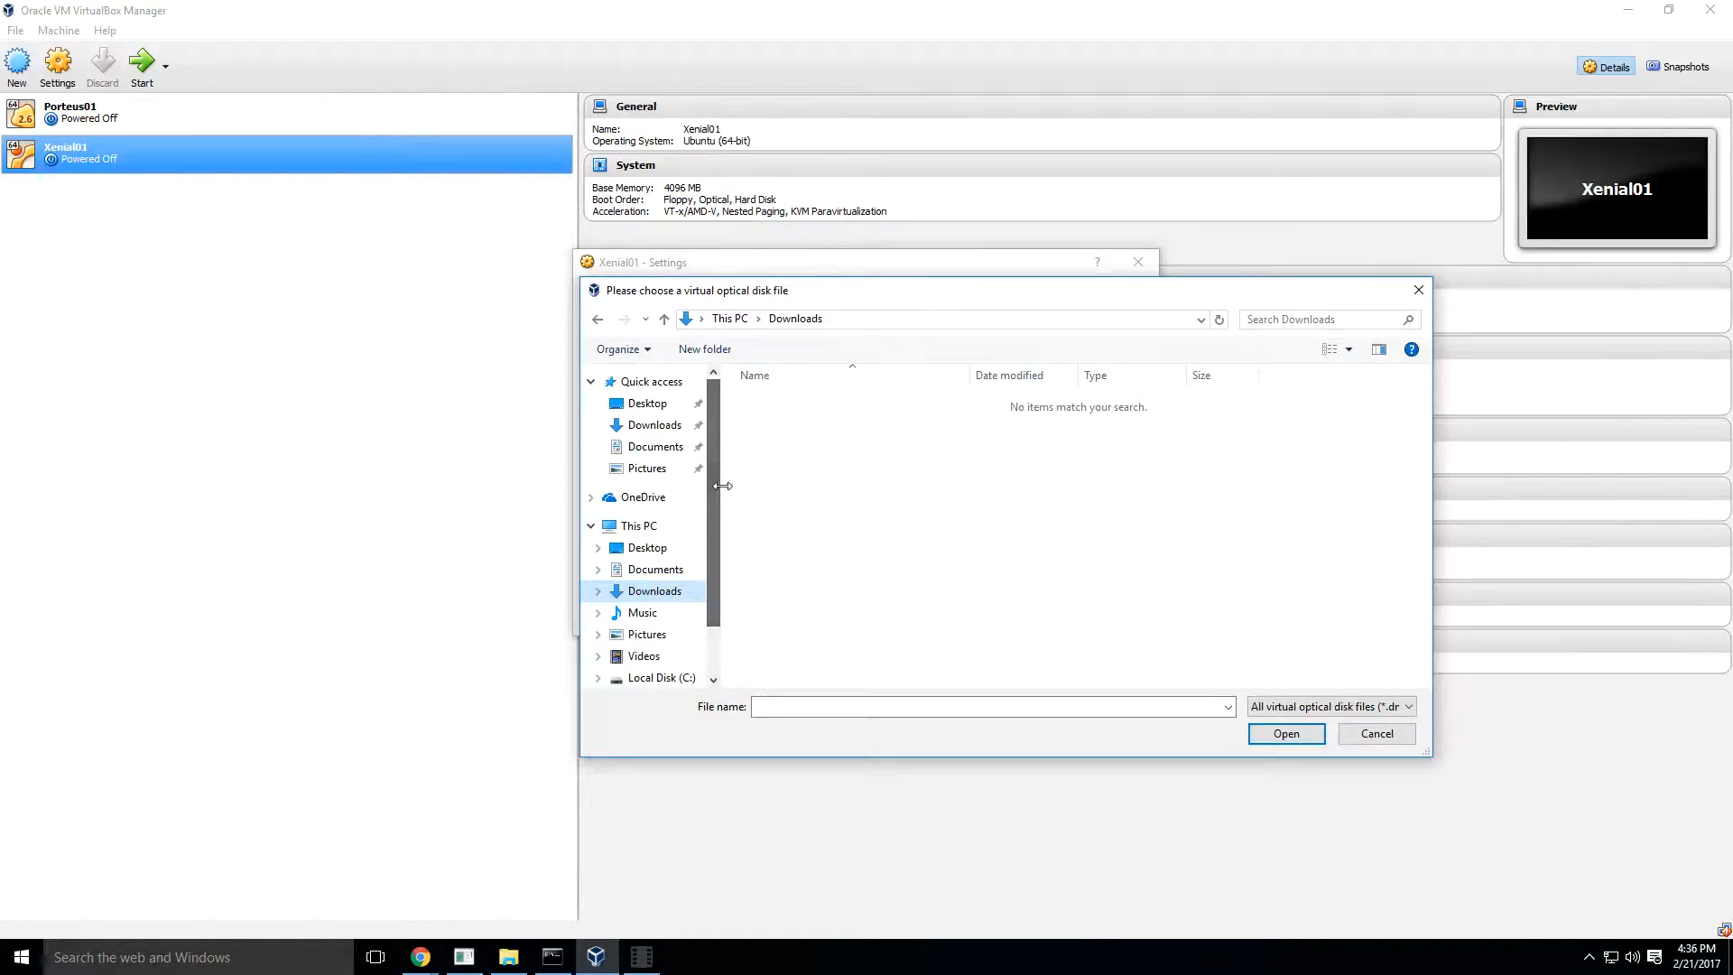
{"action": "left_click", "coordinate": [656, 428]}
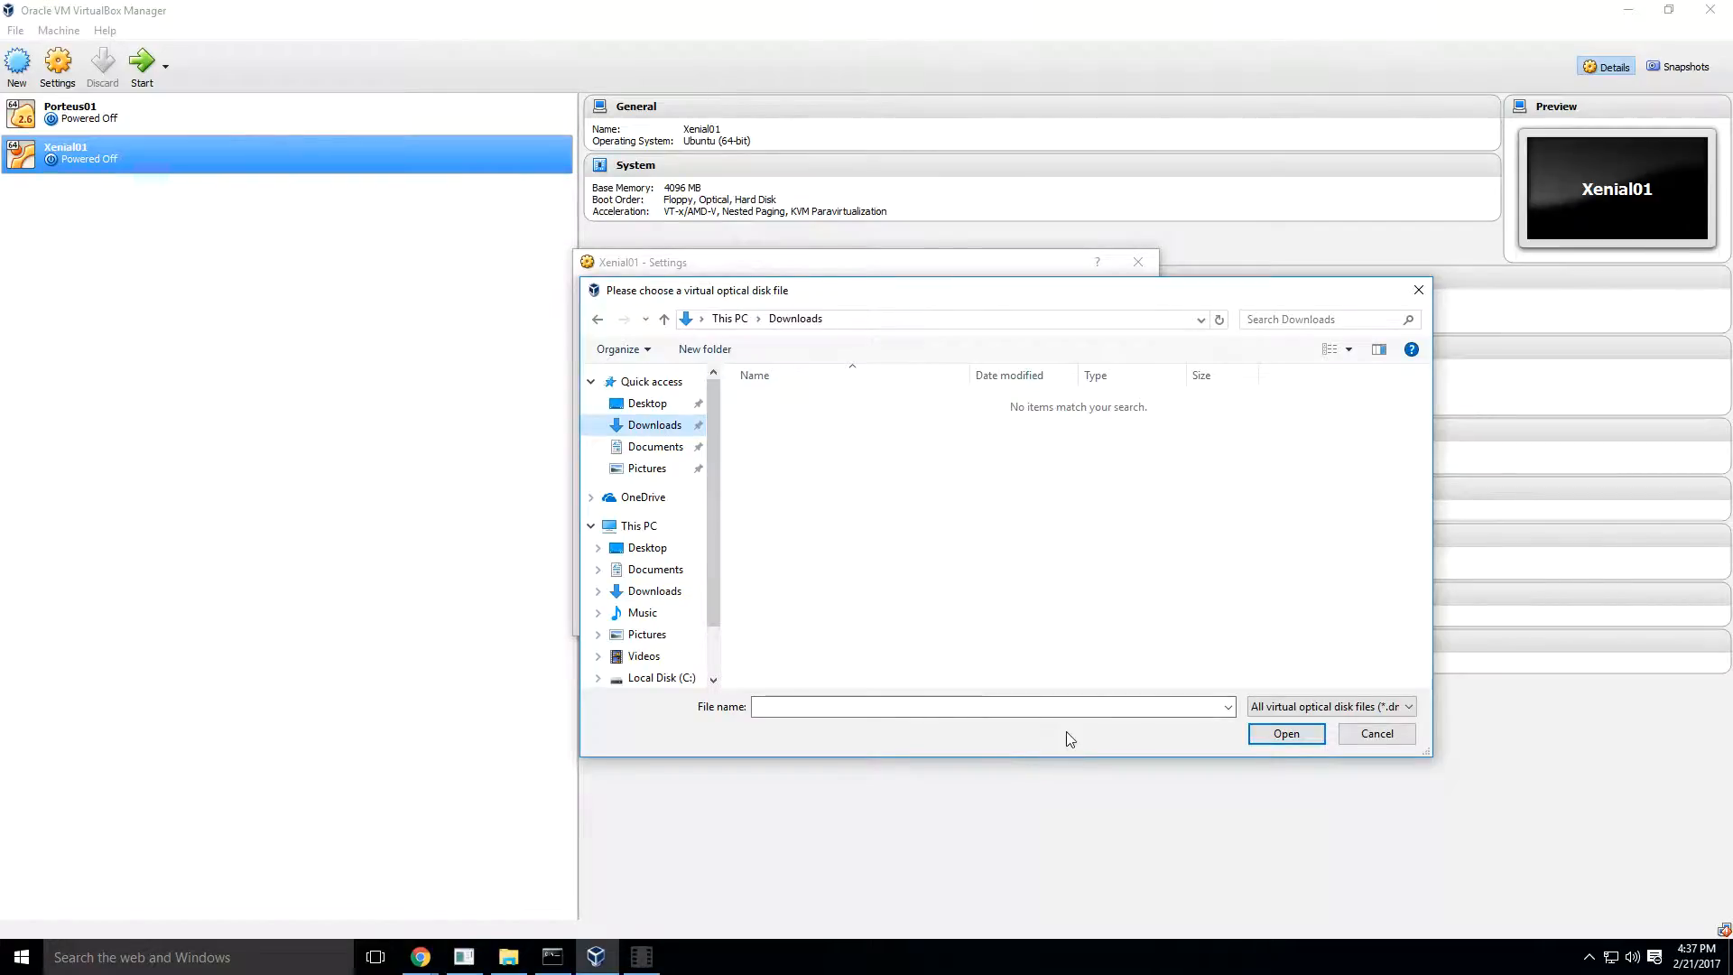
{"action": "left_click", "coordinate": [1406, 706]}
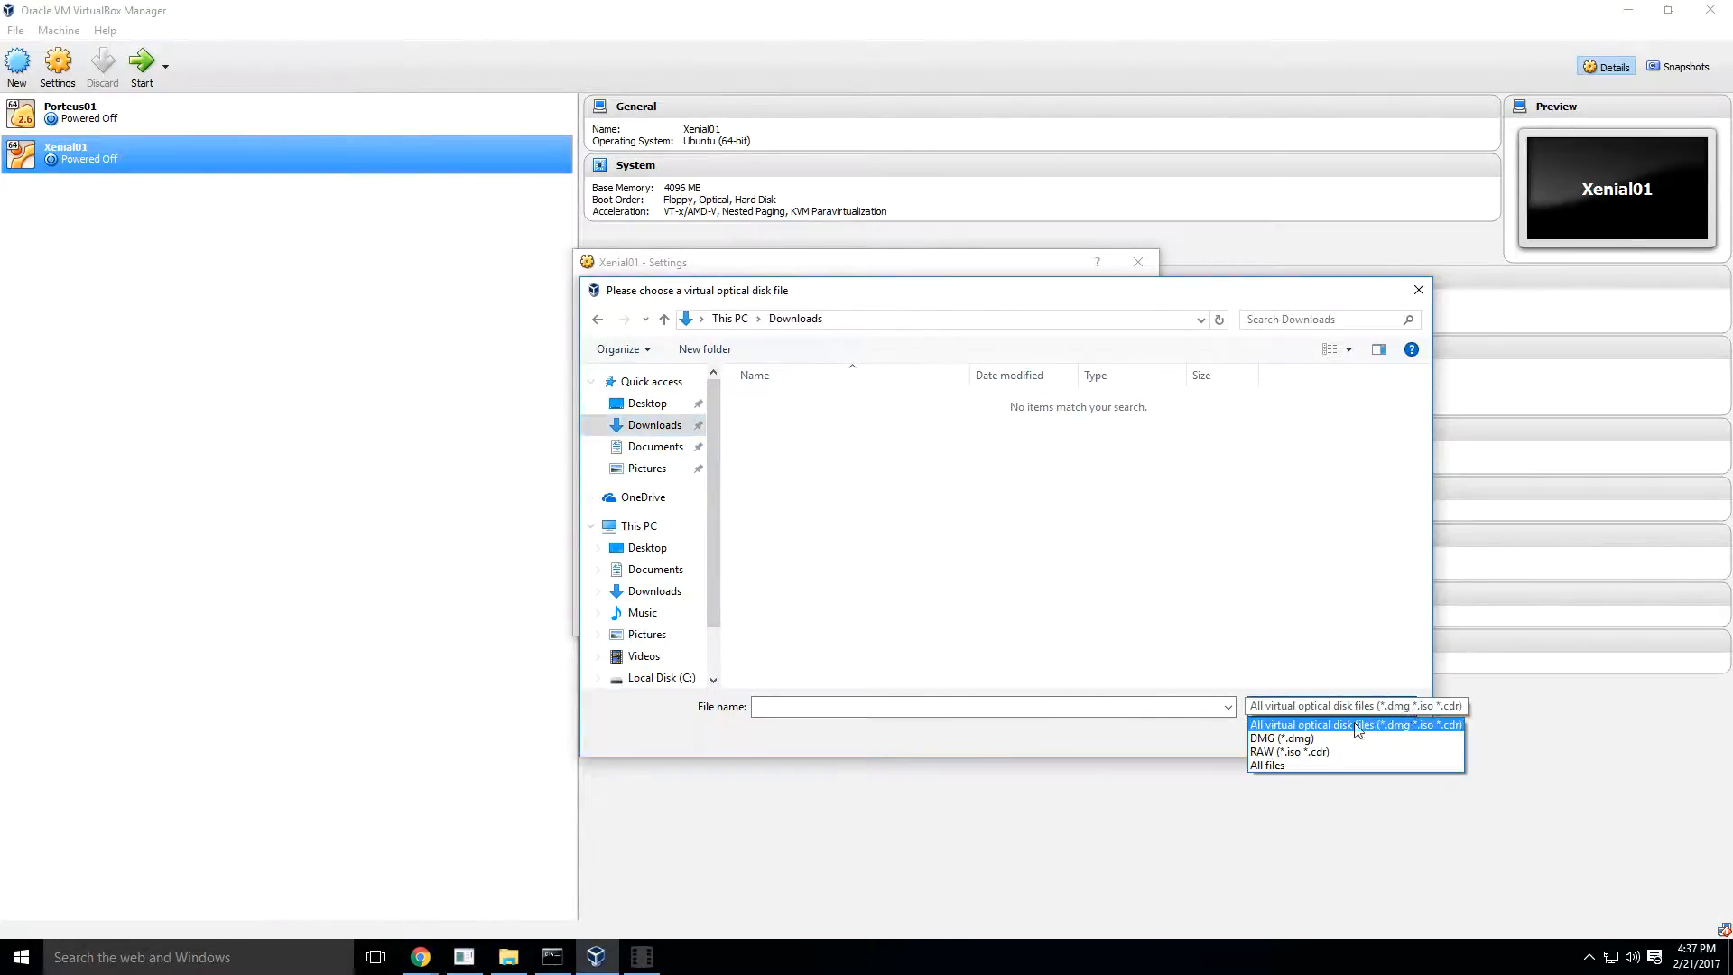
{"action": "left_click", "coordinate": [1119, 733]}
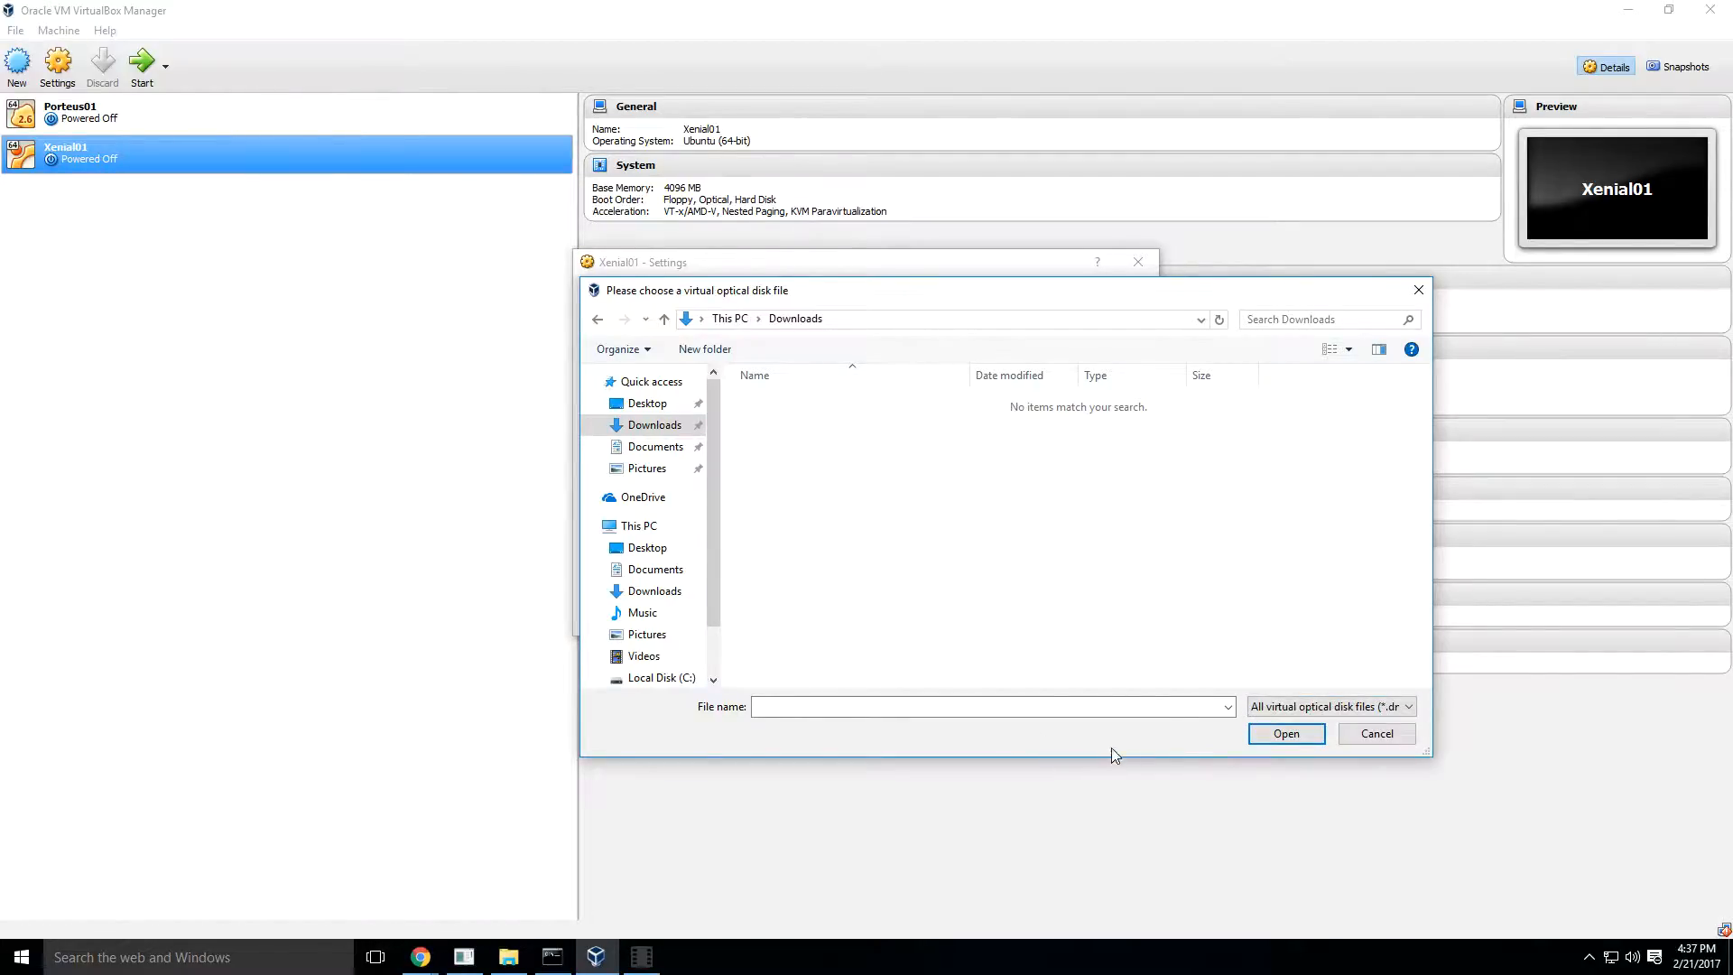
{"action": "left_click", "coordinate": [641, 956]}
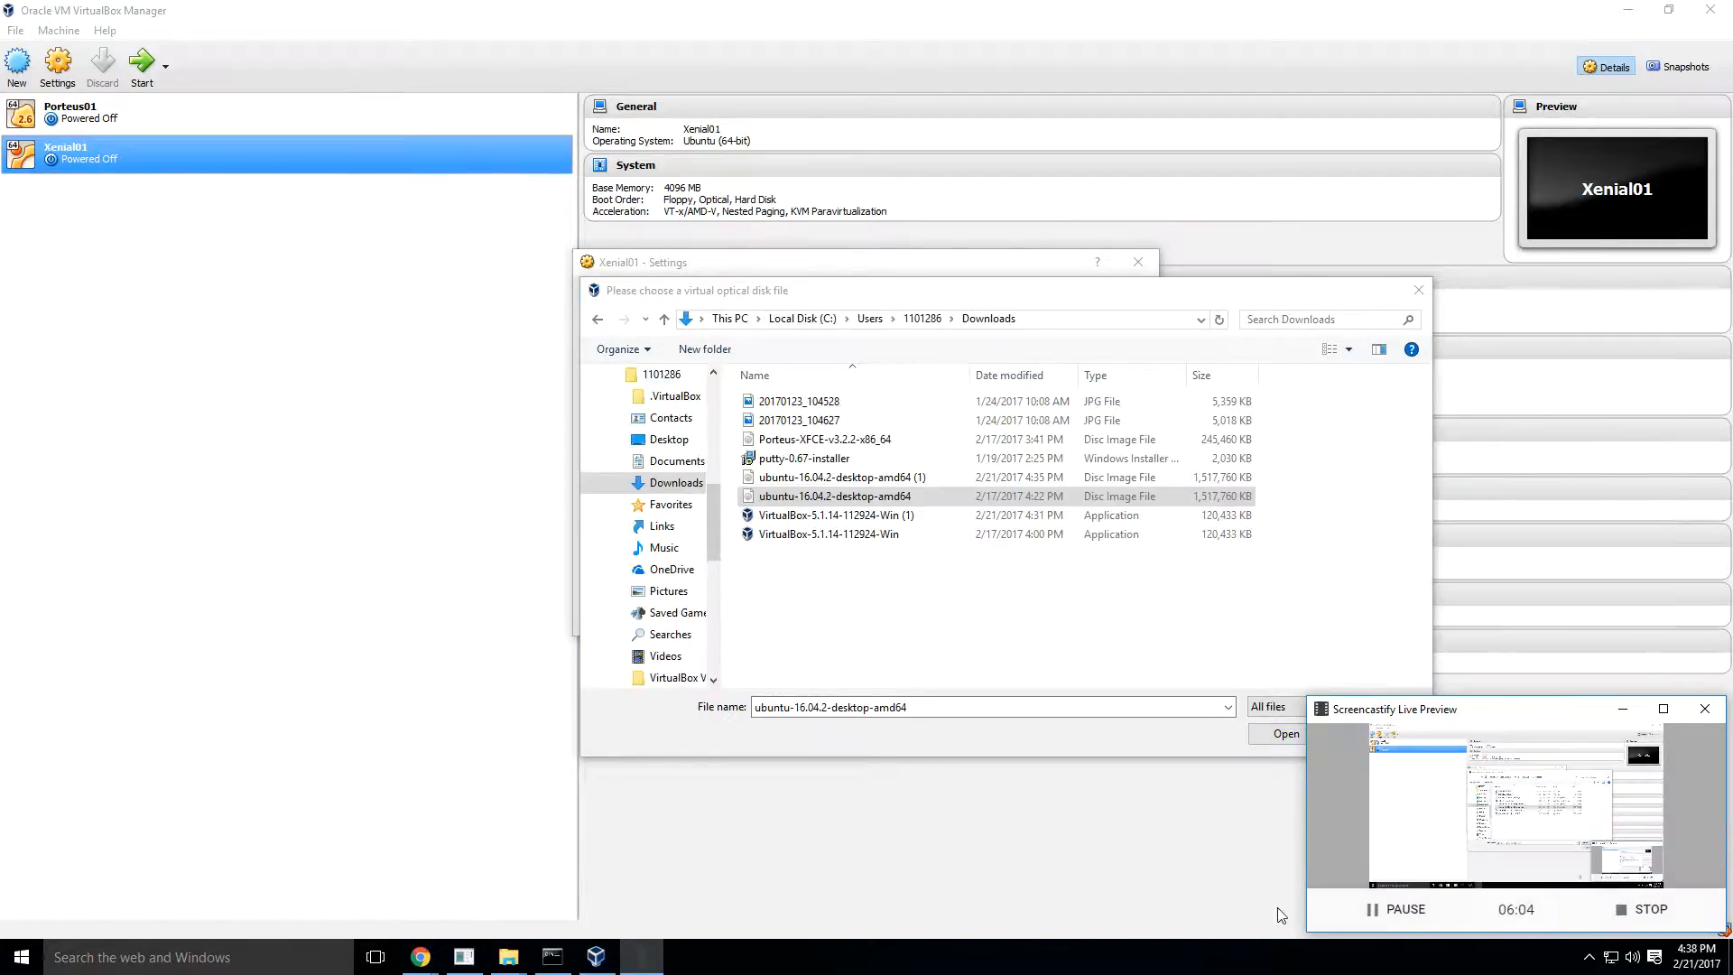
{"action": "left_click", "coordinate": [1622, 708]}
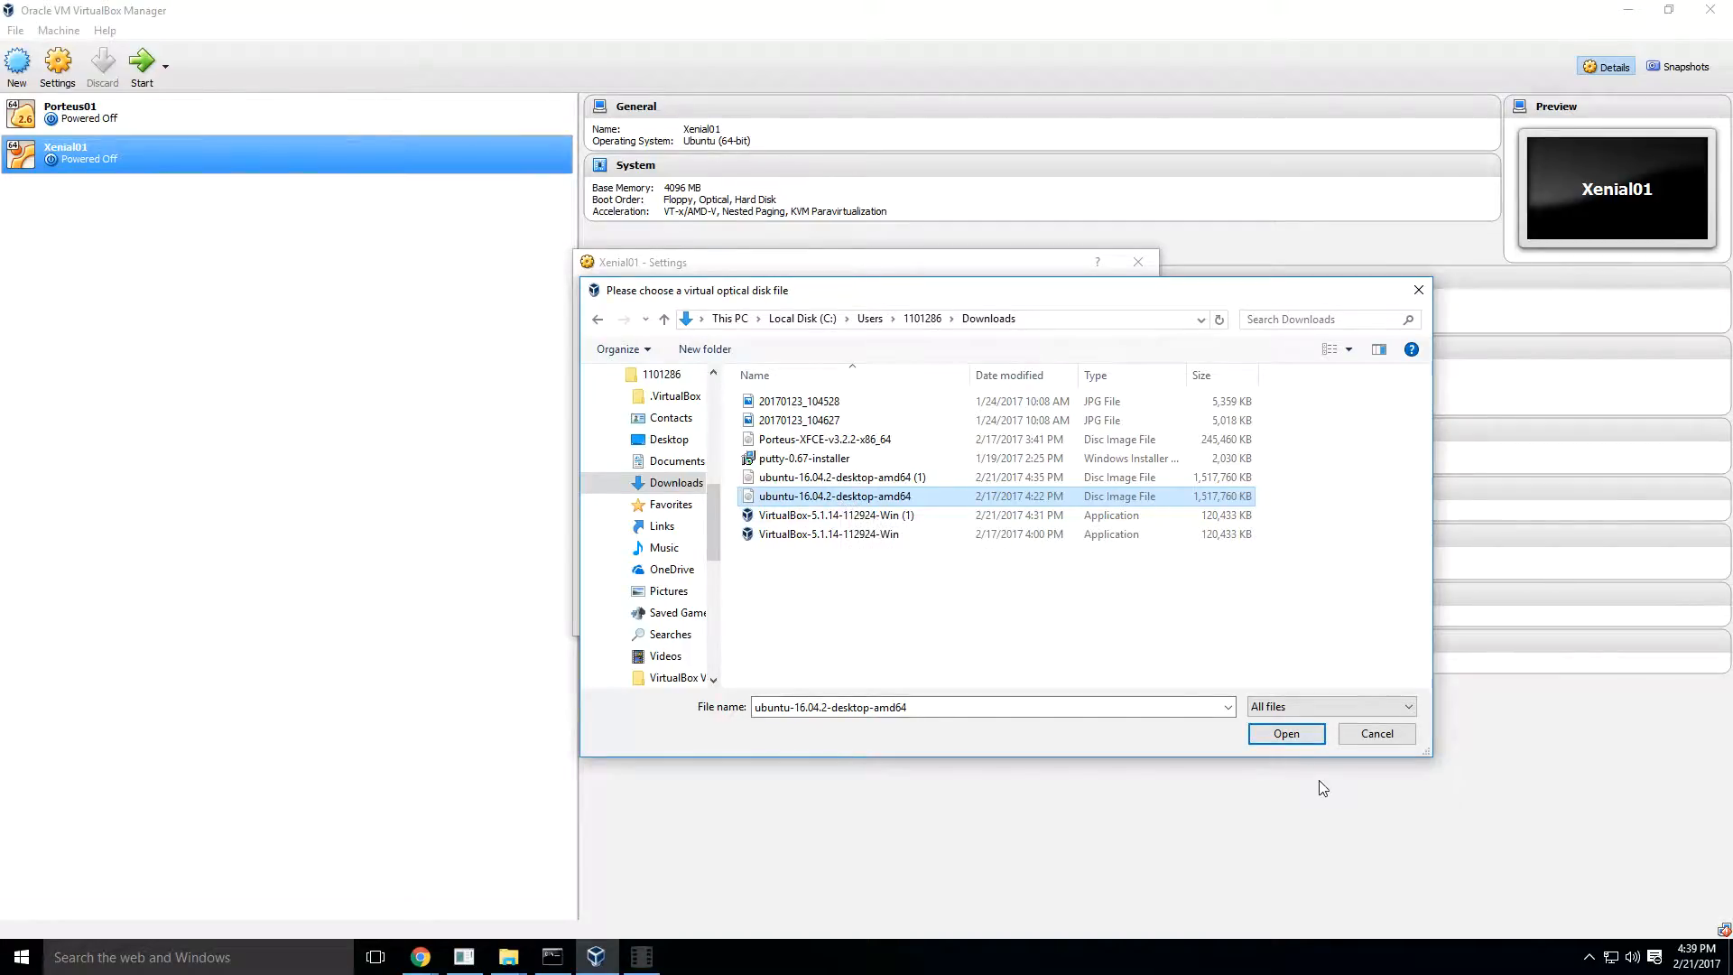
{"action": "left_click", "coordinate": [1288, 734]}
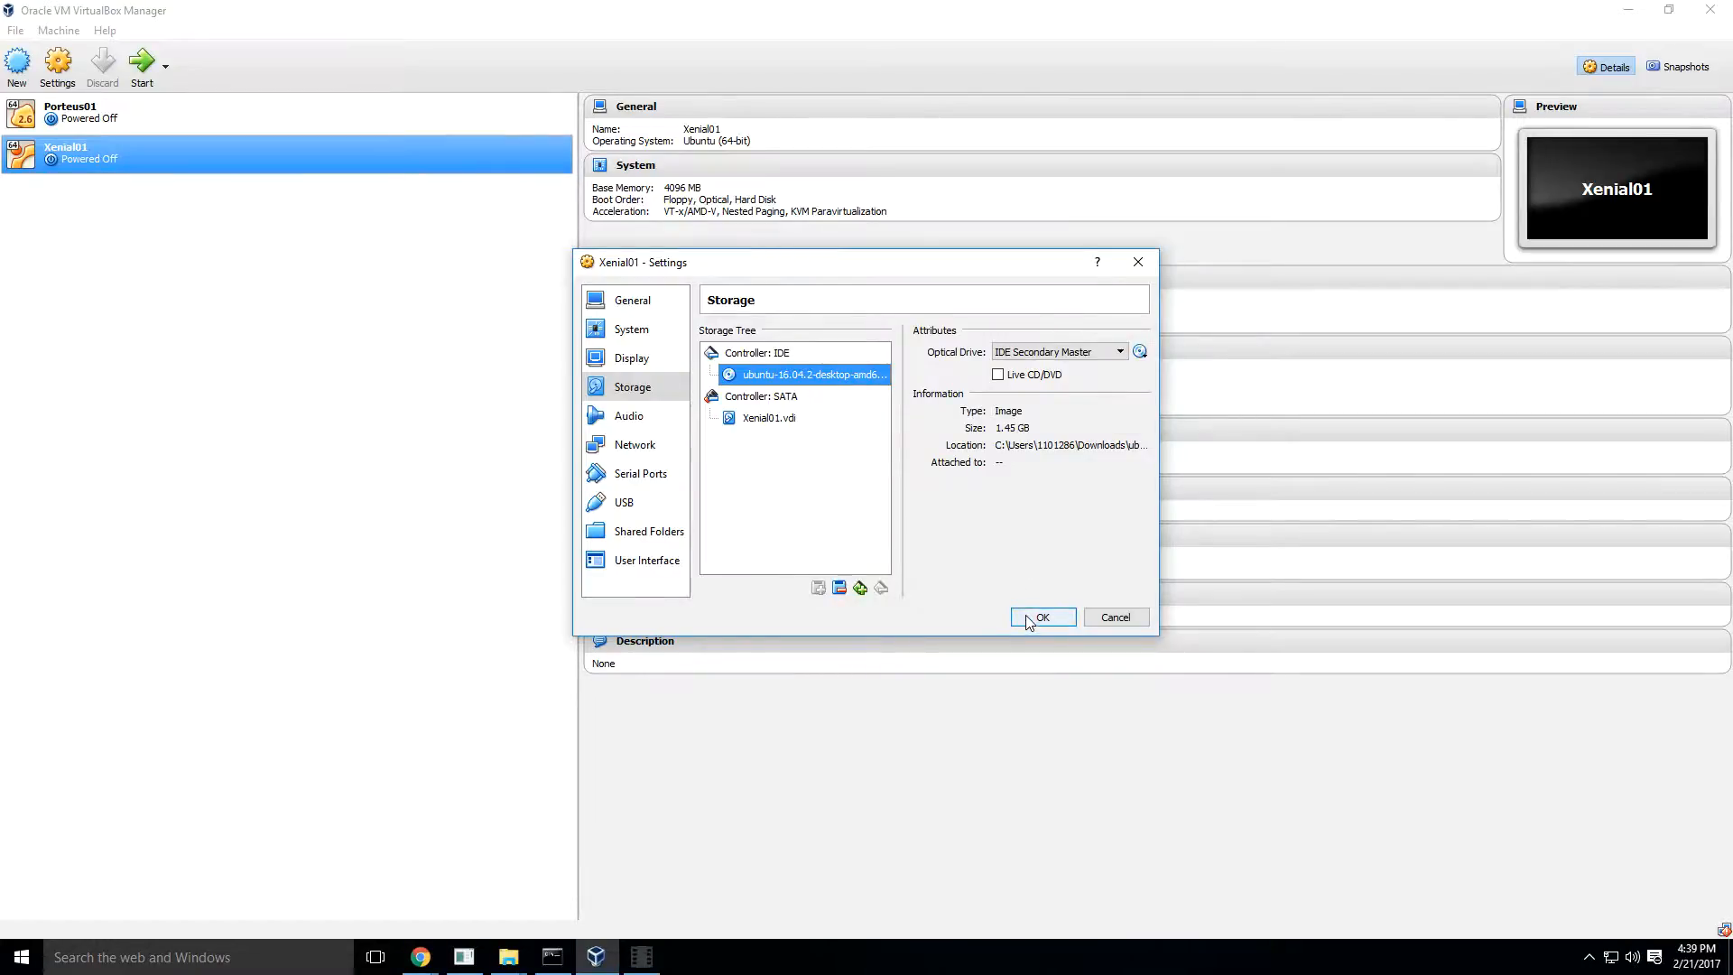
{"action": "left_click", "coordinate": [622, 332]}
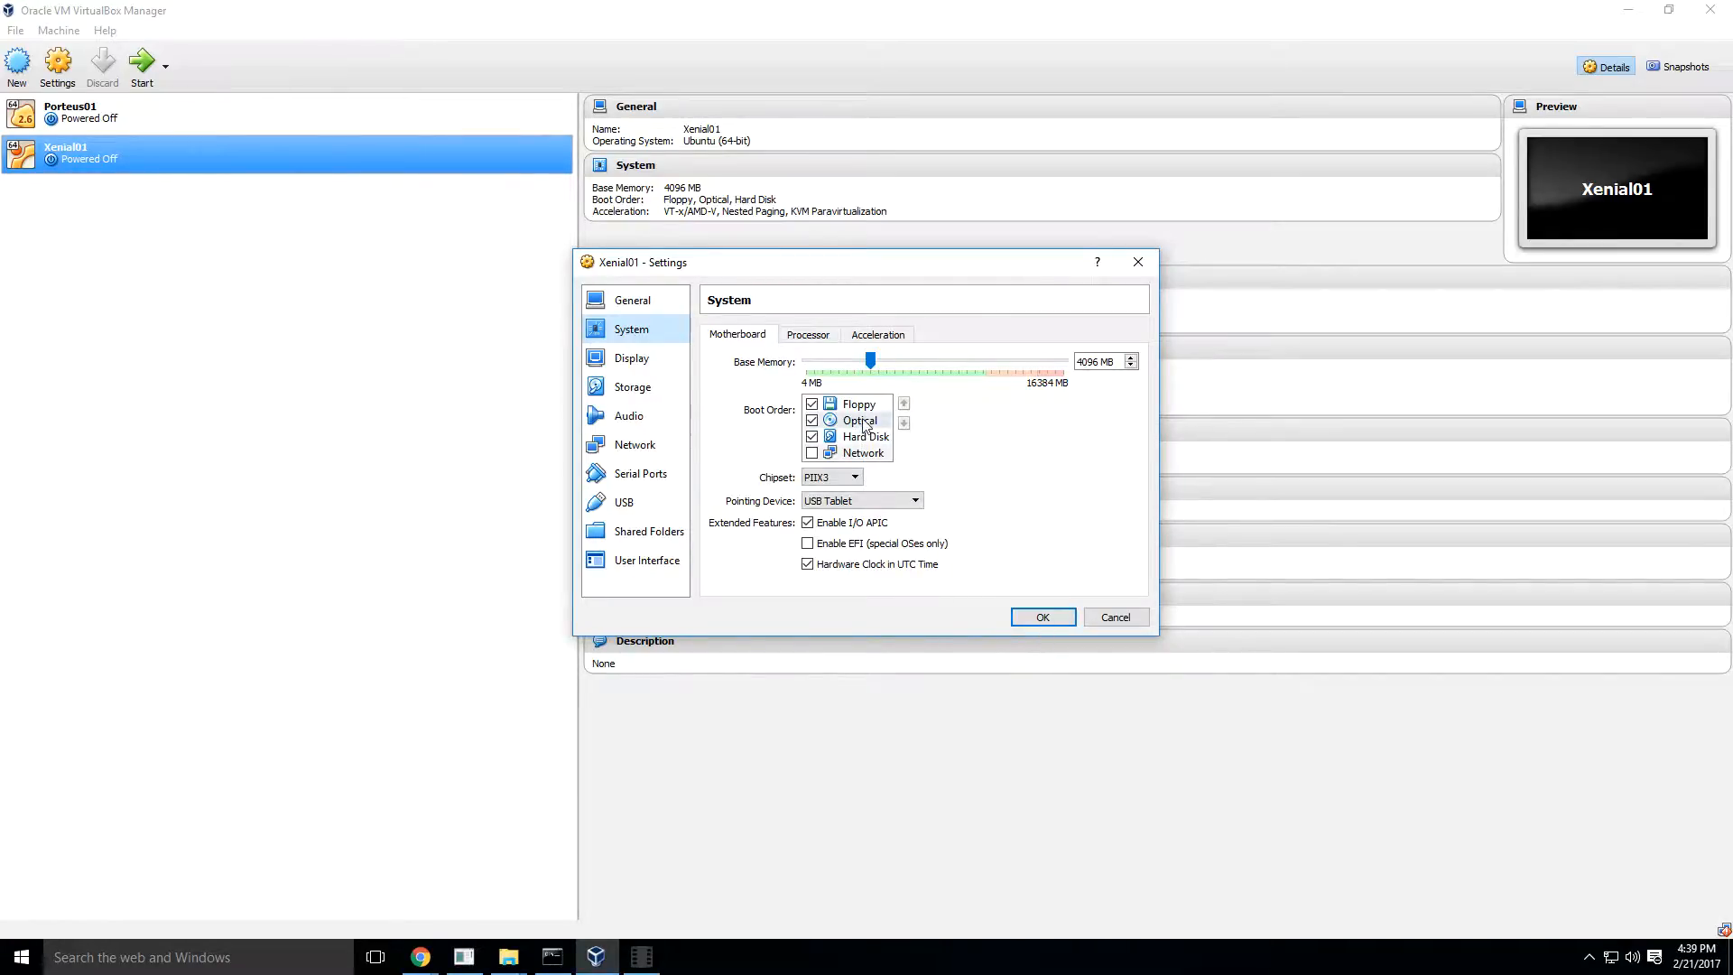
{"action": "left_click", "coordinate": [1041, 617]}
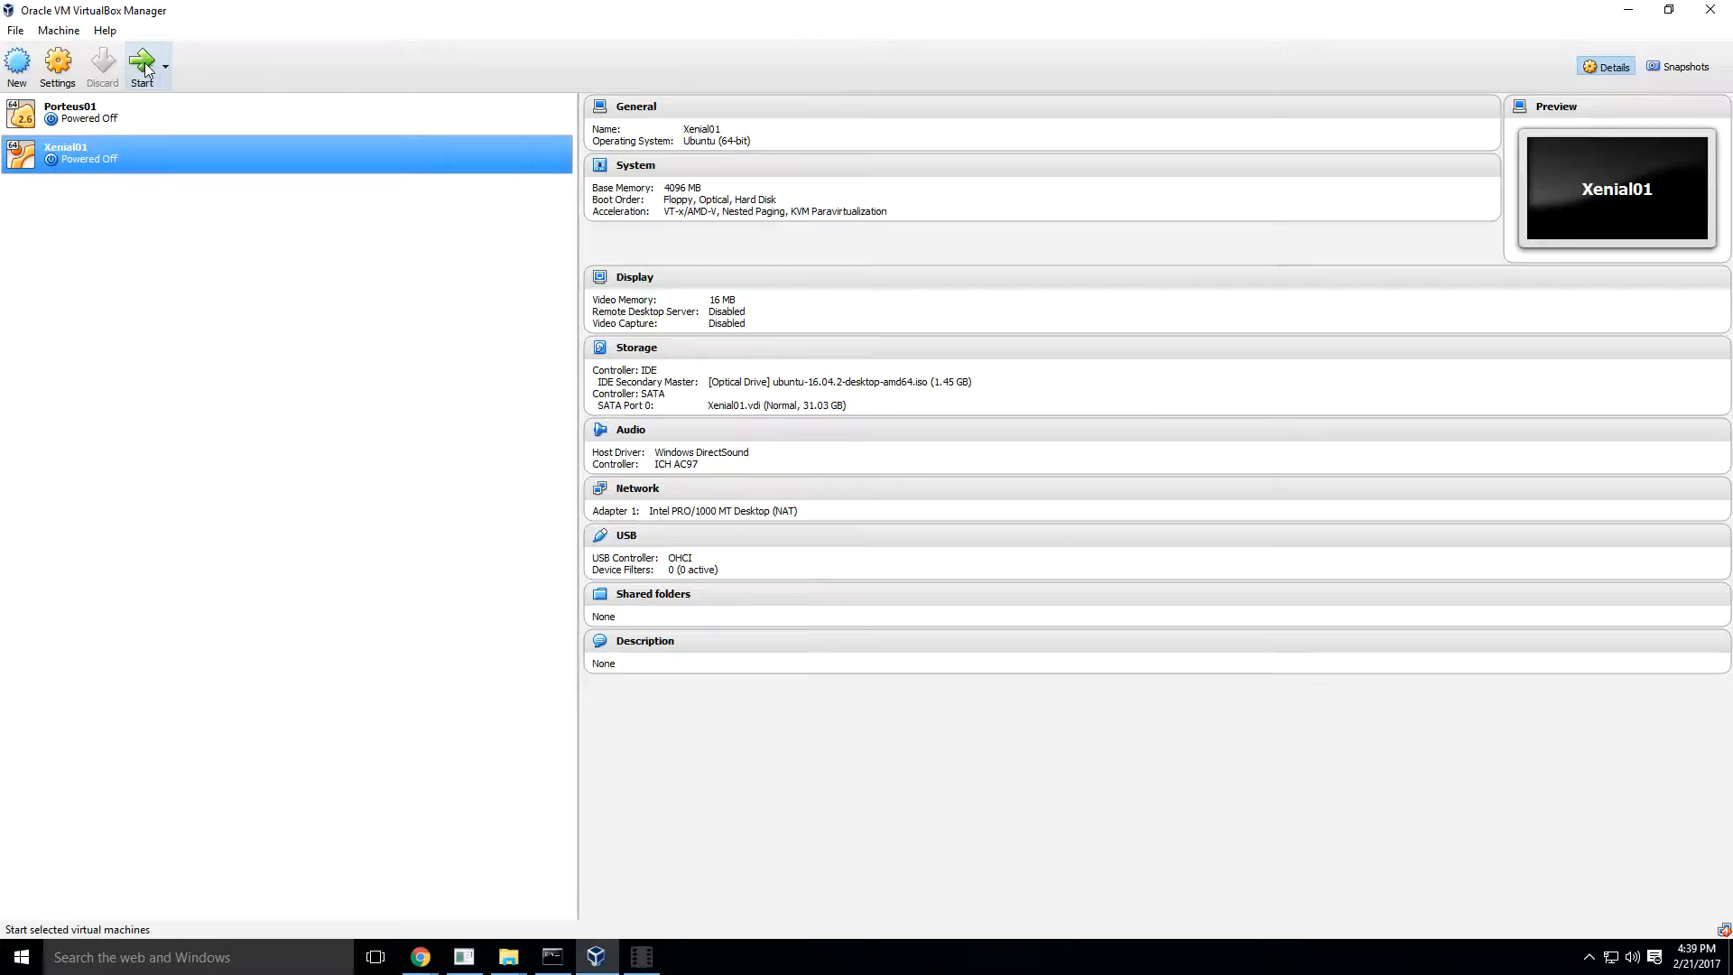
- Start the Xenial01 virtual machine, maximize its window and dismiss the keyboard capture and mouse integration notices
{"action": "left_click", "coordinate": [133, 124]}
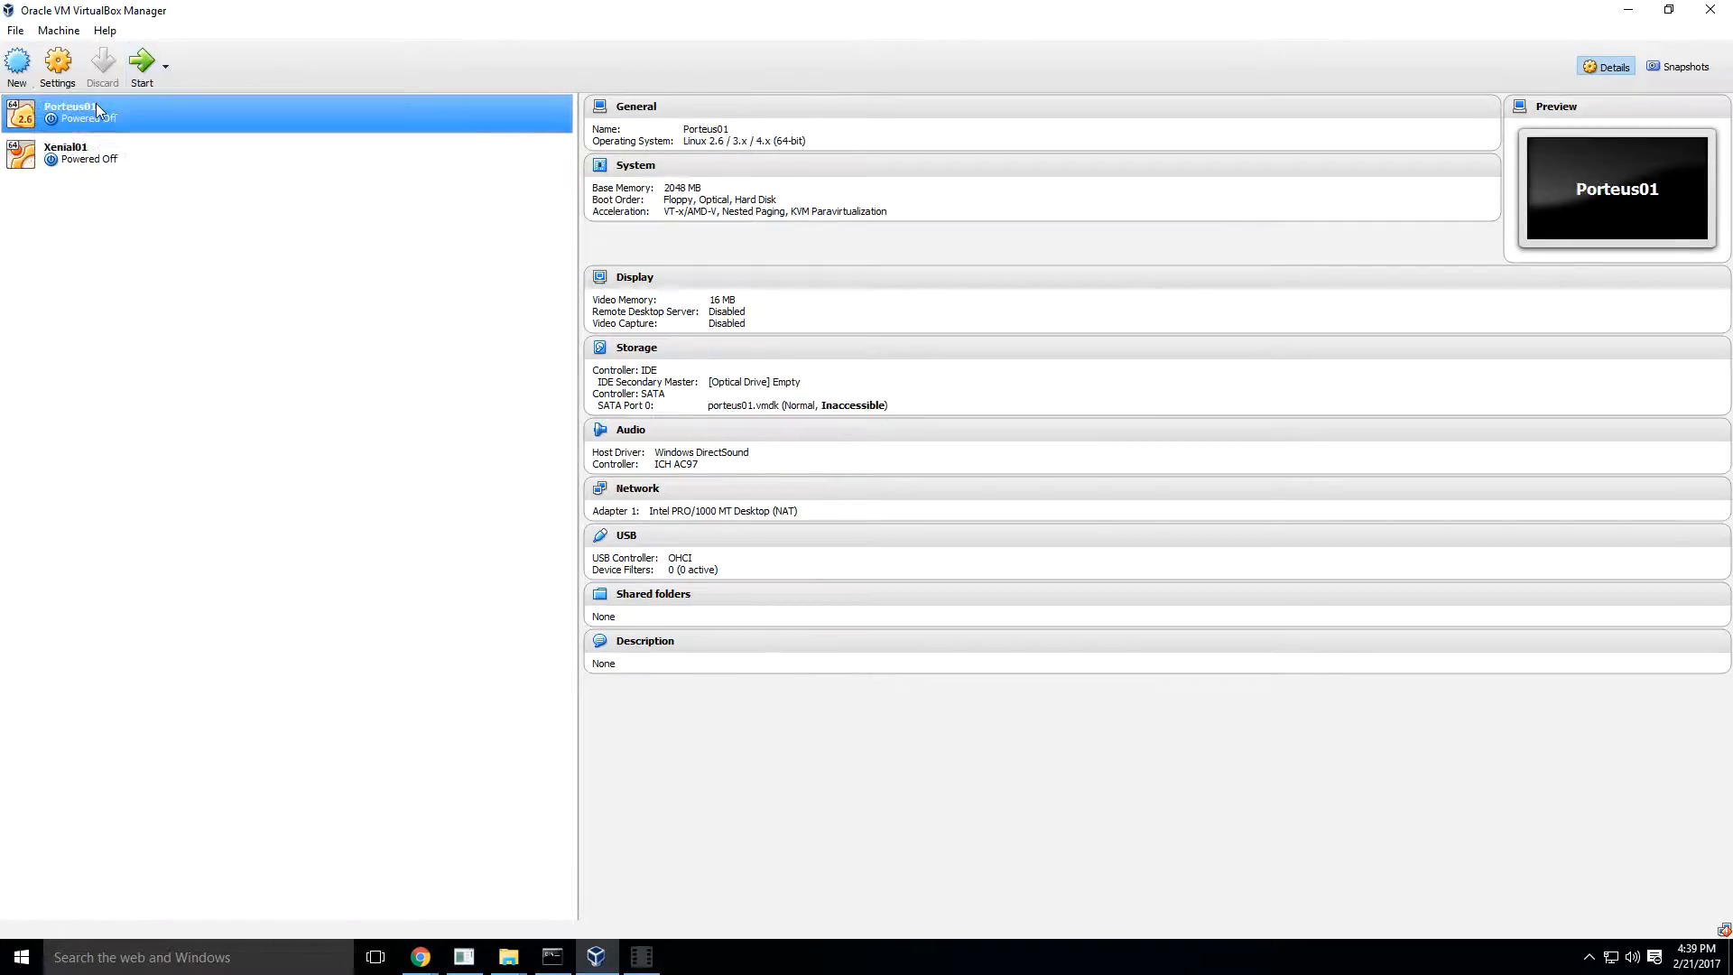
{"action": "left_click", "coordinate": [106, 157]}
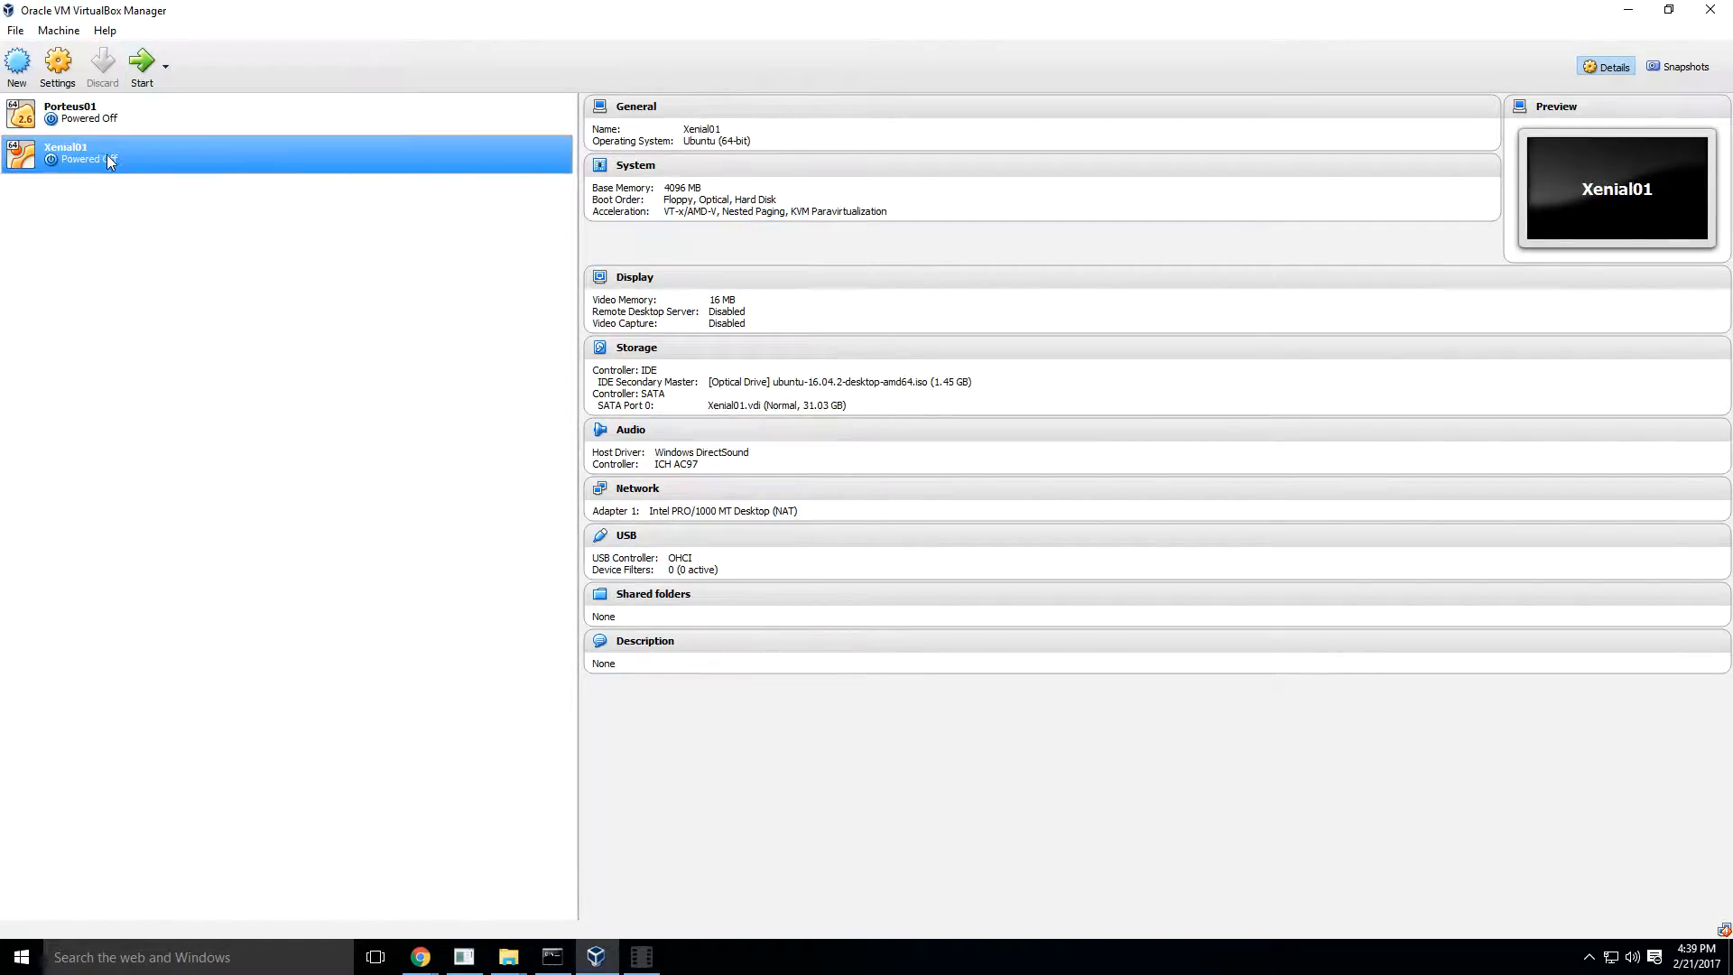
{"action": "left_click", "coordinate": [144, 68]}
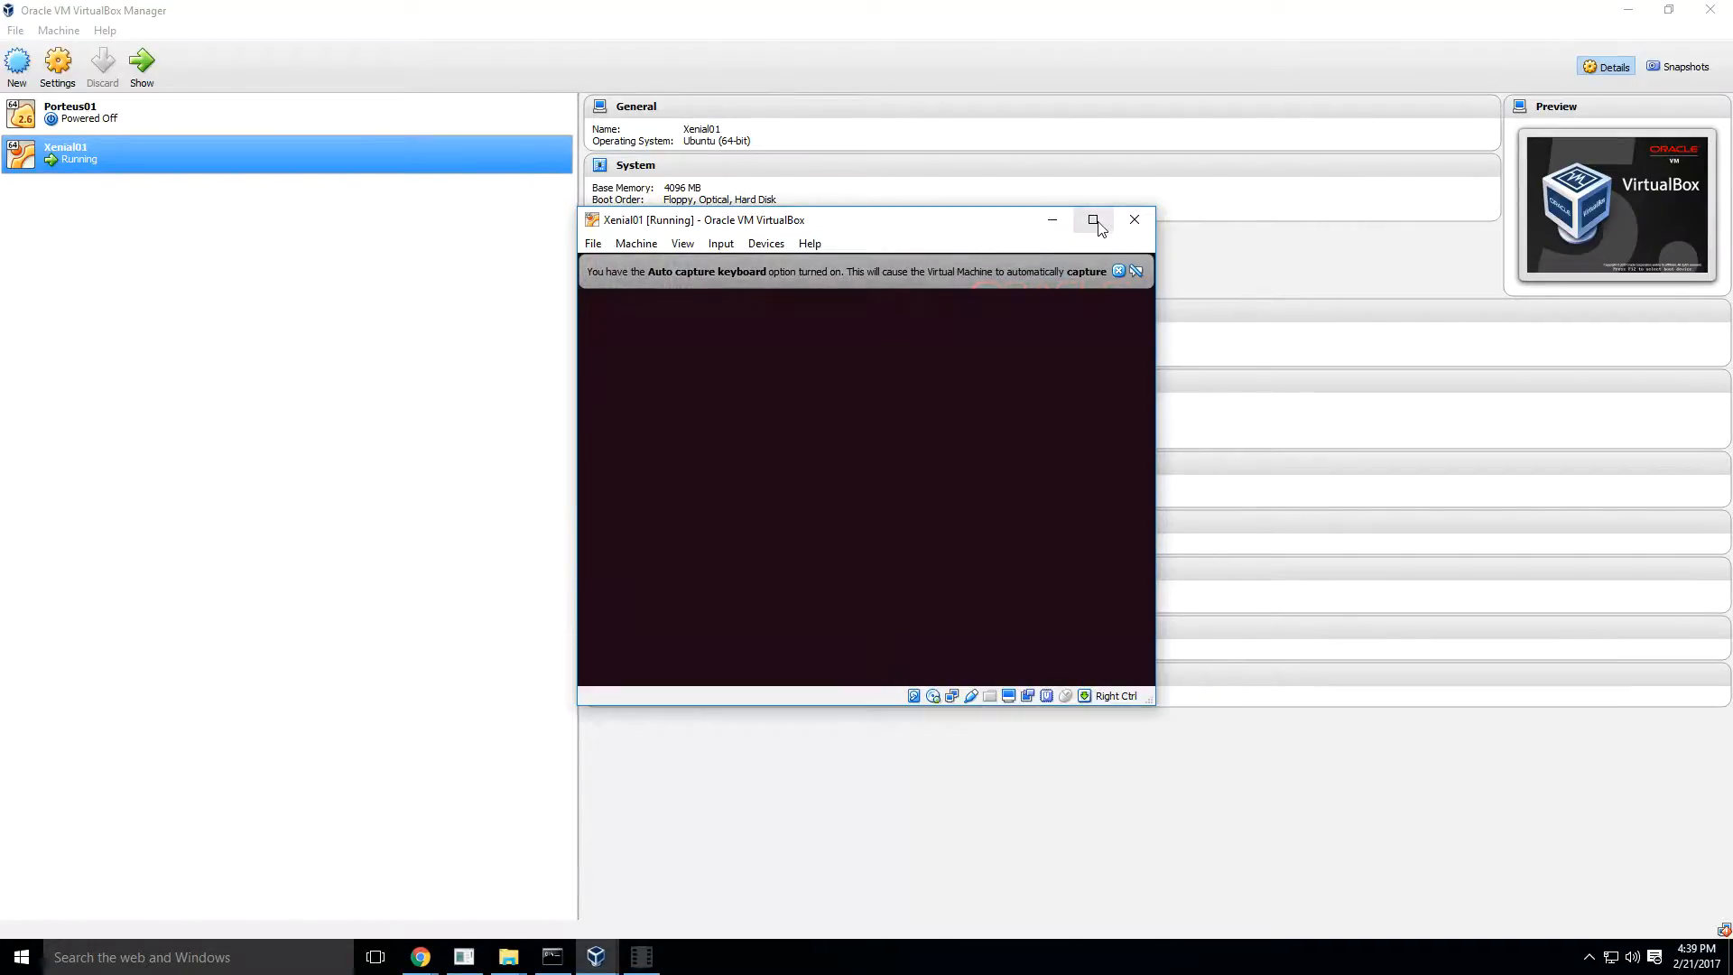
{"action": "left_click", "coordinate": [1092, 220]}
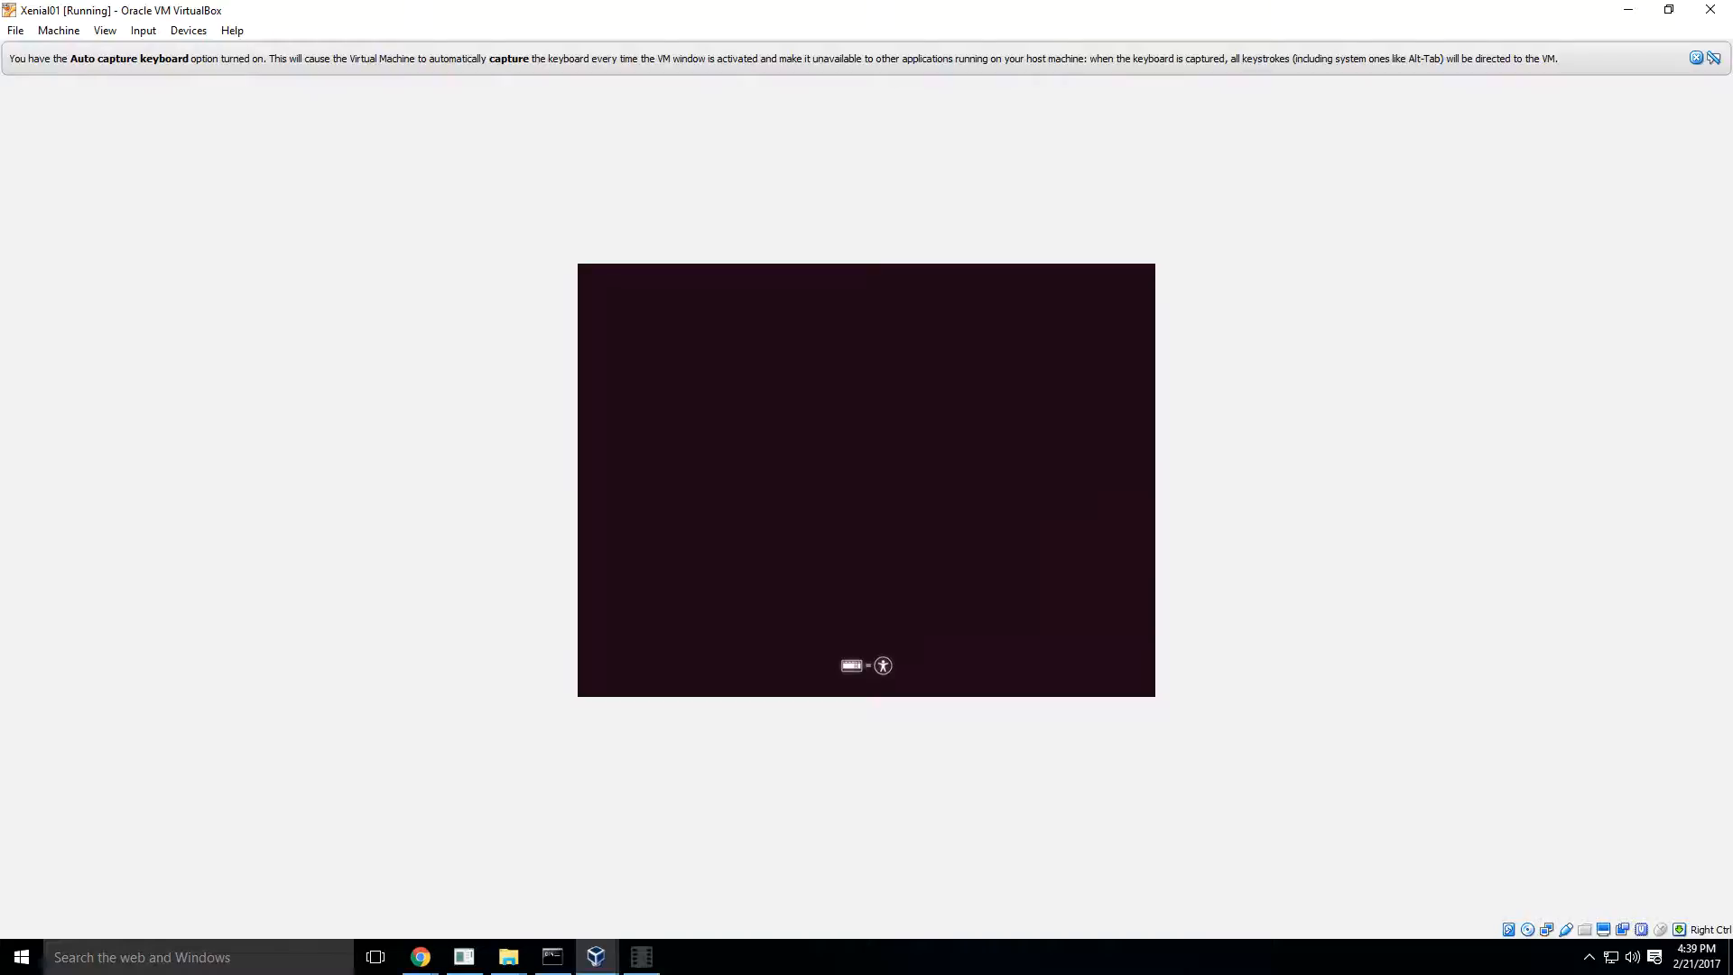
{"action": "left_click", "coordinate": [1696, 59]}
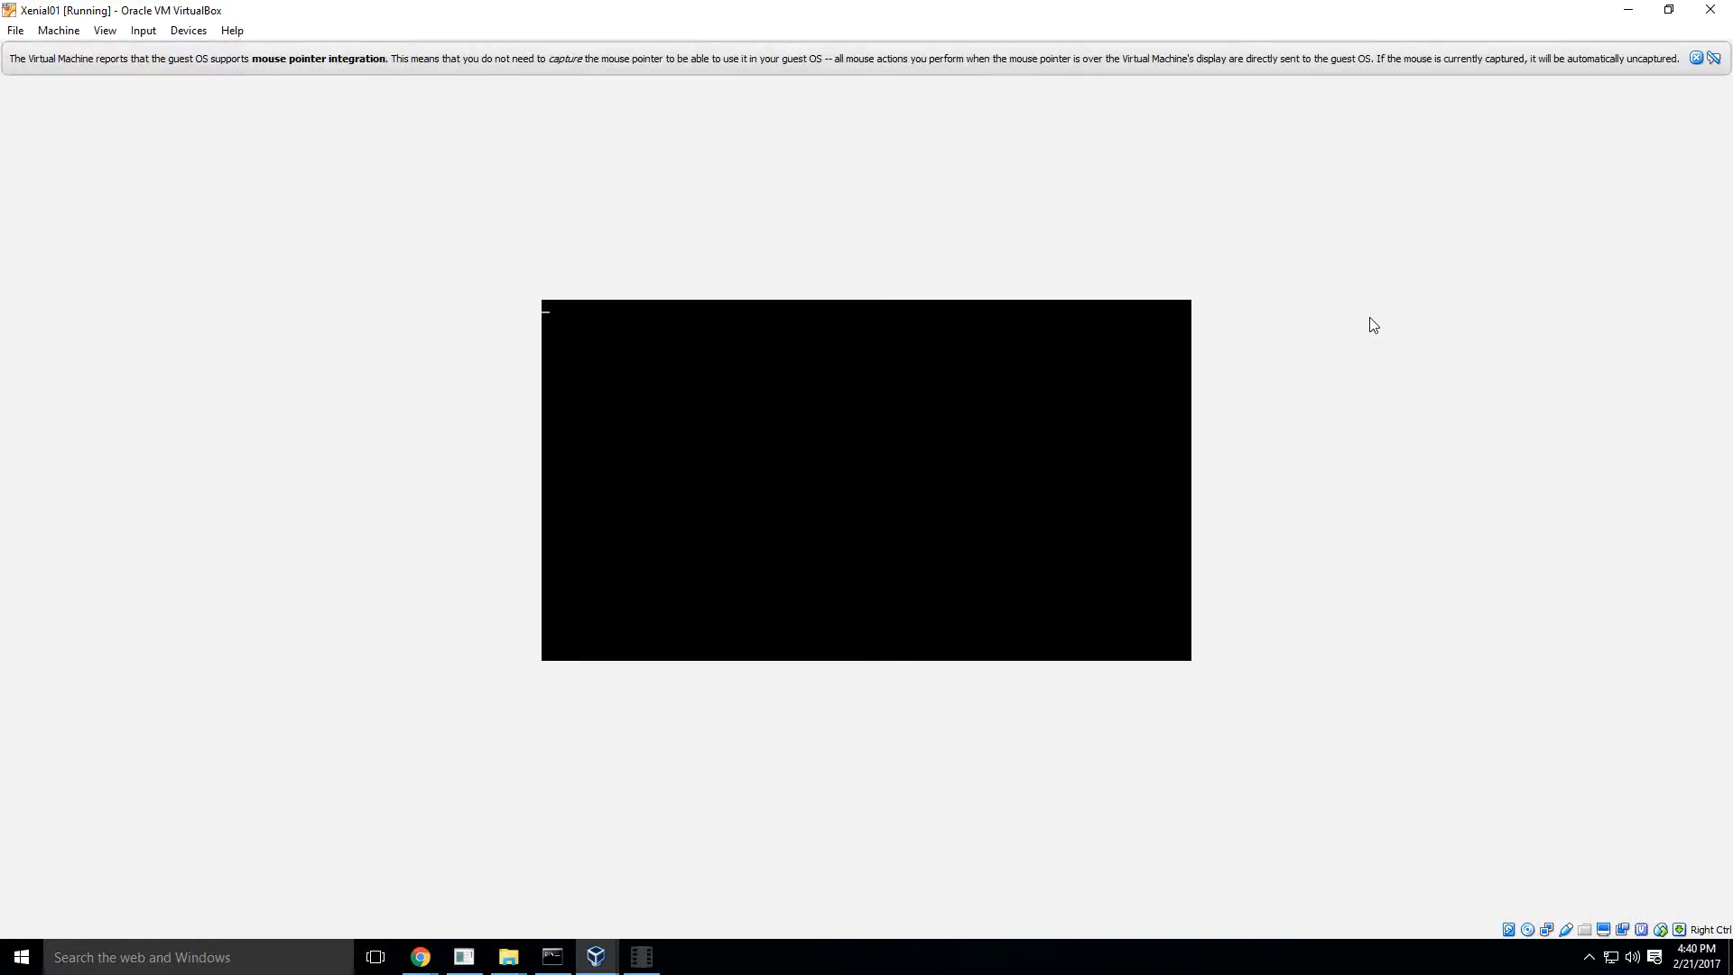
{"action": "left_click", "coordinate": [1697, 59]}
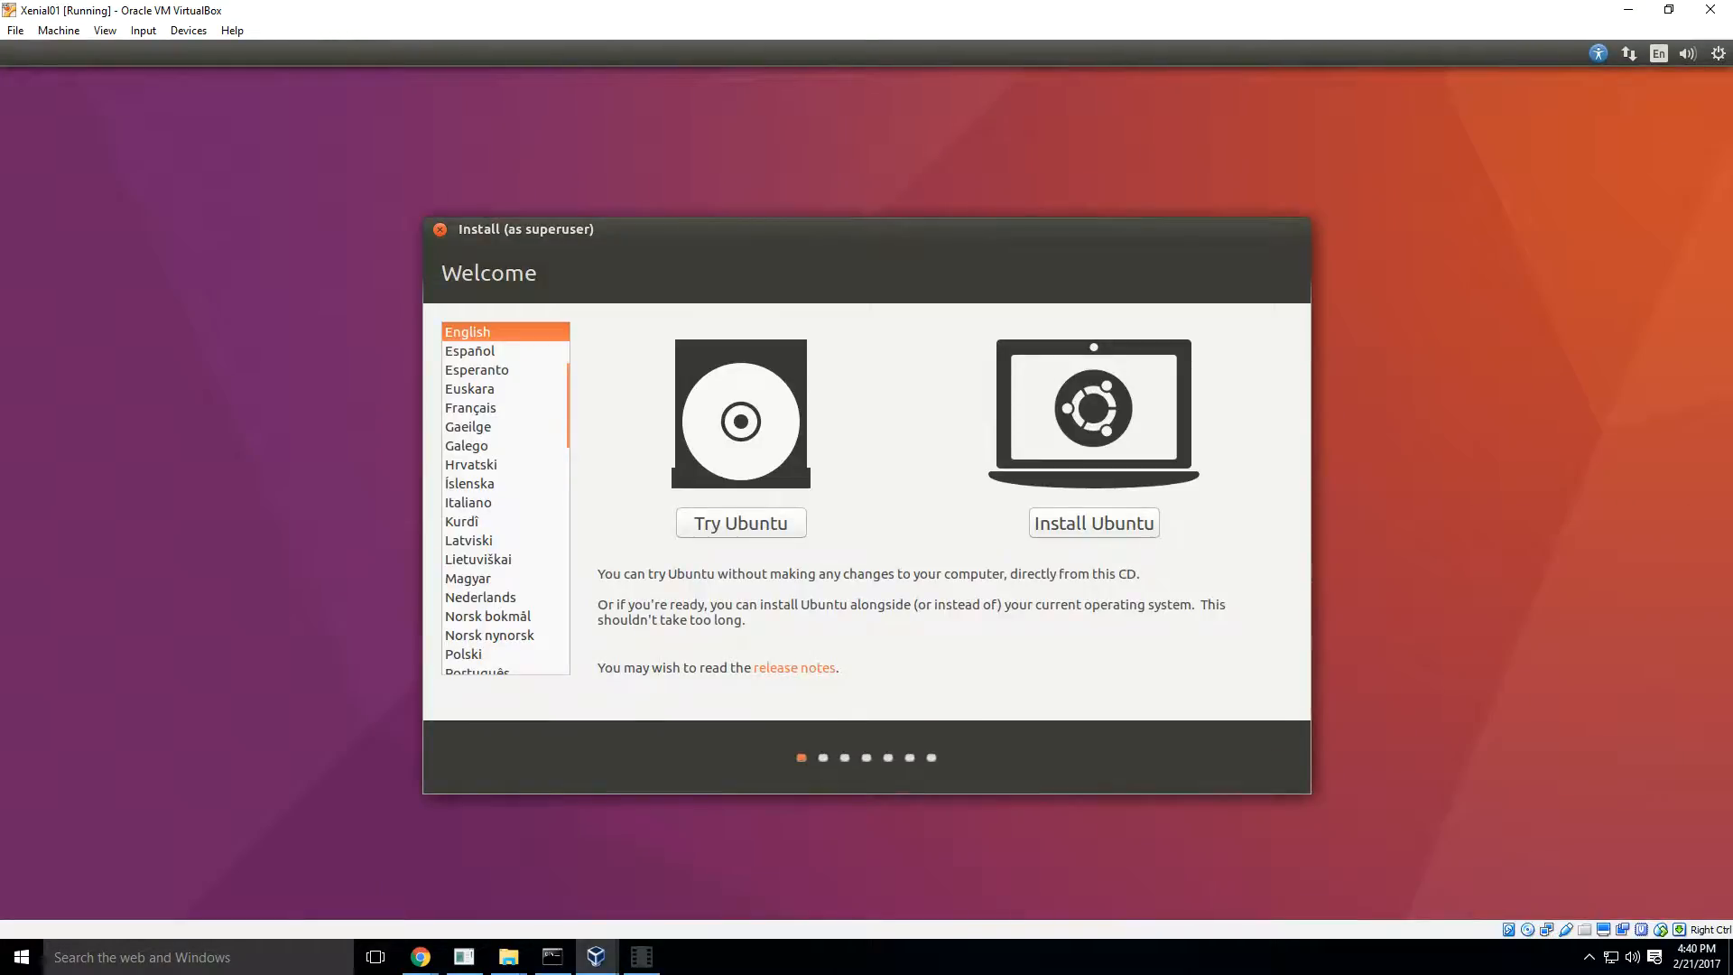
- Install Ubuntu with update downloads and third-party software enabled, using Erase disk and install Ubuntu and approving the disk changes
{"action": "left_click", "coordinate": [1100, 525]}
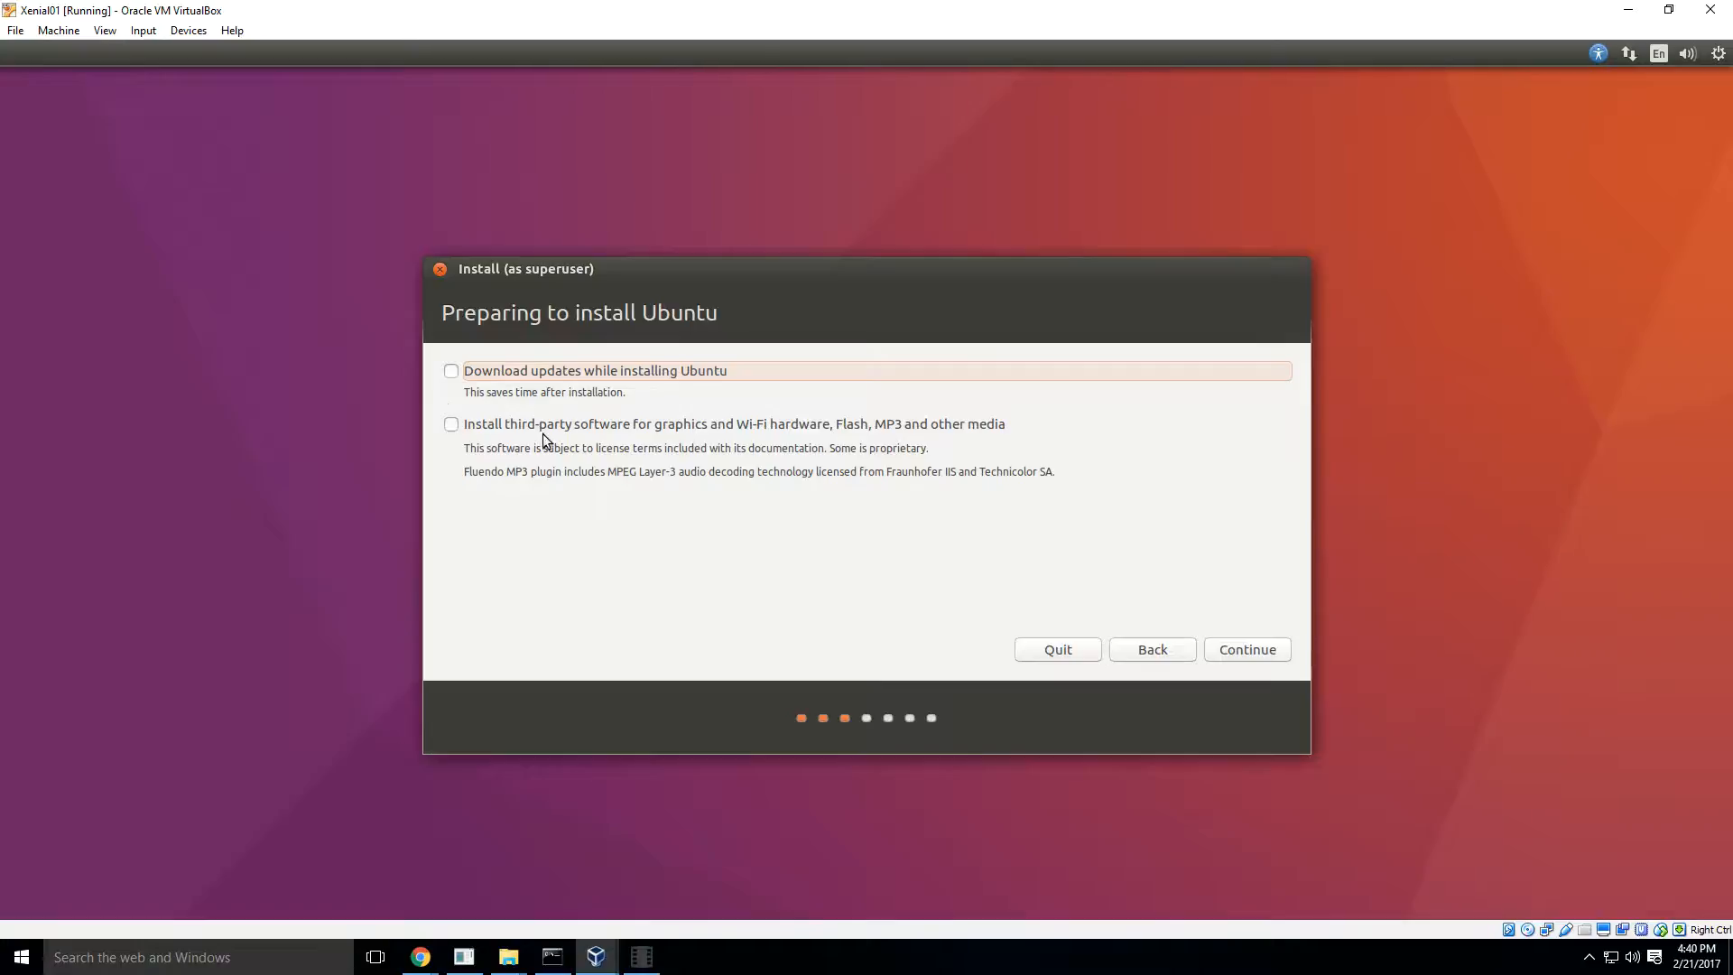
{"action": "left_click", "coordinate": [451, 372]}
{"action": "left_click", "coordinate": [451, 424]}
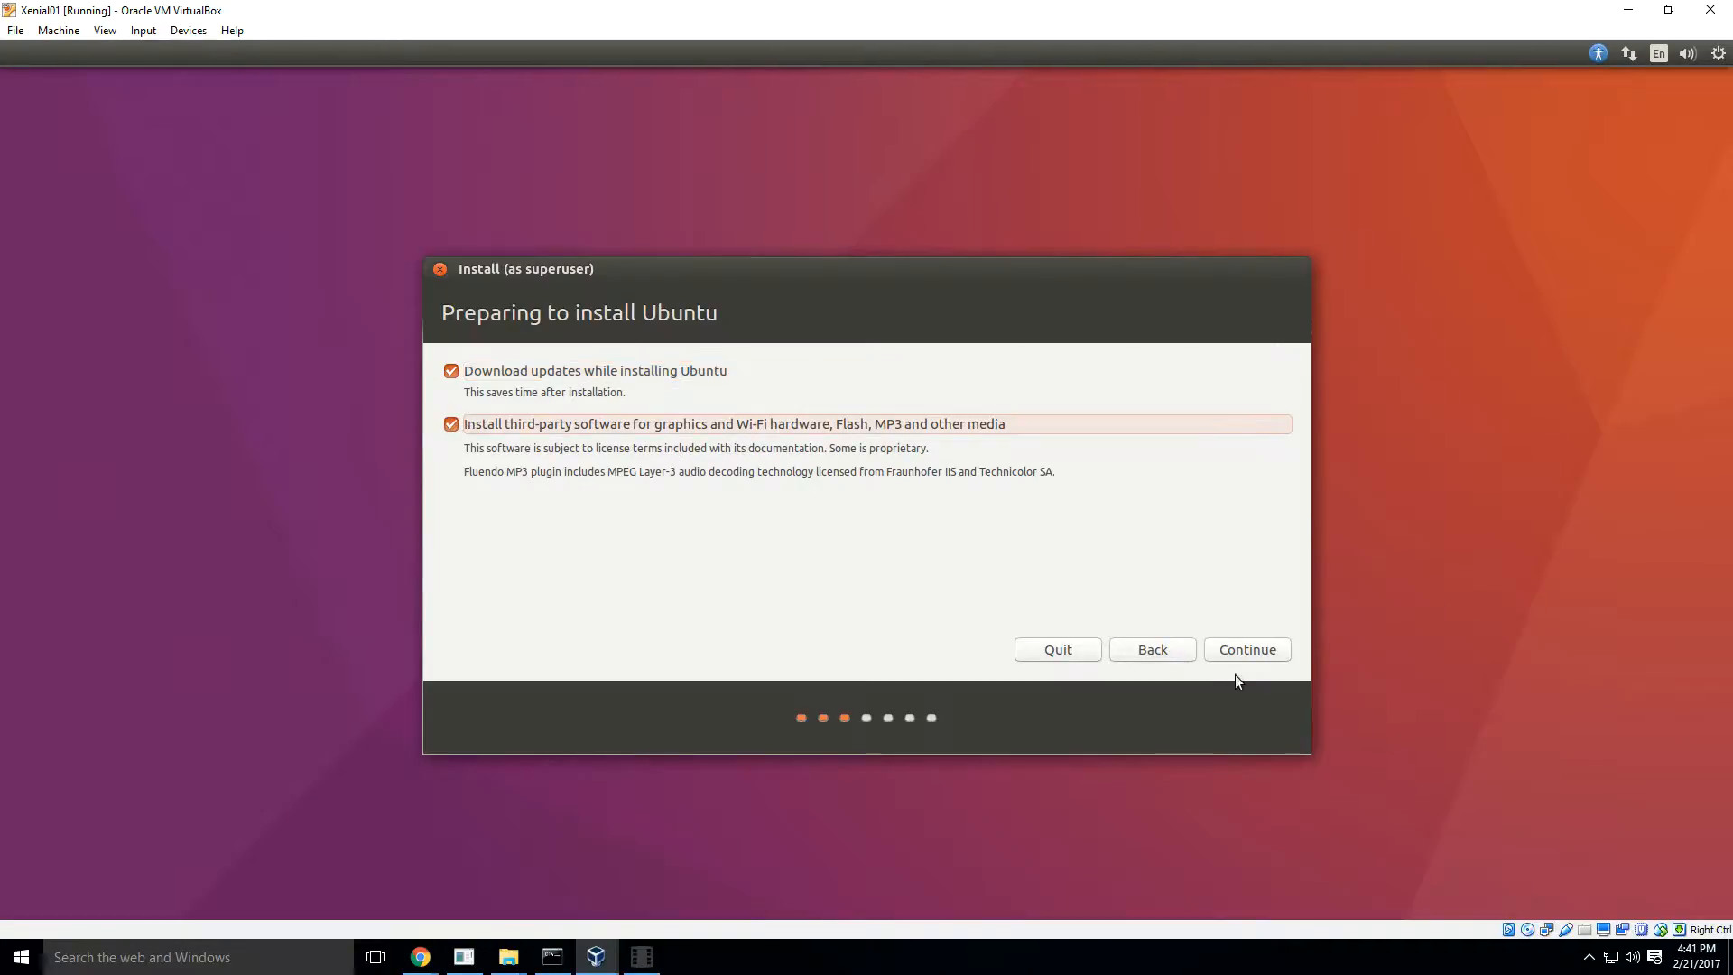
{"action": "left_click", "coordinate": [1247, 650]}
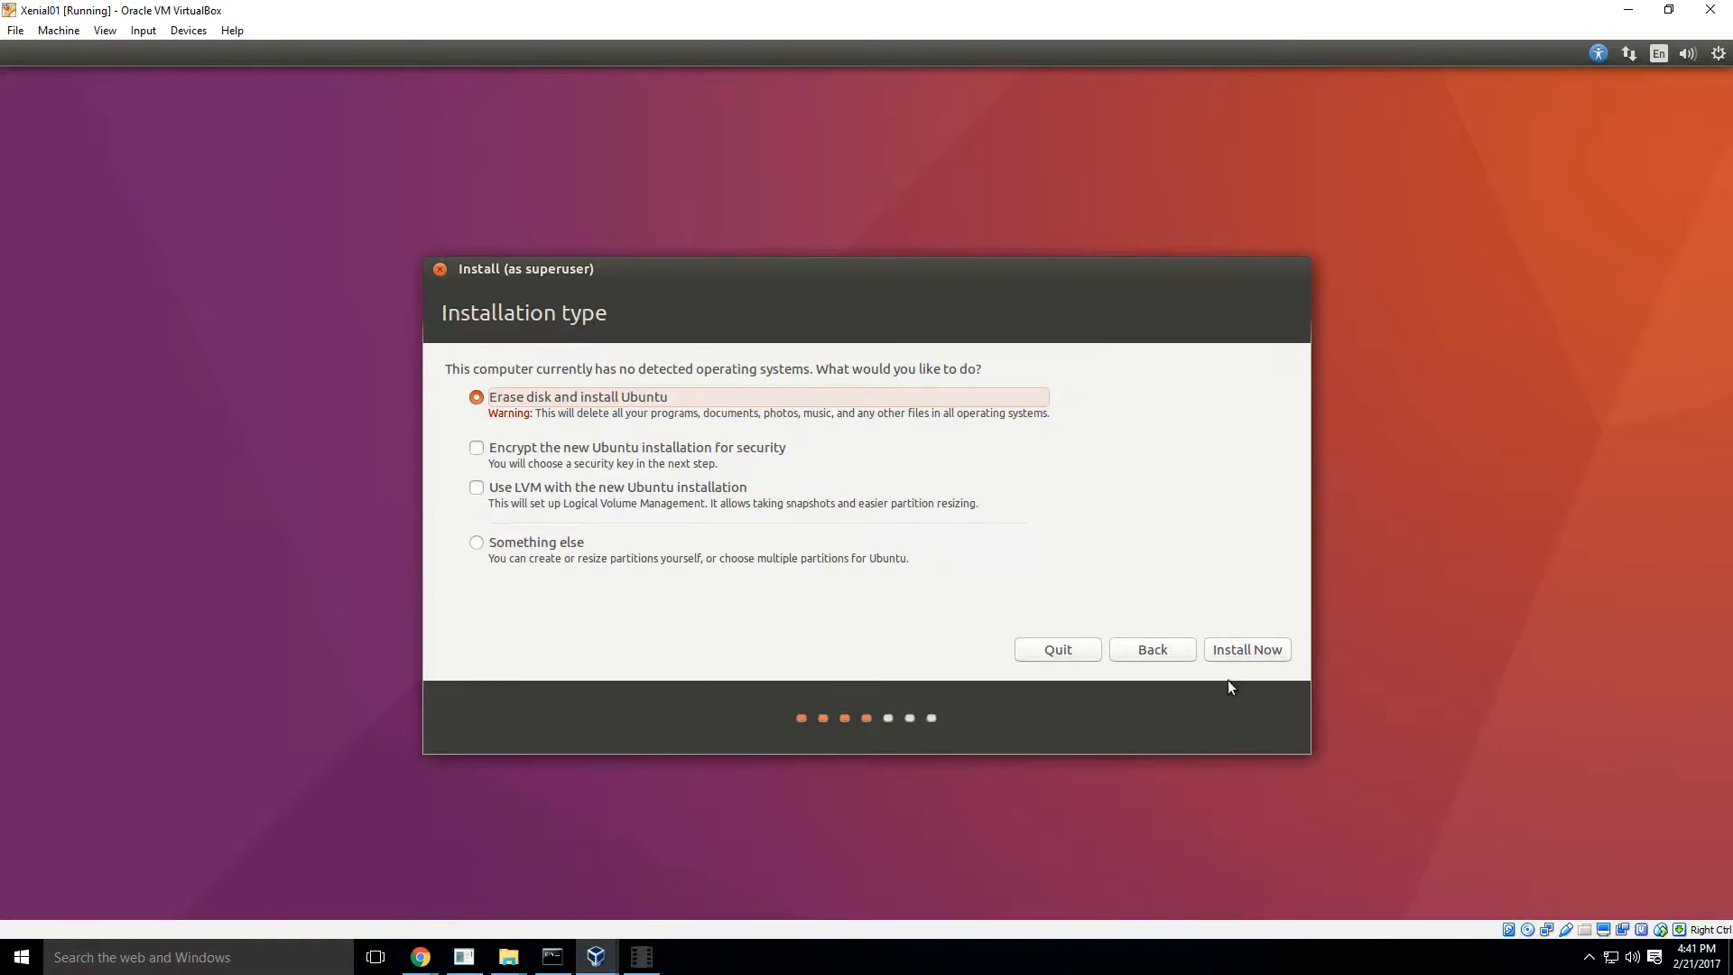
{"action": "left_click", "coordinate": [1250, 653]}
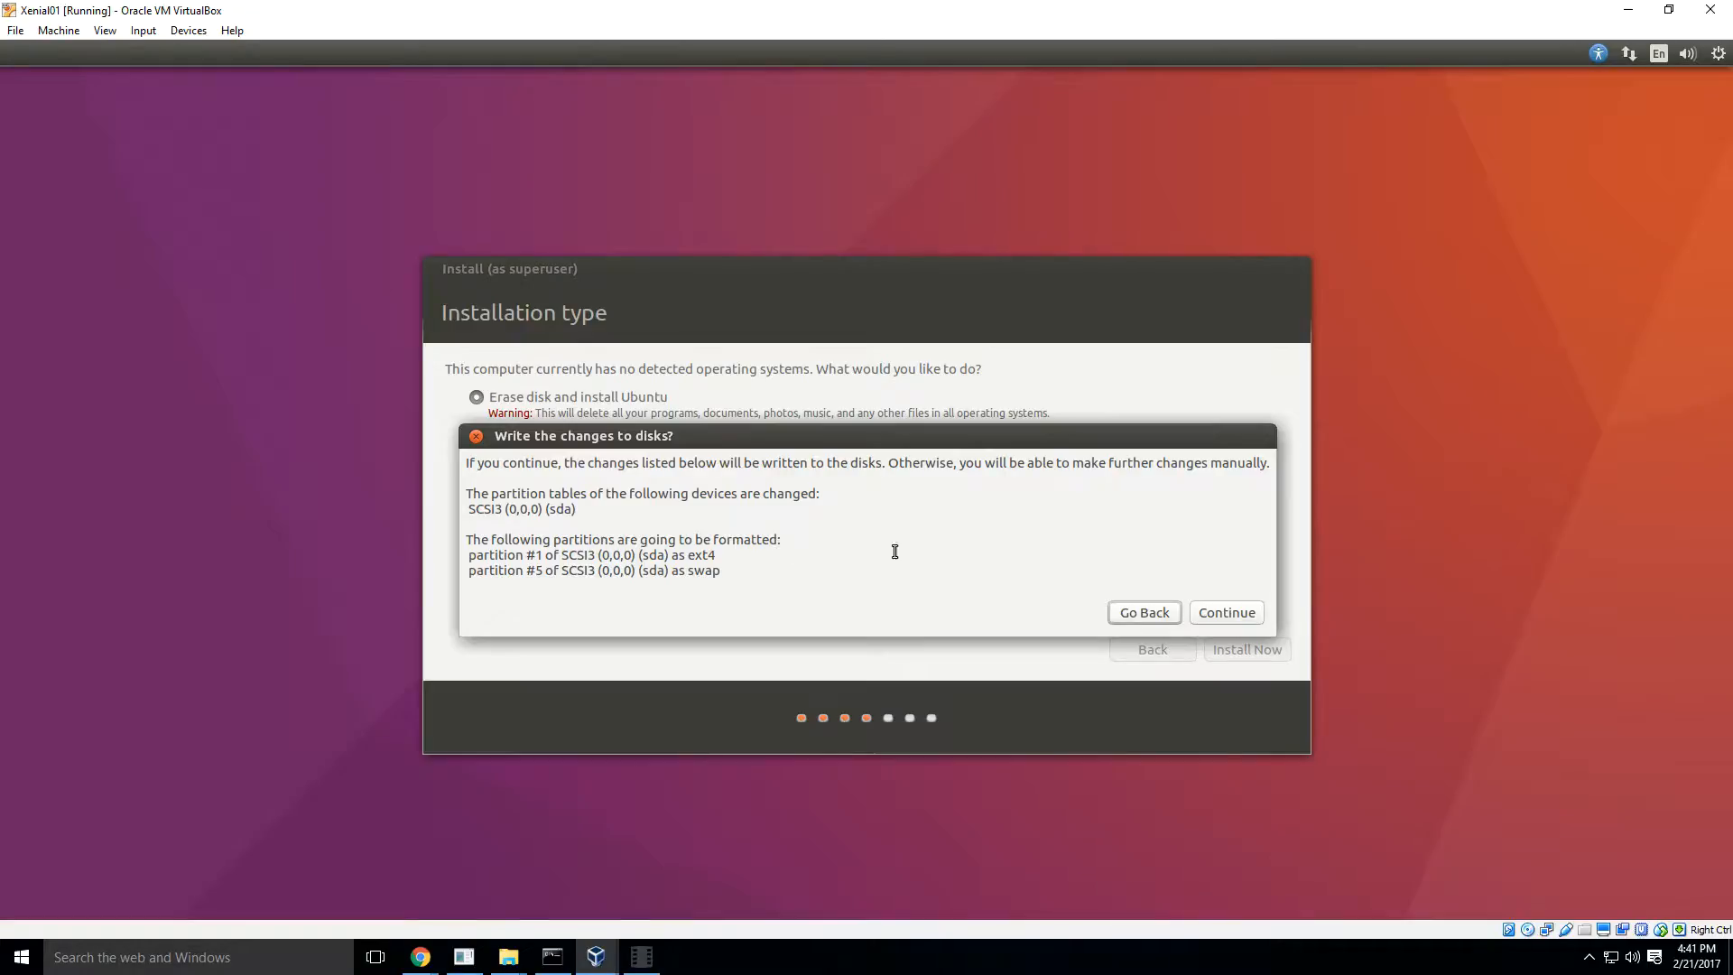
{"action": "left_click", "coordinate": [1229, 612]}
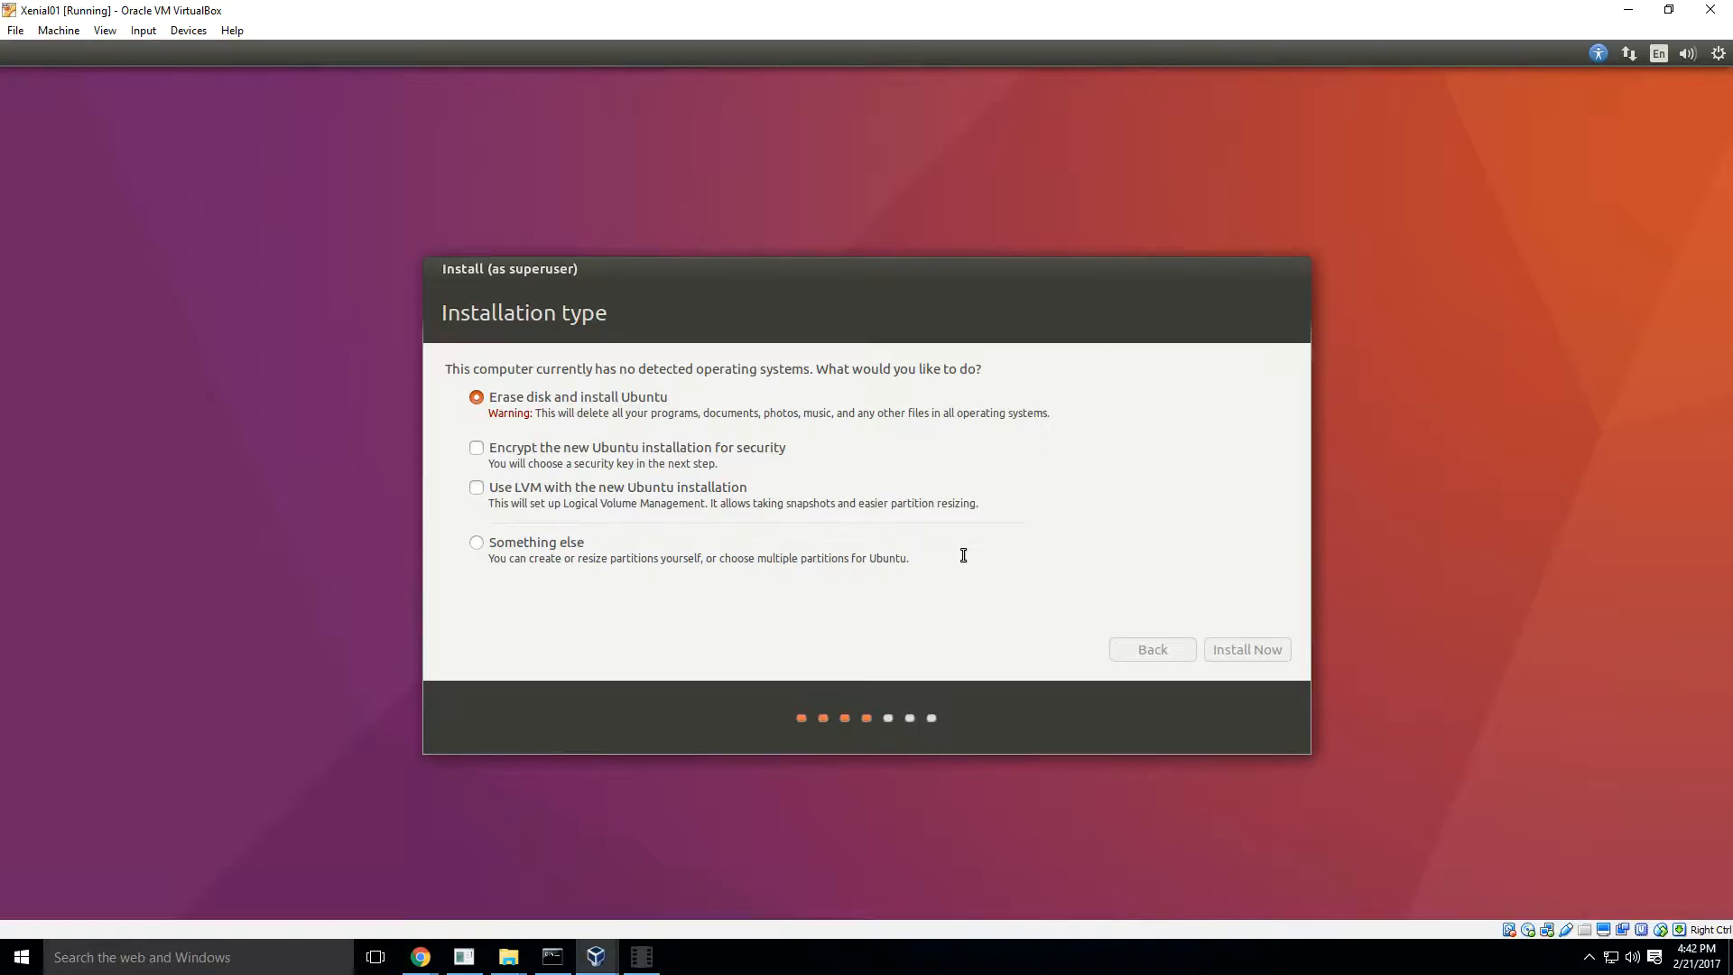
{"action": "left_click", "coordinate": [645, 963]}
{"action": "left_click", "coordinate": [1418, 916]}
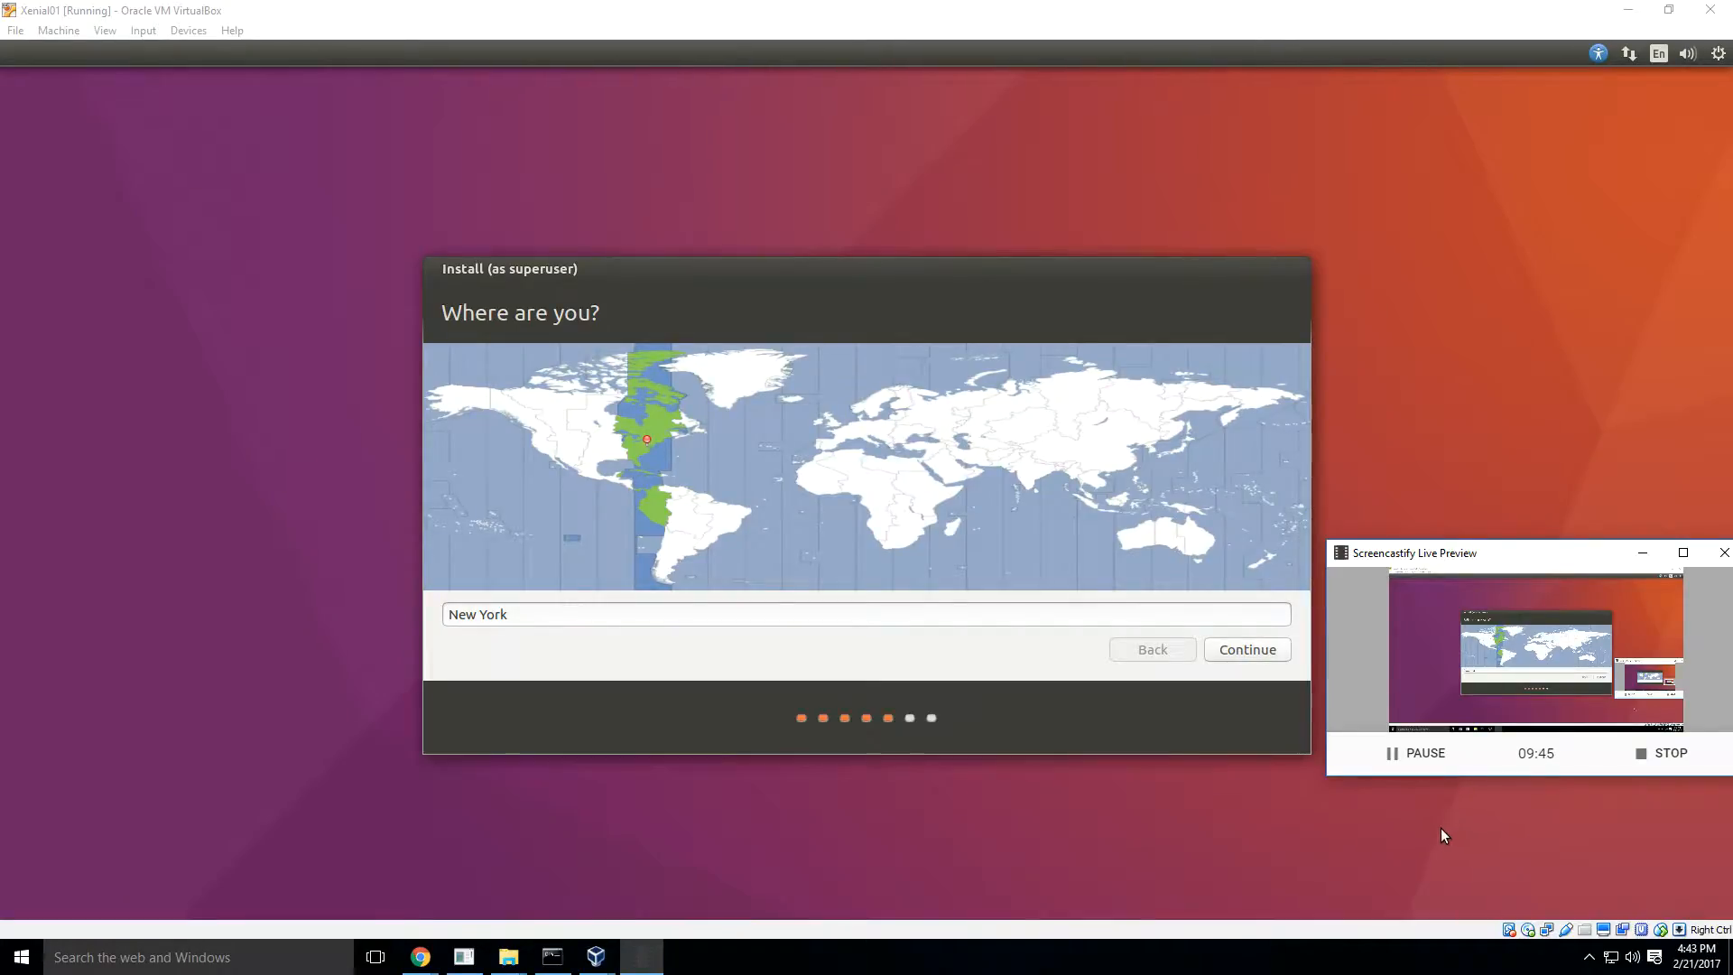
{"action": "left_click", "coordinate": [1640, 550]}
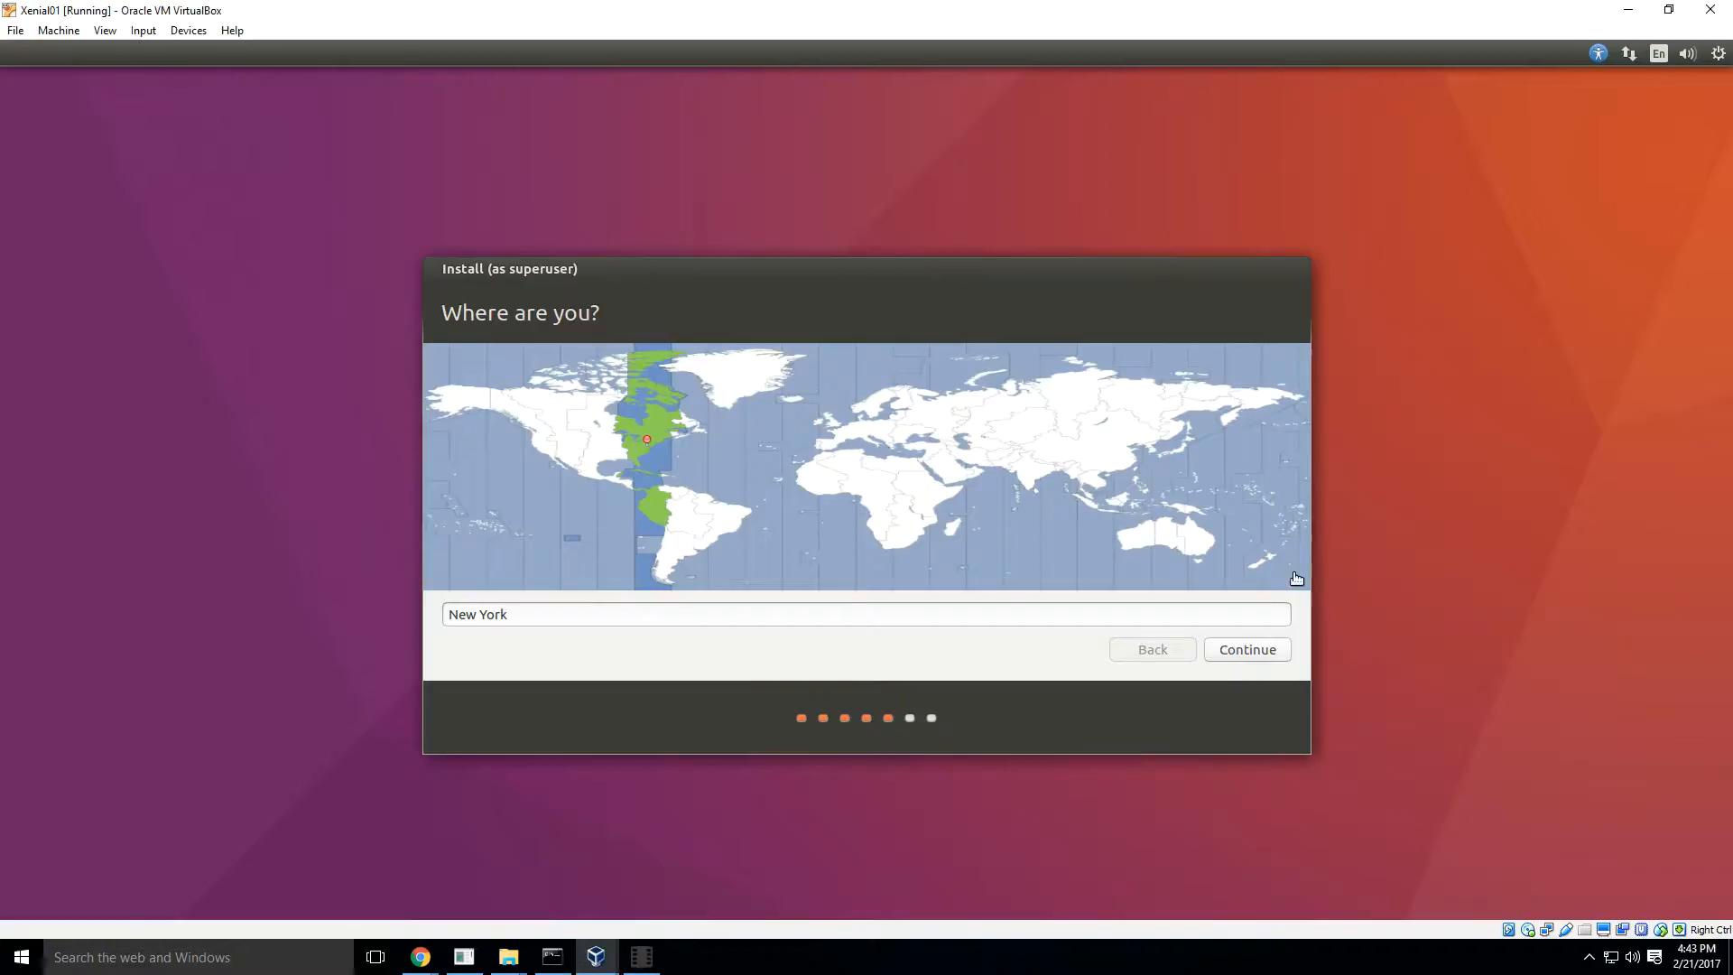
- Accept New York as the installation's location and English (US) as the keyboard layout
{"action": "left_click", "coordinate": [1252, 652]}
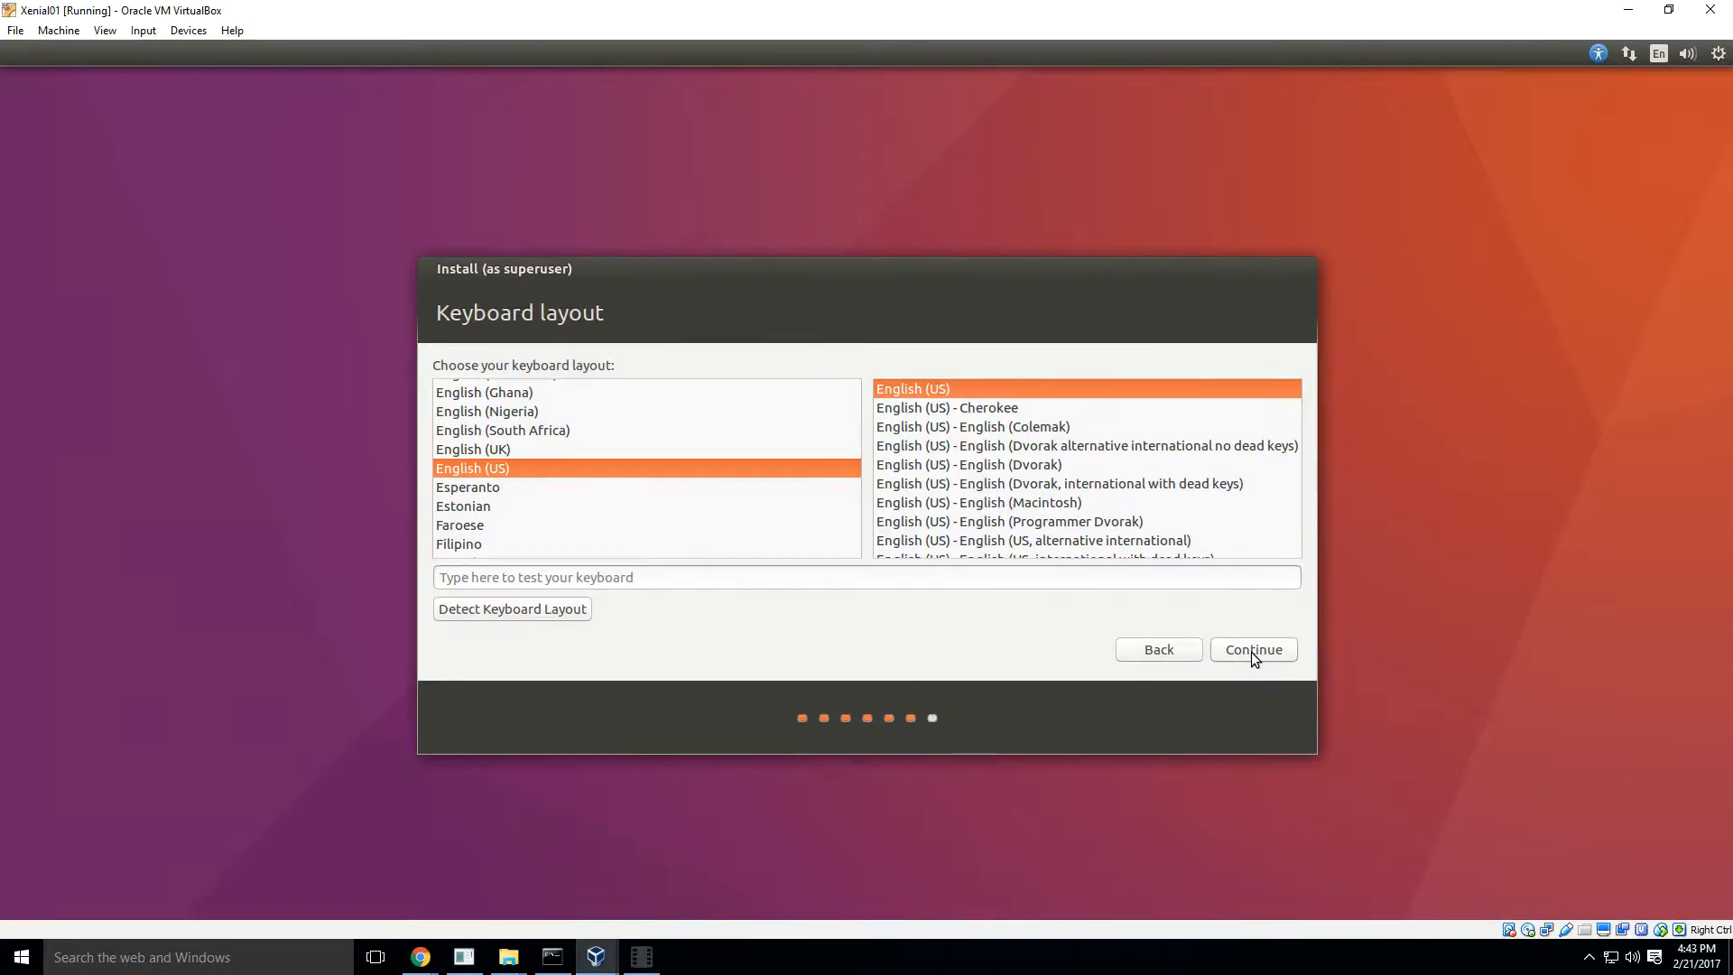
{"action": "left_click", "coordinate": [1250, 651]}
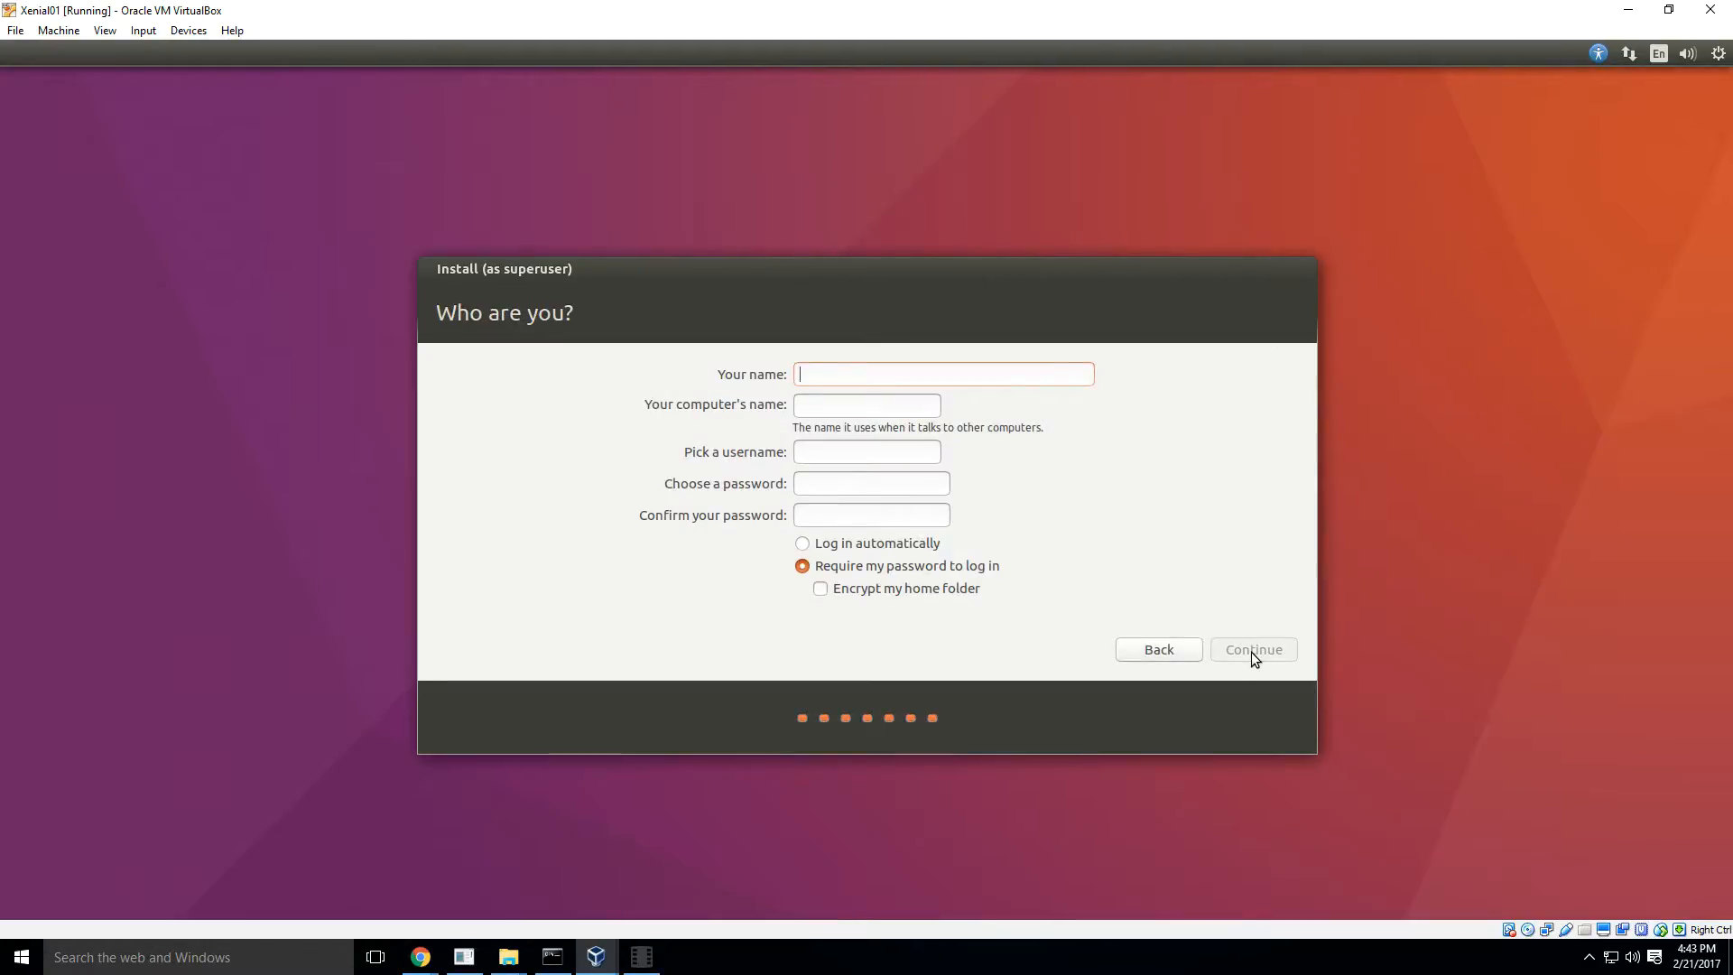
- Enter the user's name in the Ubuntu account details and set the computer's name to xenial01
{"action": "type", "text": "ed"}
{"action": "left_click", "coordinate": [919, 408]}
{"action": "key", "text": "BackSpace"}
{"action": "key", "text": "BackSpace"}
{"action": "key", "text": "BackSpace"}
{"action": "key", "text": "BackSpace"}
{"action": "key", "text": "BackSpace"}
{"action": "key", "text": "BackSpace"}
{"action": "key", "text": "BackSpace"}
{"action": "key", "text": "BackSpace"}
{"action": "key", "text": "BackSpace"}
{"action": "key", "text": "BackSpace"}
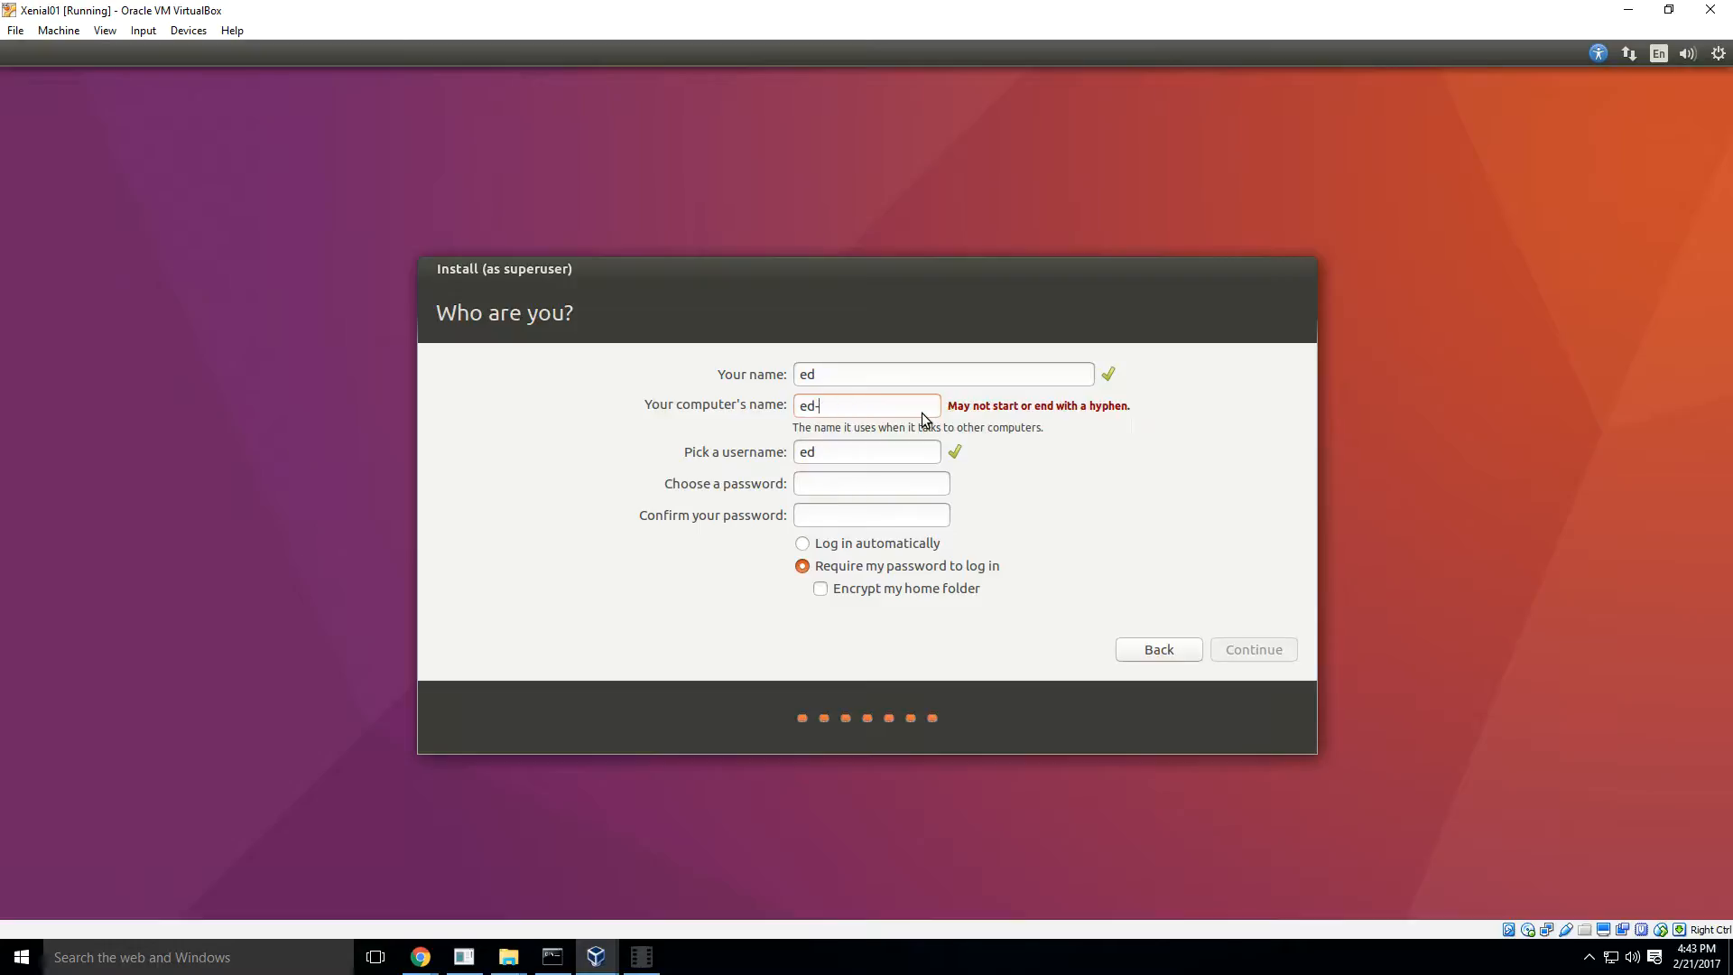
{"action": "type", "text": "en"}
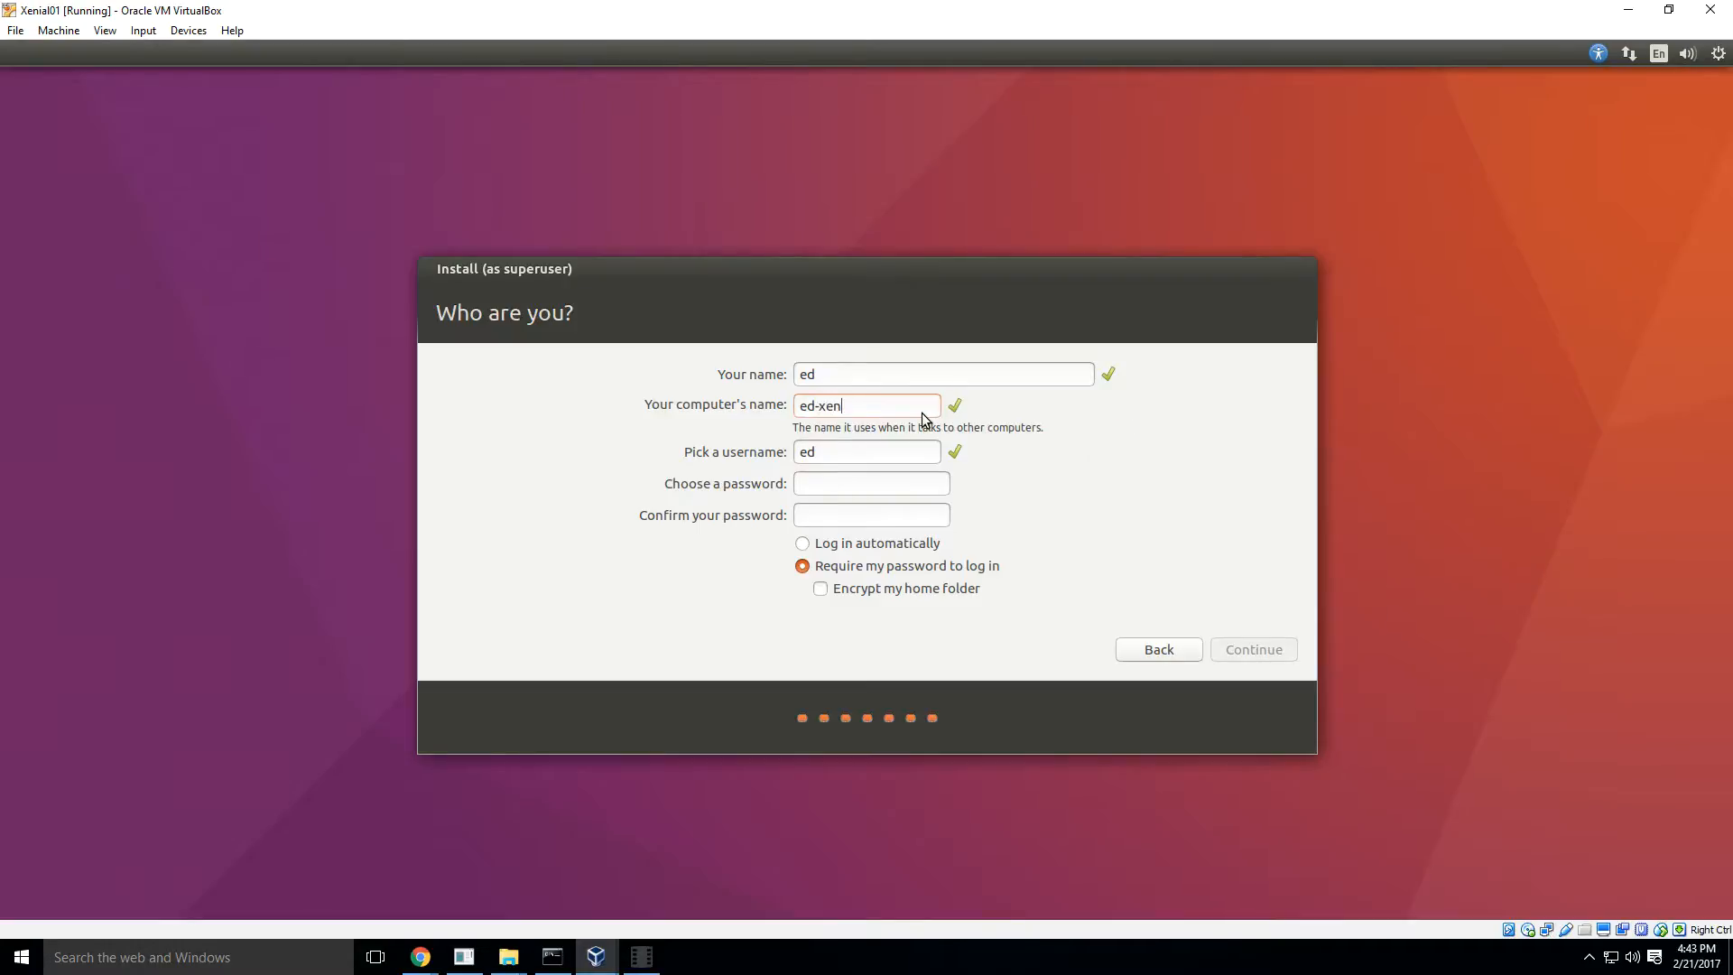
{"action": "type", "text": "ial01"}
{"action": "left_click_drag", "start_coordinate": [819, 405], "coordinate": [795, 406]}
{"action": "key", "text": "BackSpace"}
- Choose and confirm the account password, keeping the password required to log in, and continue the installation
{"action": "left_click", "coordinate": [858, 485]}
{"action": "type", "text": "test"}
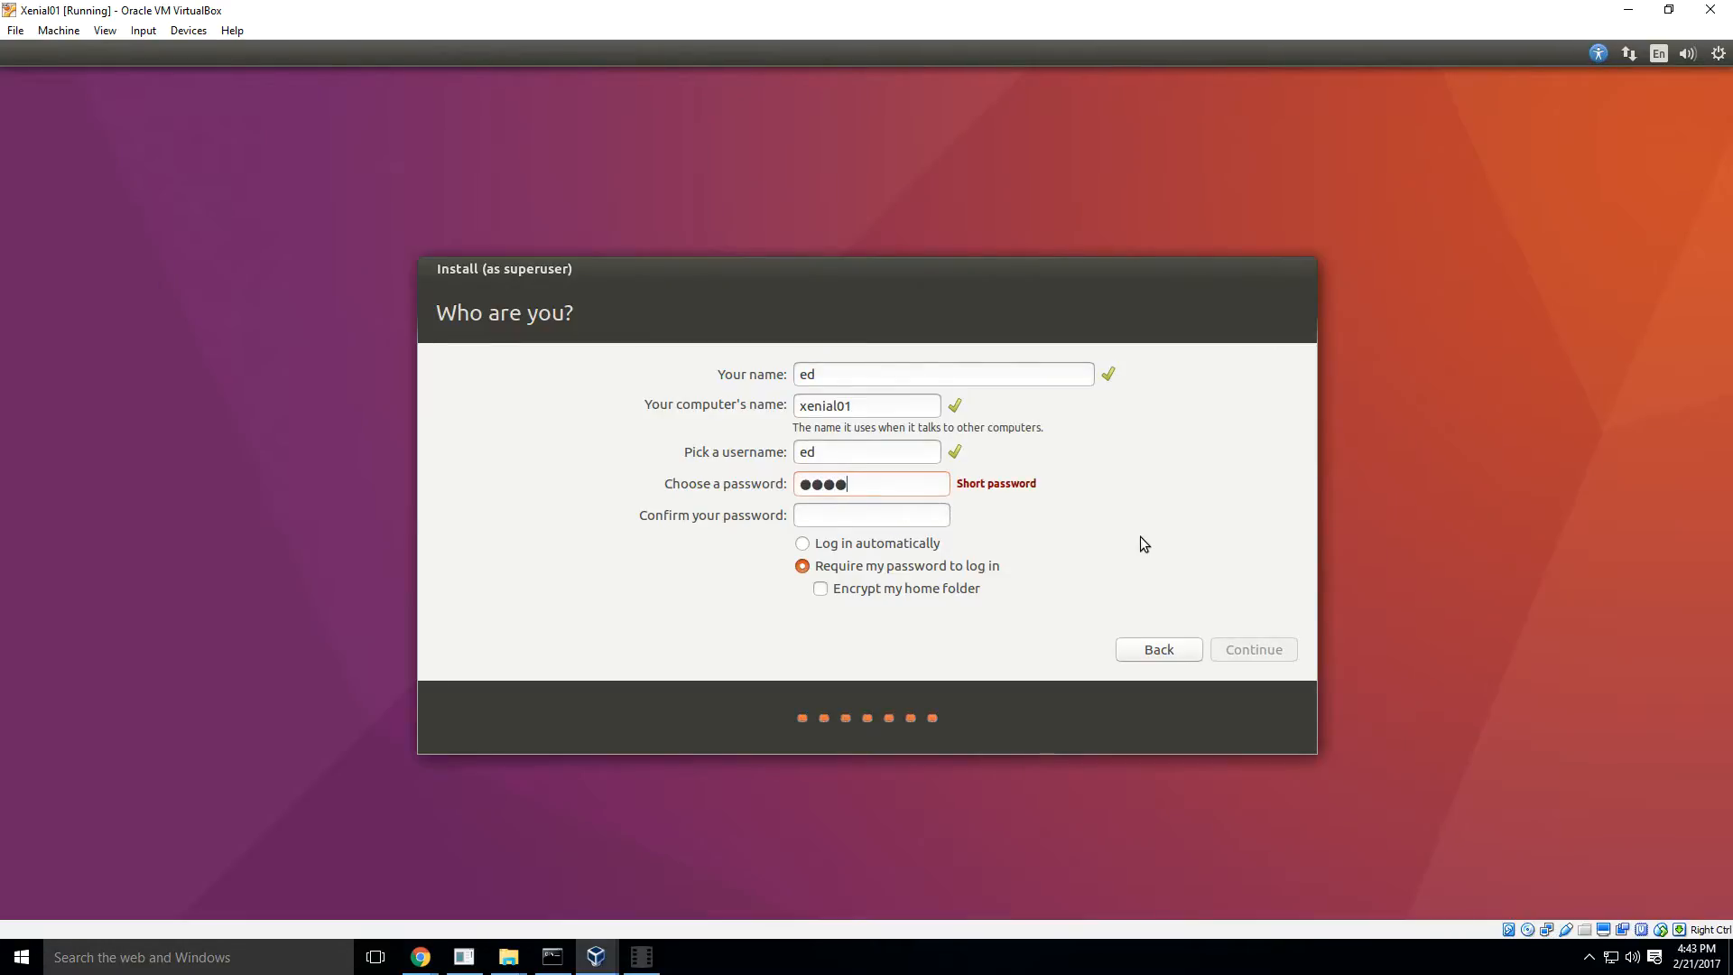
{"action": "type", "text": "123456"}
{"action": "key", "text": "Tab"}
{"action": "type", "text": "test"}
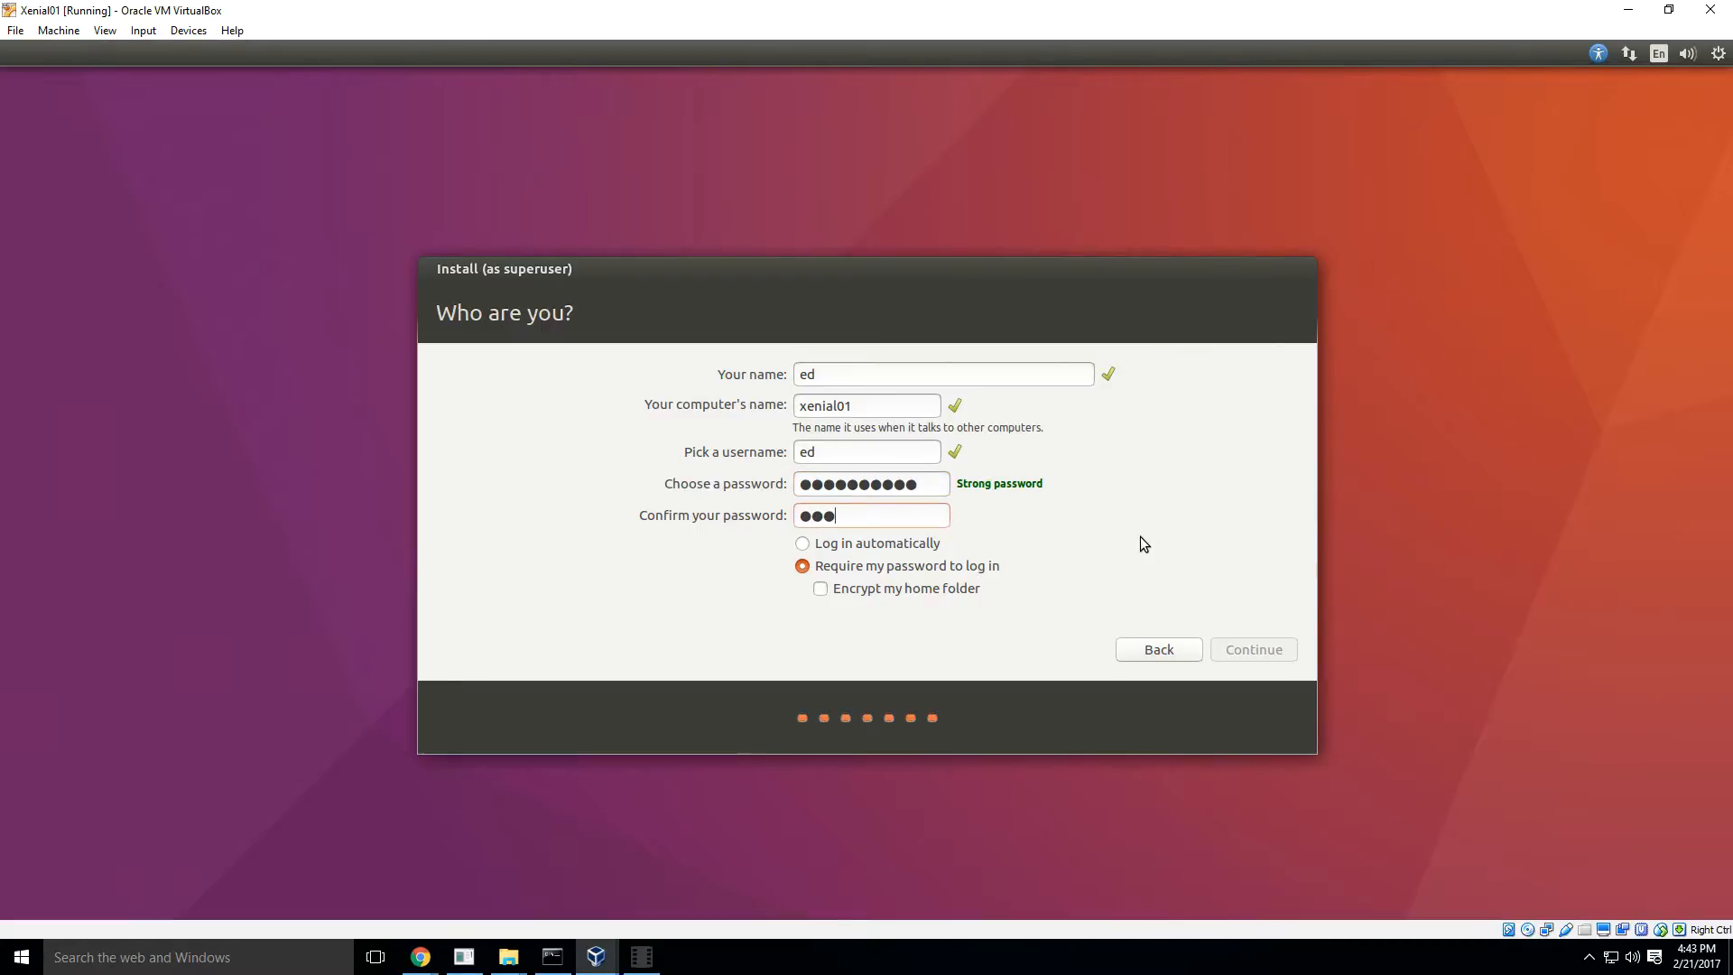
{"action": "type", "text": "123456"}
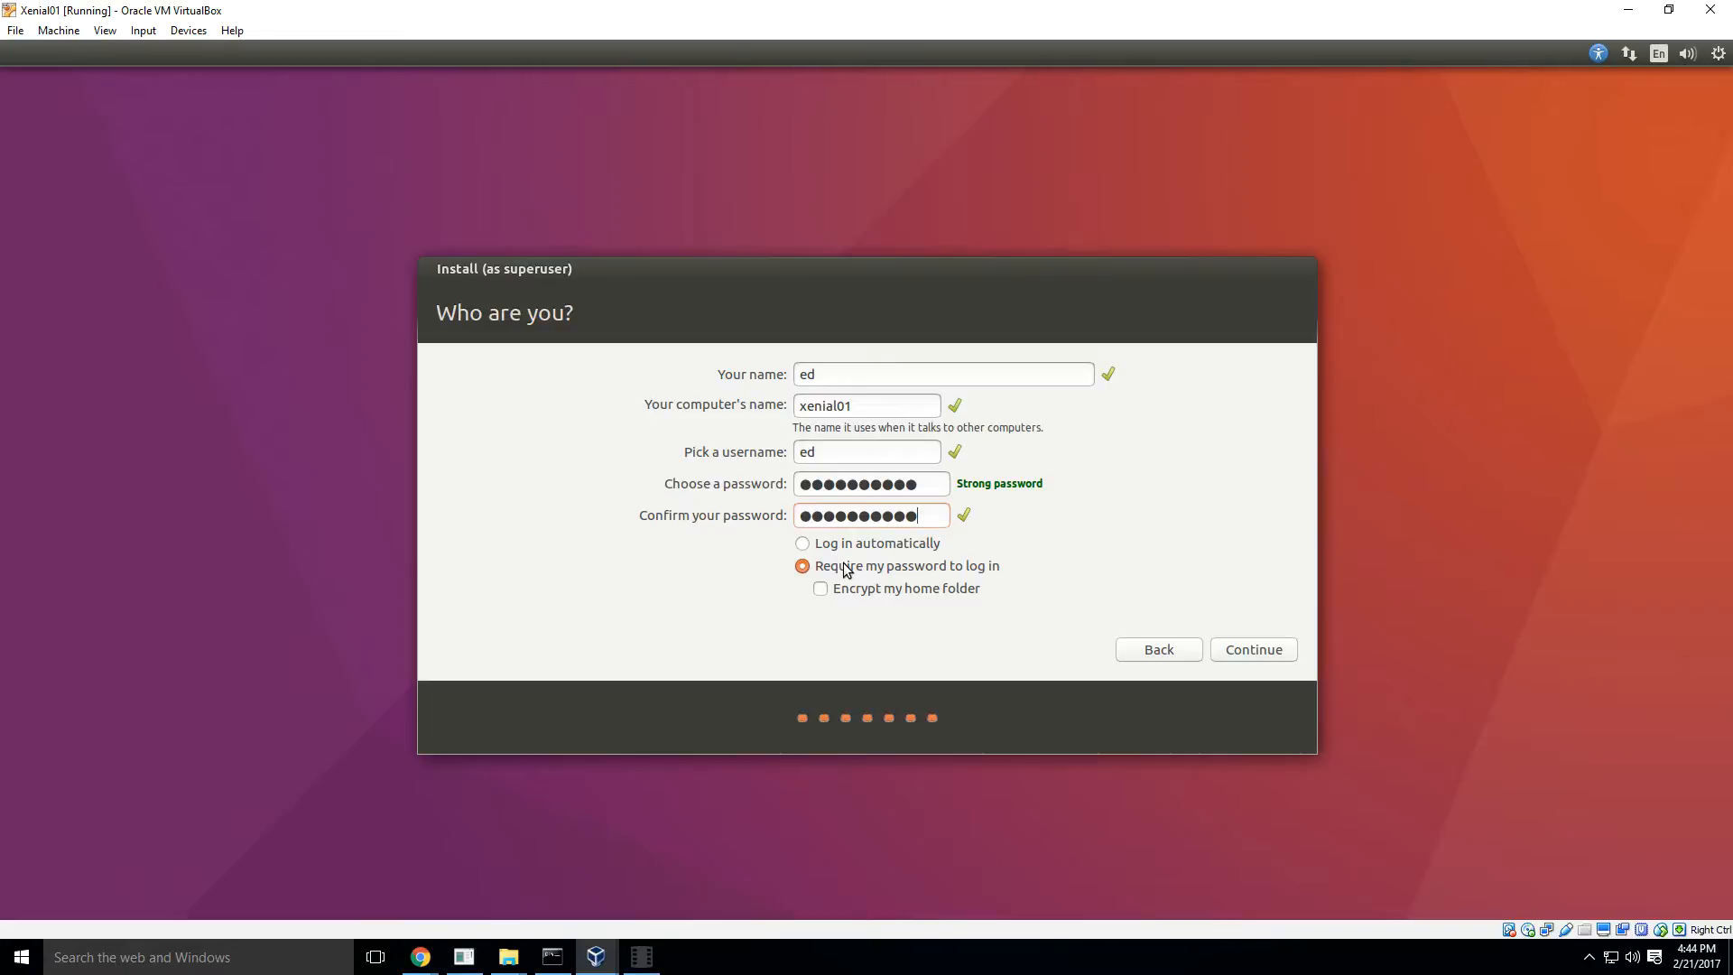
{"action": "left_click", "coordinate": [1259, 652]}
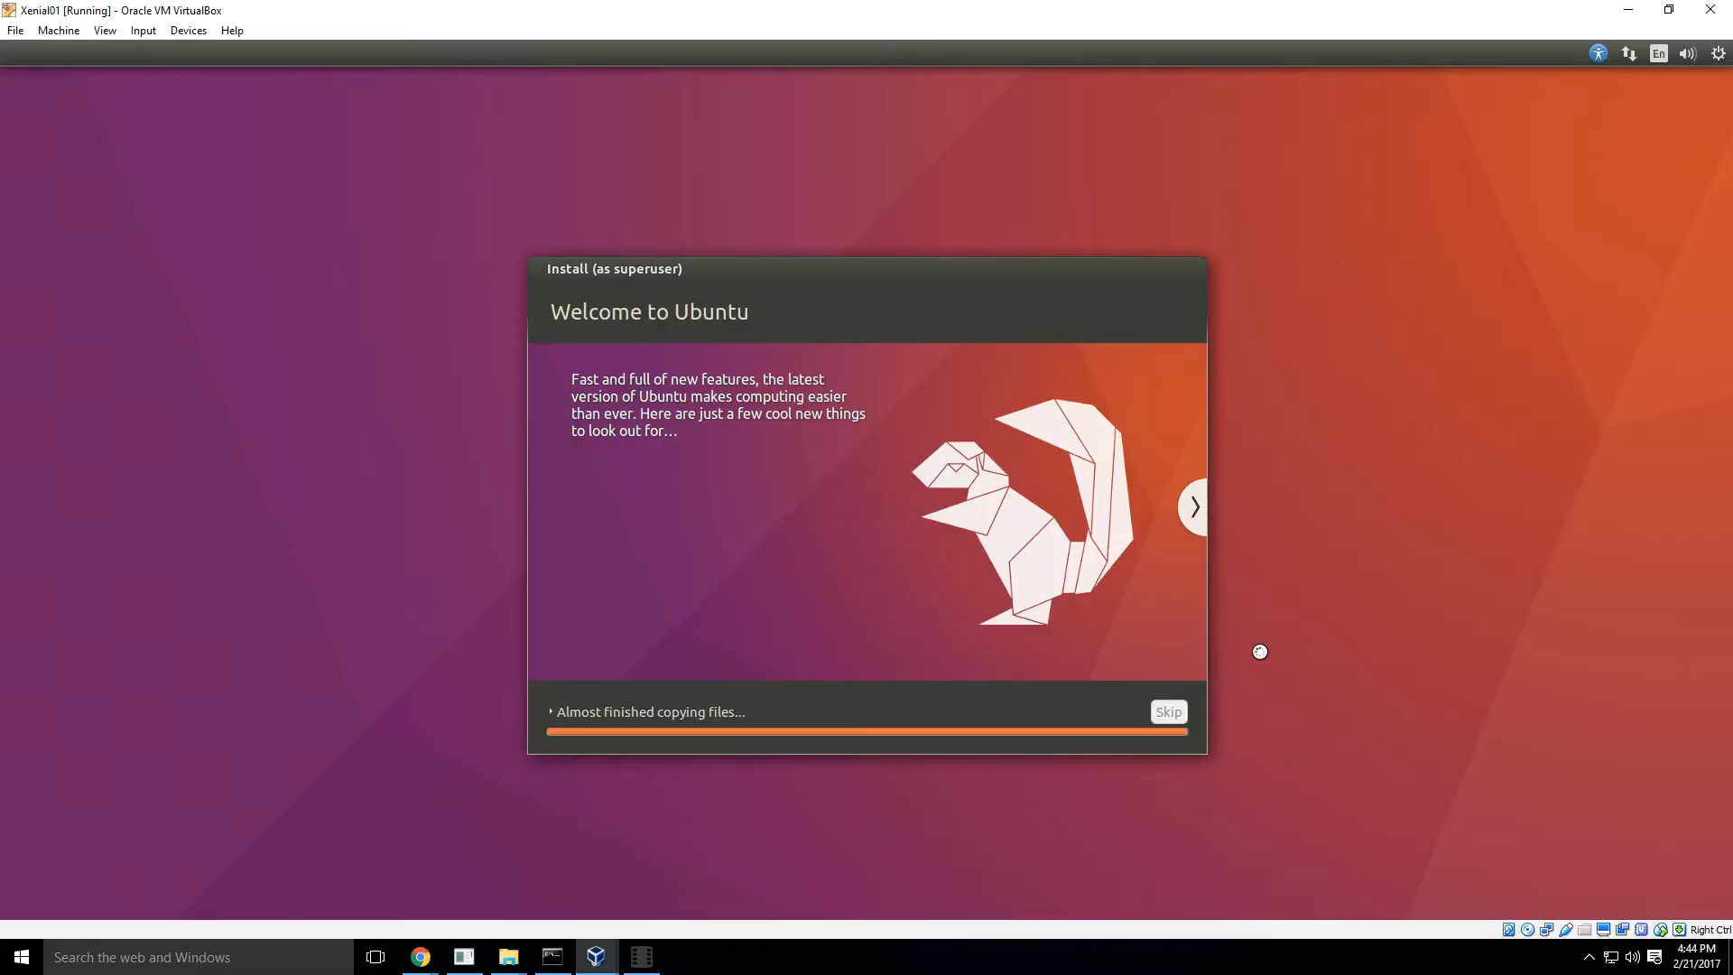
{"action": "left_click", "coordinate": [646, 959]}
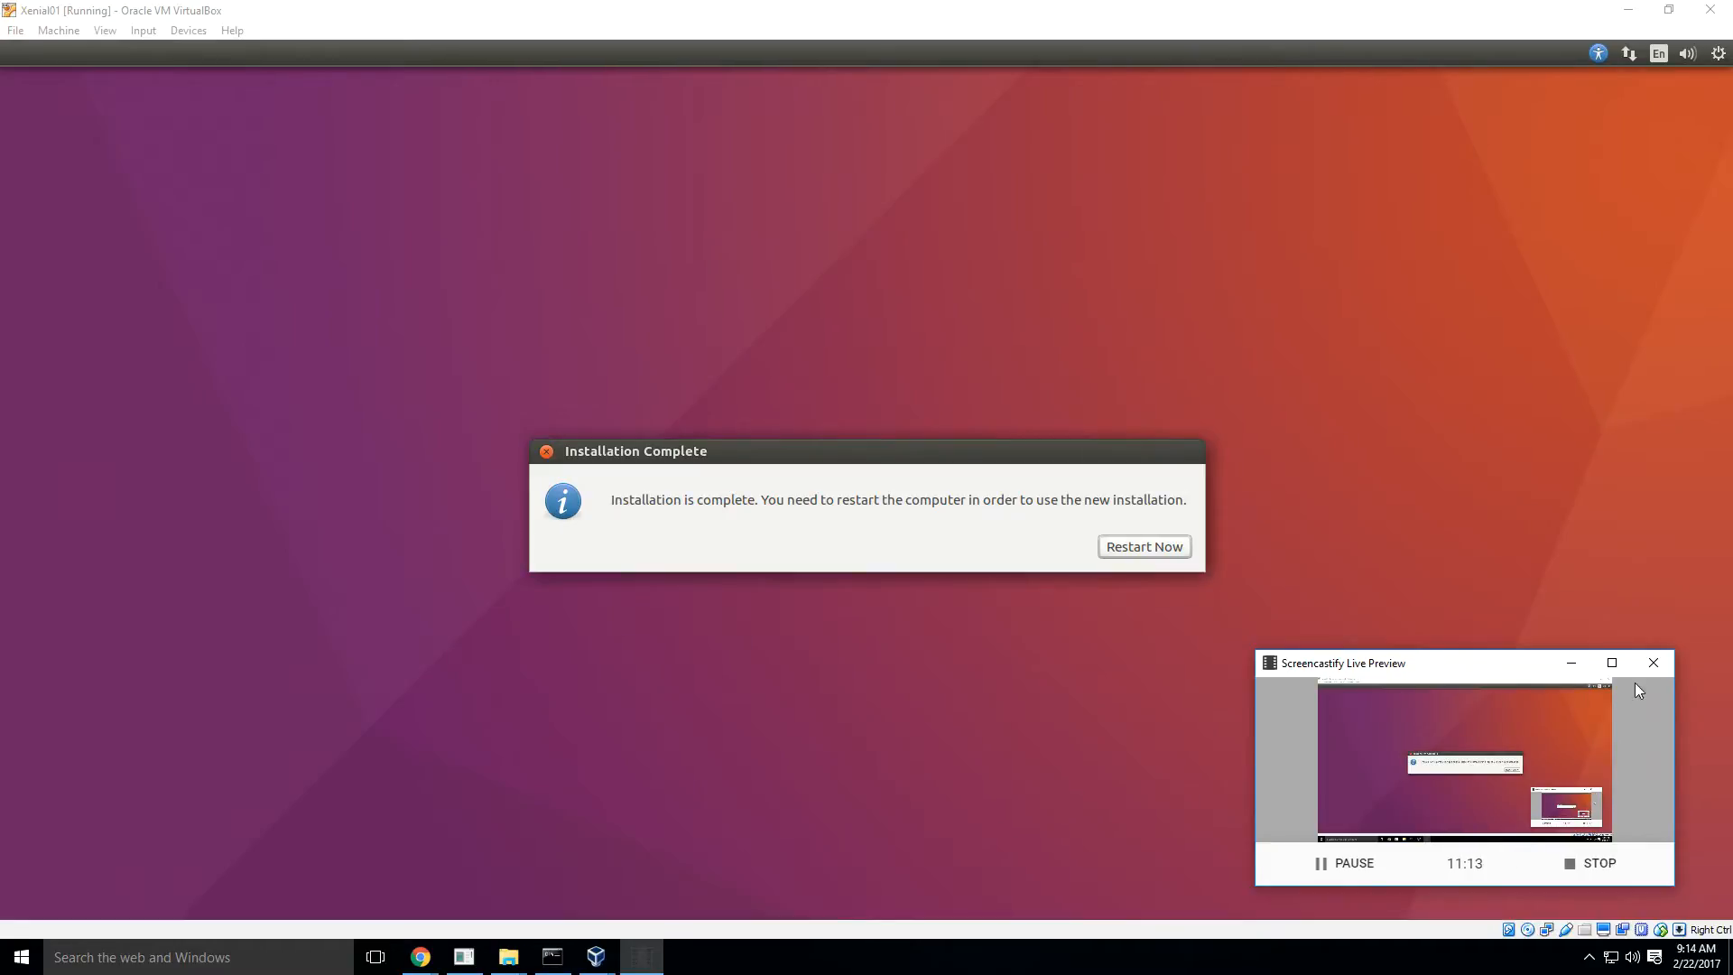
{"action": "left_click", "coordinate": [1571, 662]}
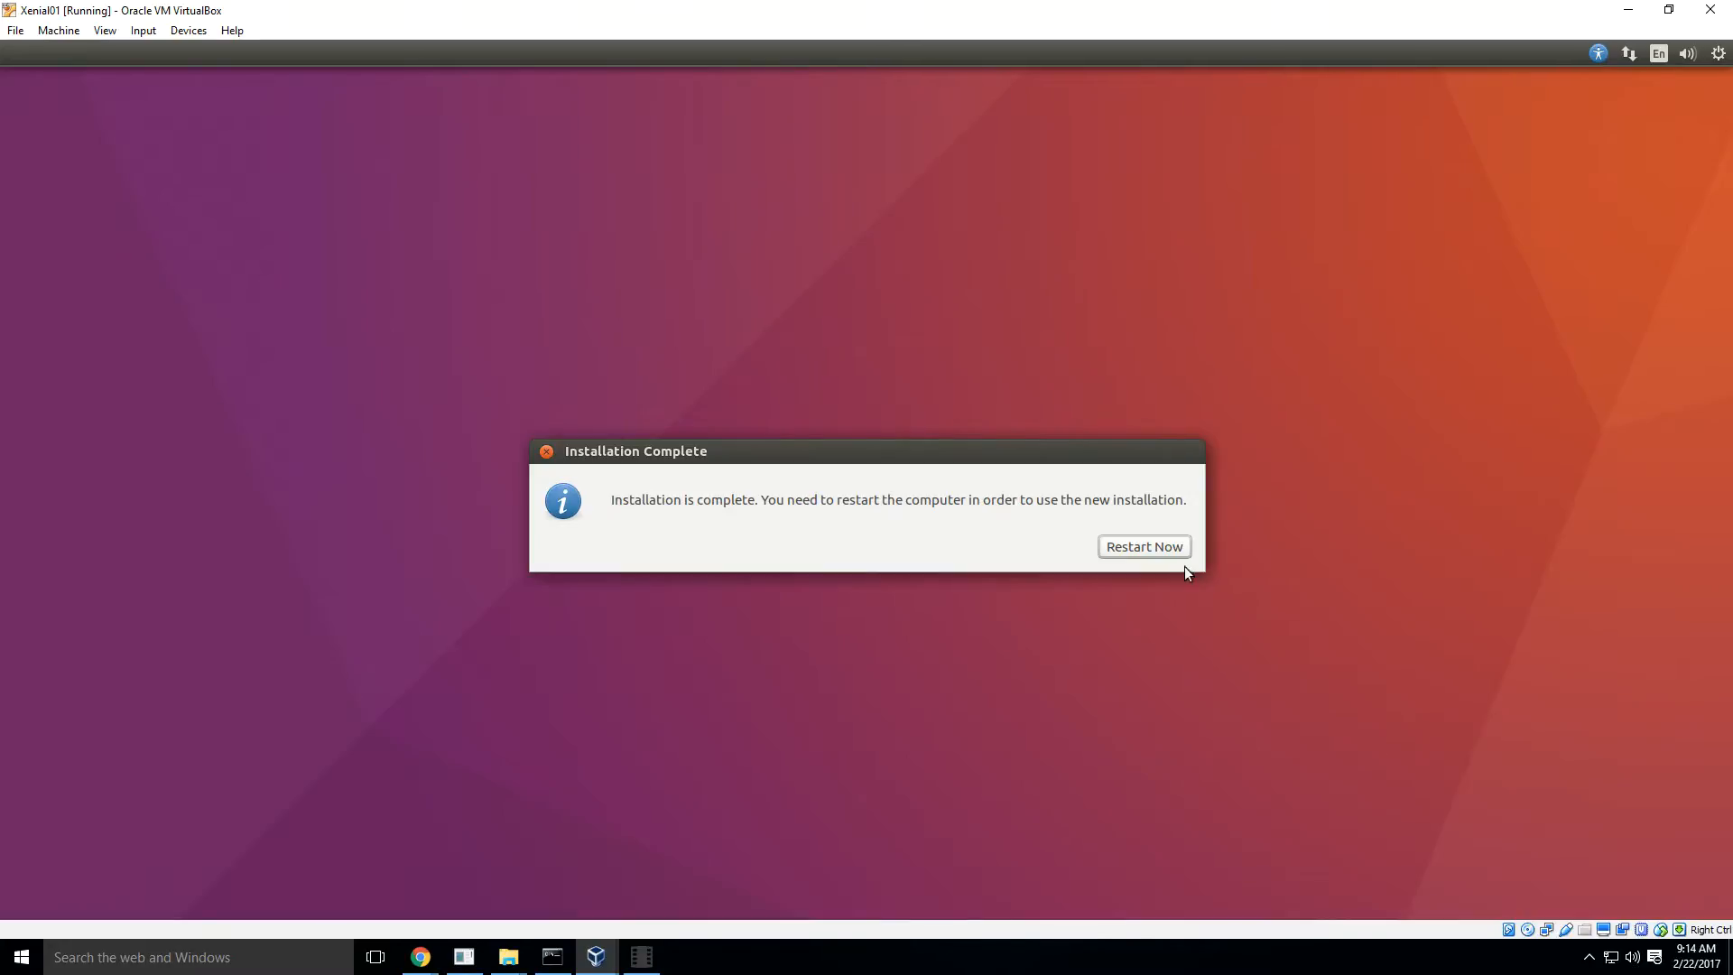
- Restart the virtual machine, acknowledging the installation medium removal, and log in to Ubuntu with the account password
{"action": "left_click", "coordinate": [1162, 547]}
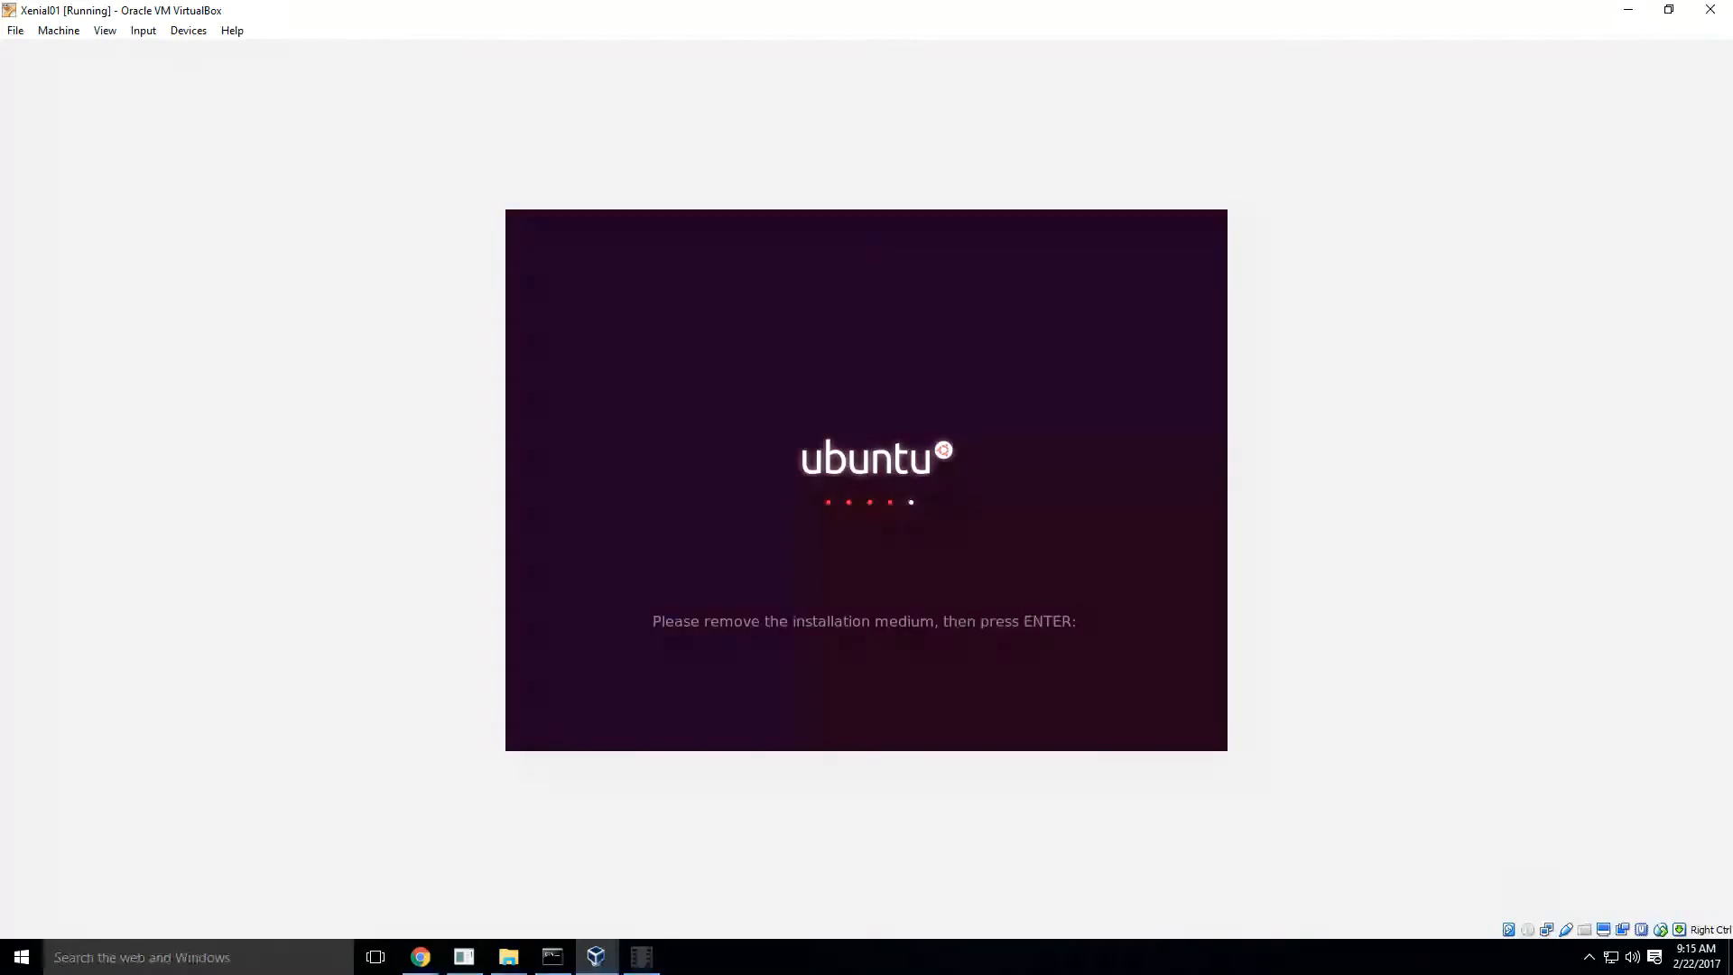
{"action": "key", "text": "Return"}
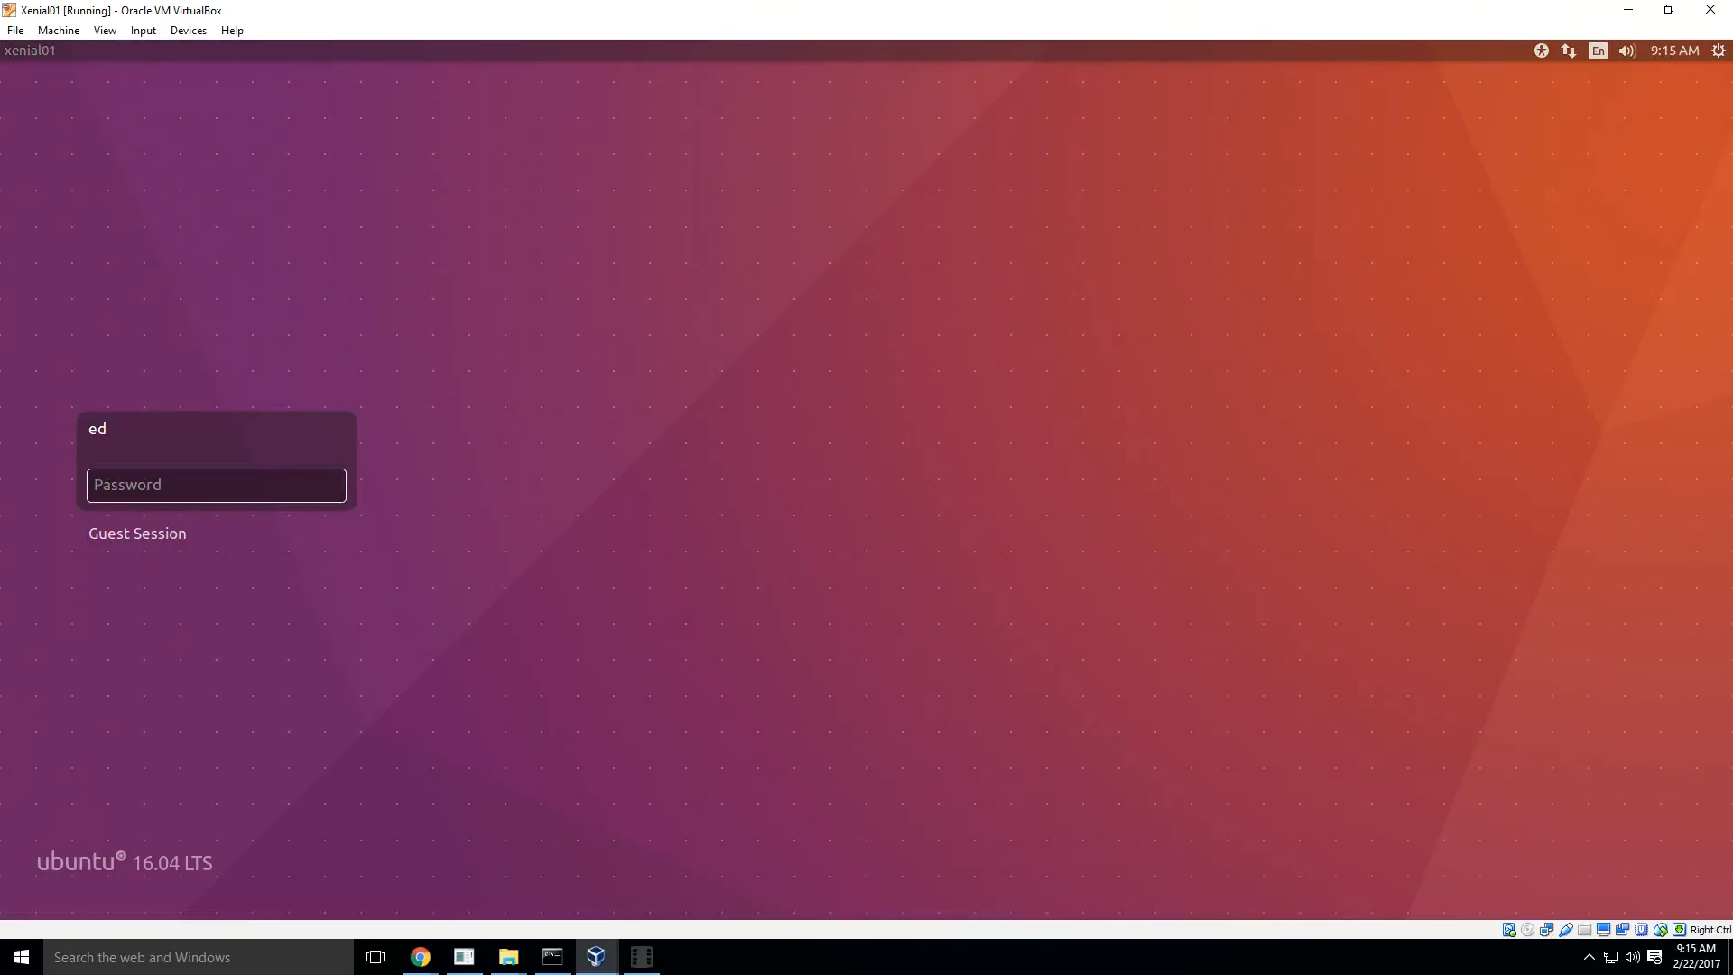
{"action": "type", "text": "**********"}
{"action": "key", "text": "Return"}
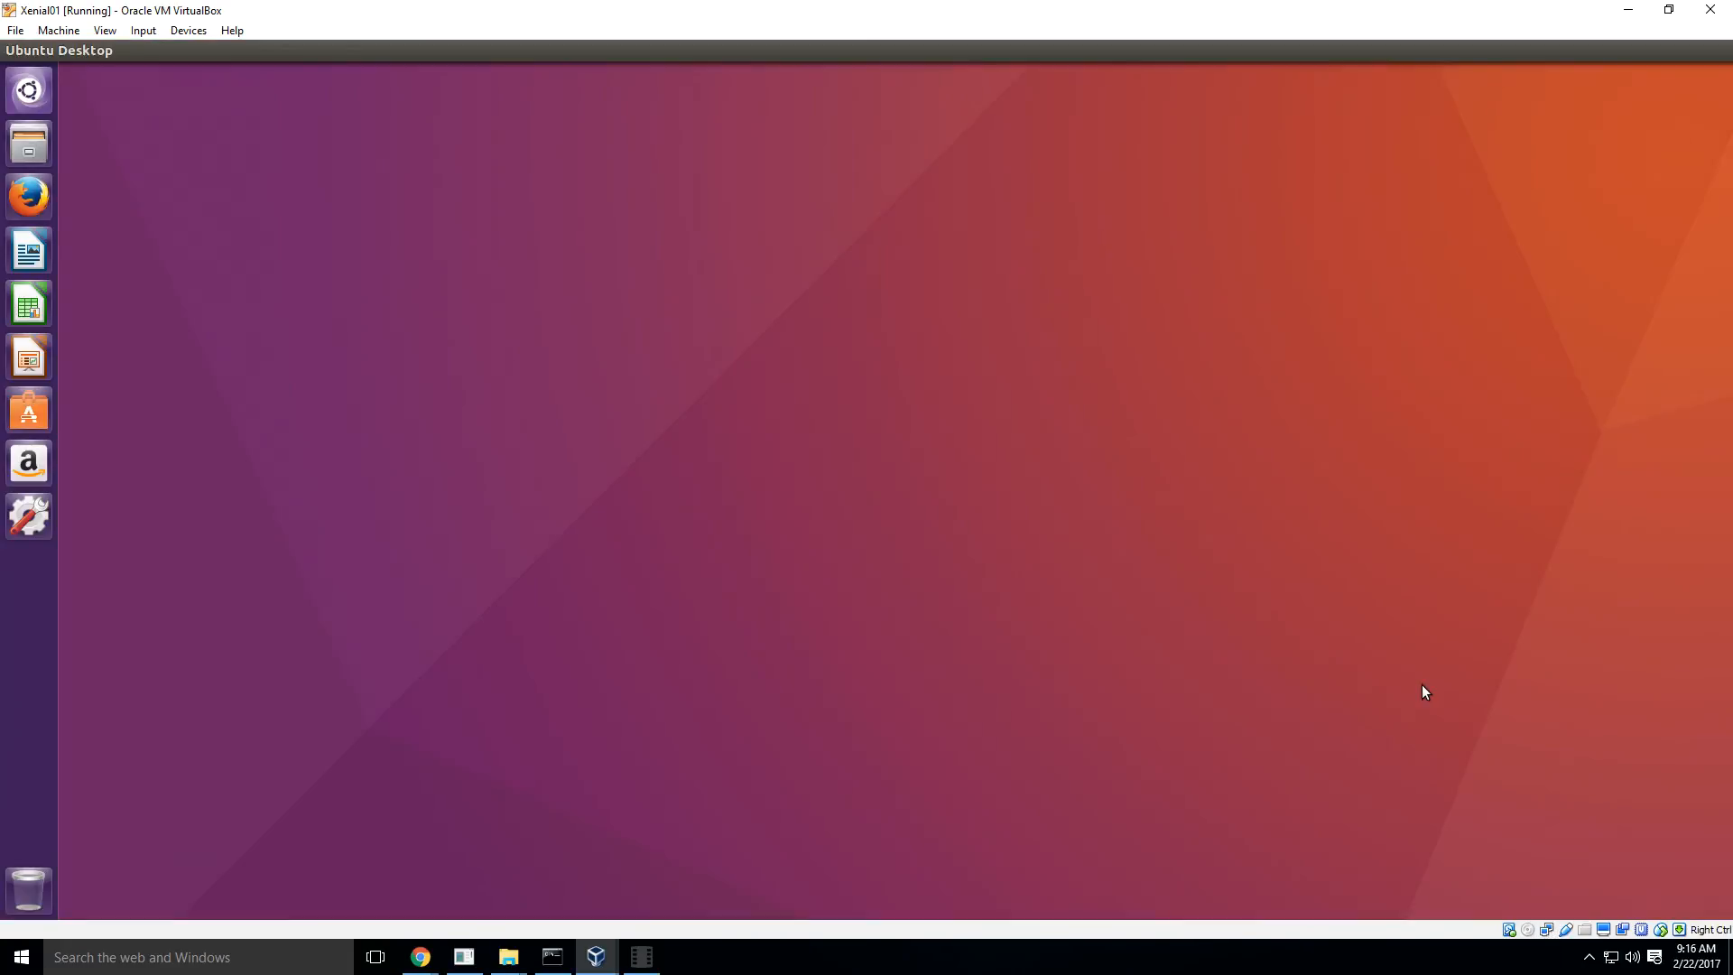
{"action": "key", "text": "super"}
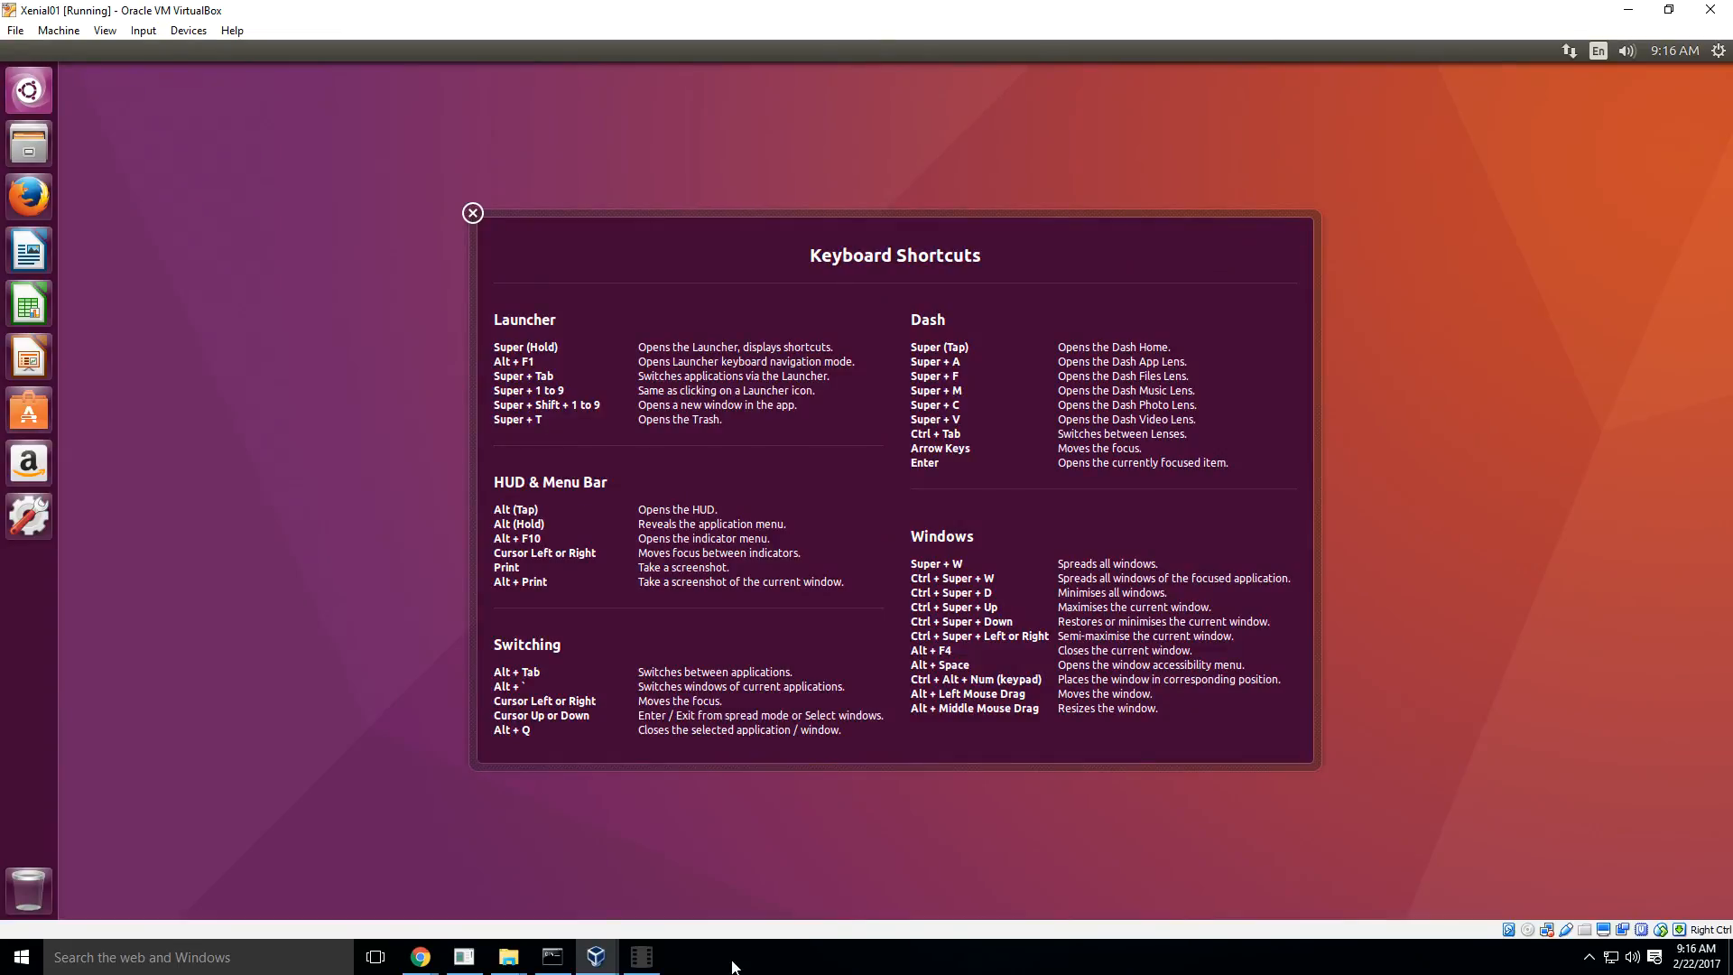
{"action": "mouse_move", "coordinate": [643, 968]}
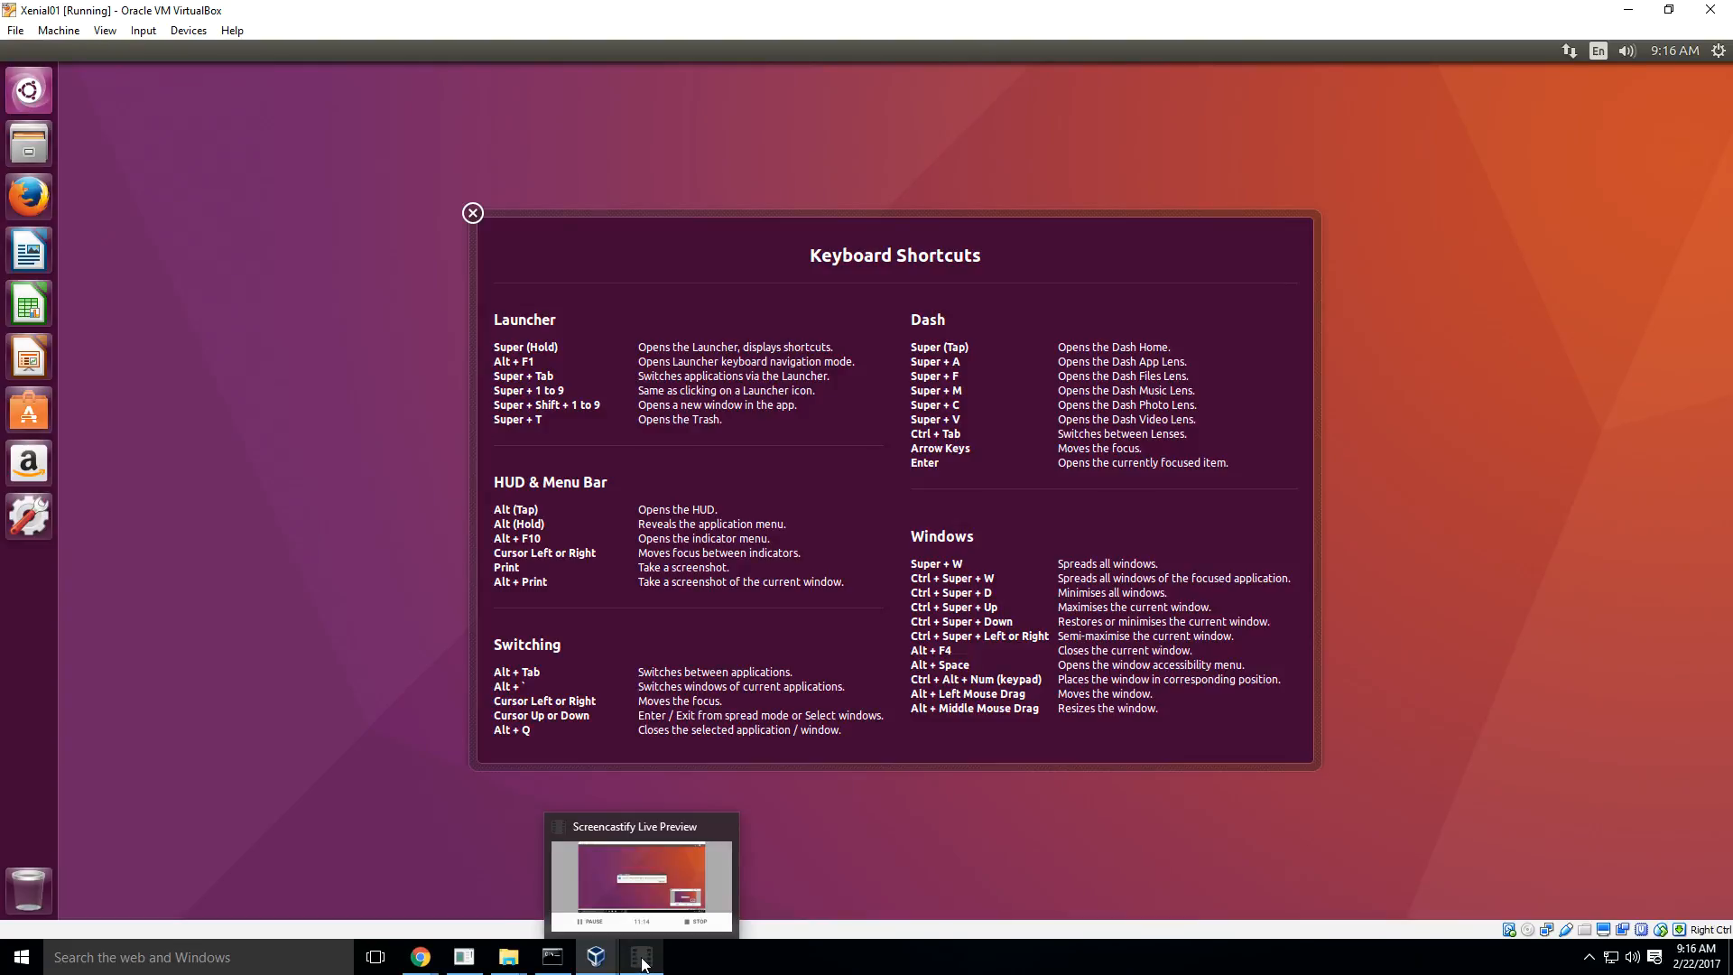
{"action": "left_click", "coordinate": [644, 964]}
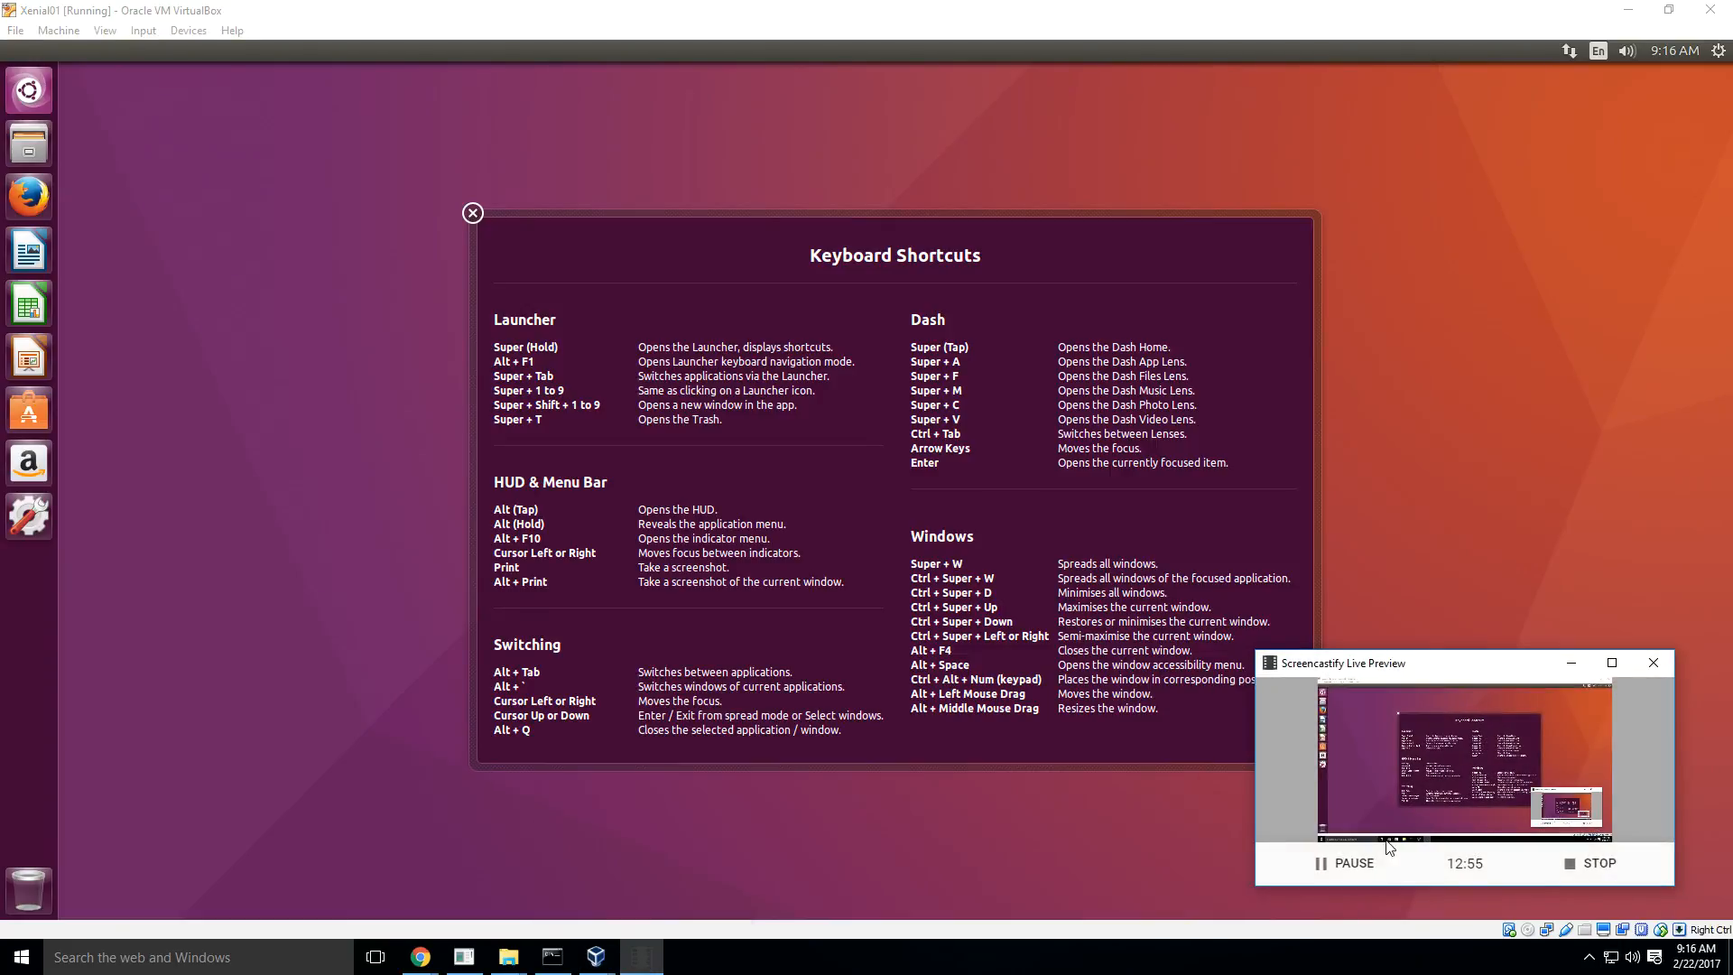